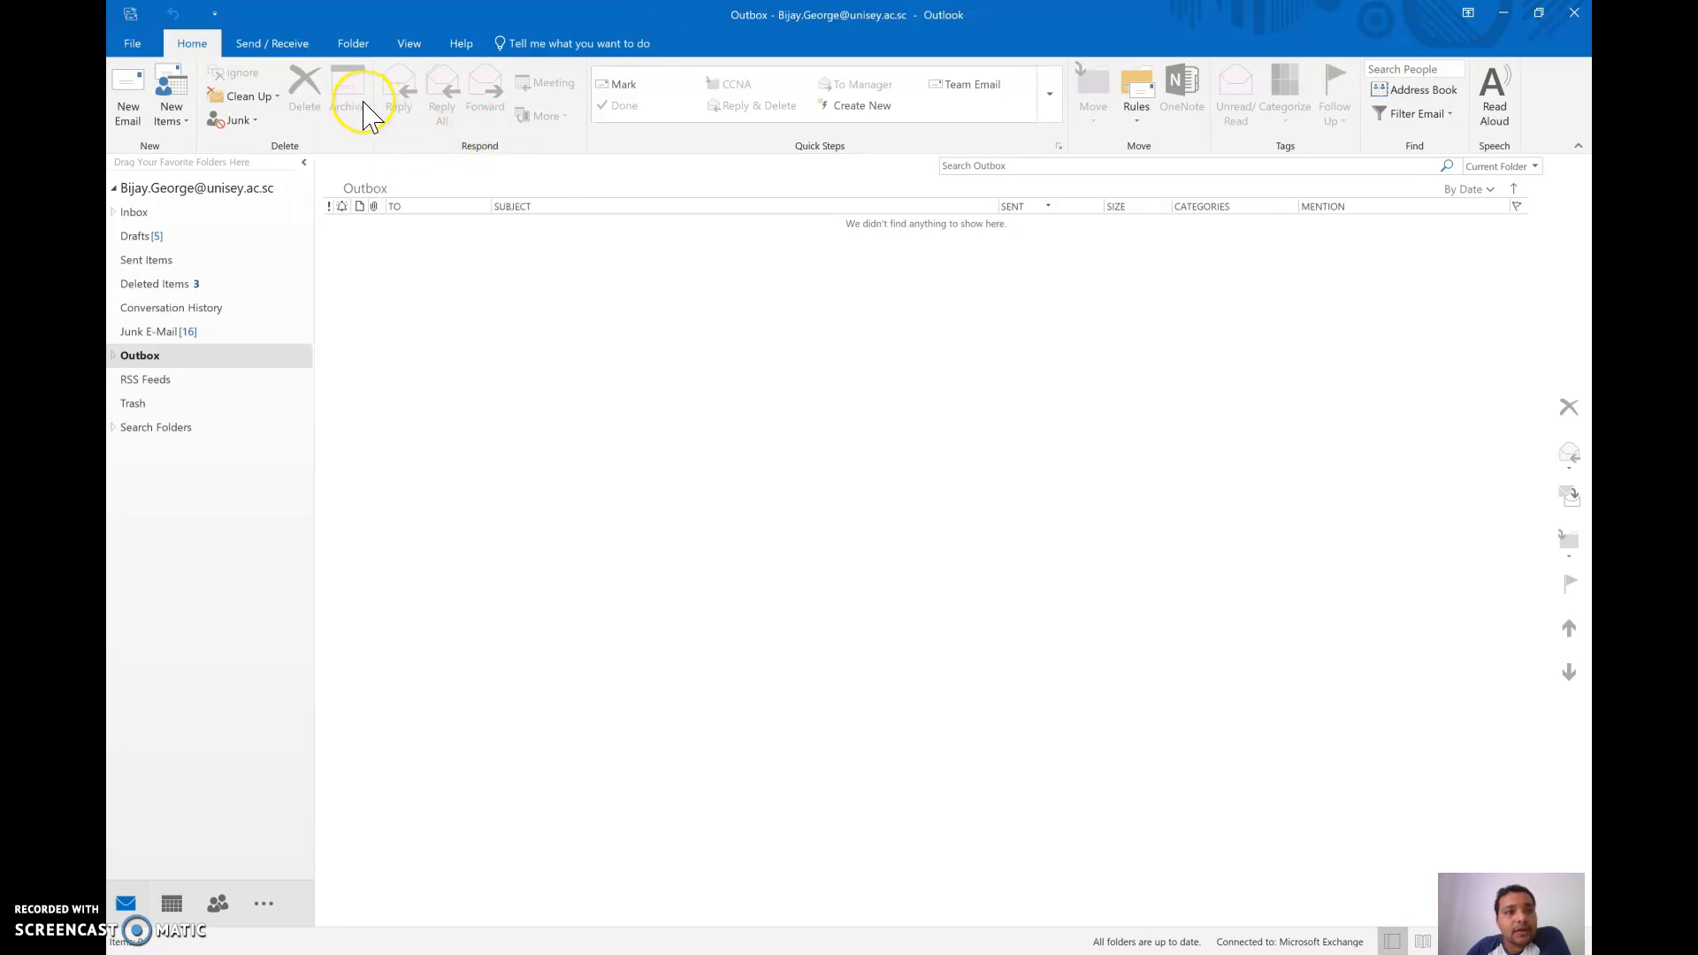
Open the ribbon customization options and add a new custom group after the Delete group in Home (Mail).
{"action": "right_click", "coordinate": [423, 118]}
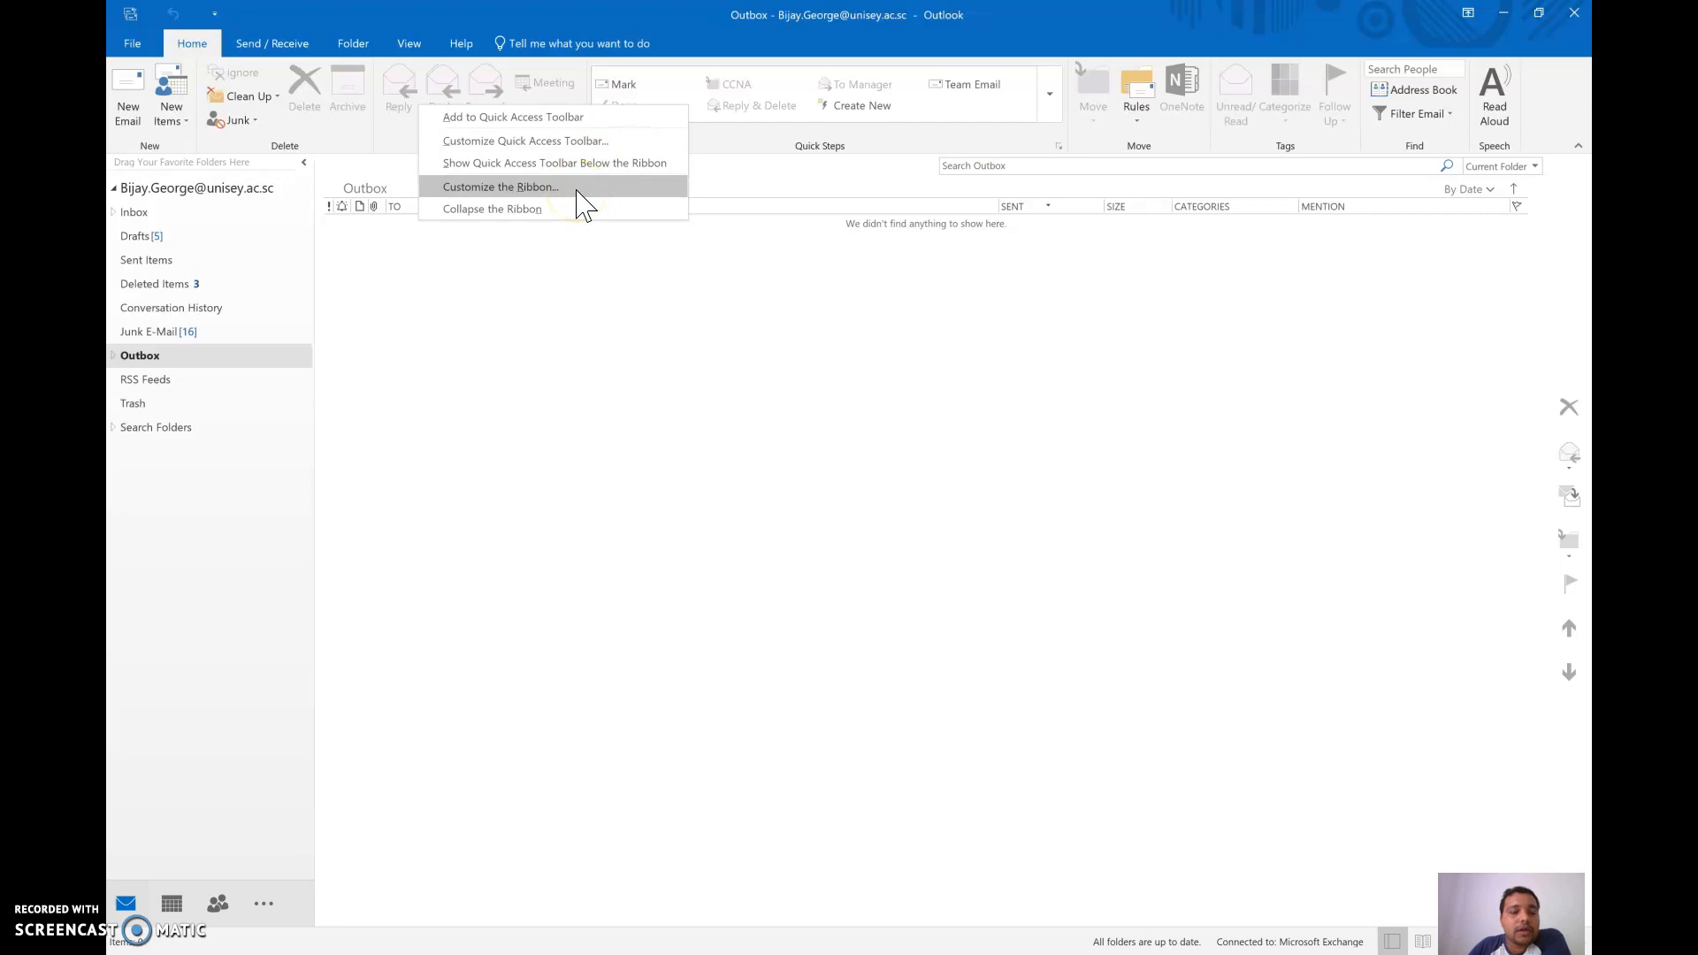
{"action": "left_click", "coordinate": [599, 188]}
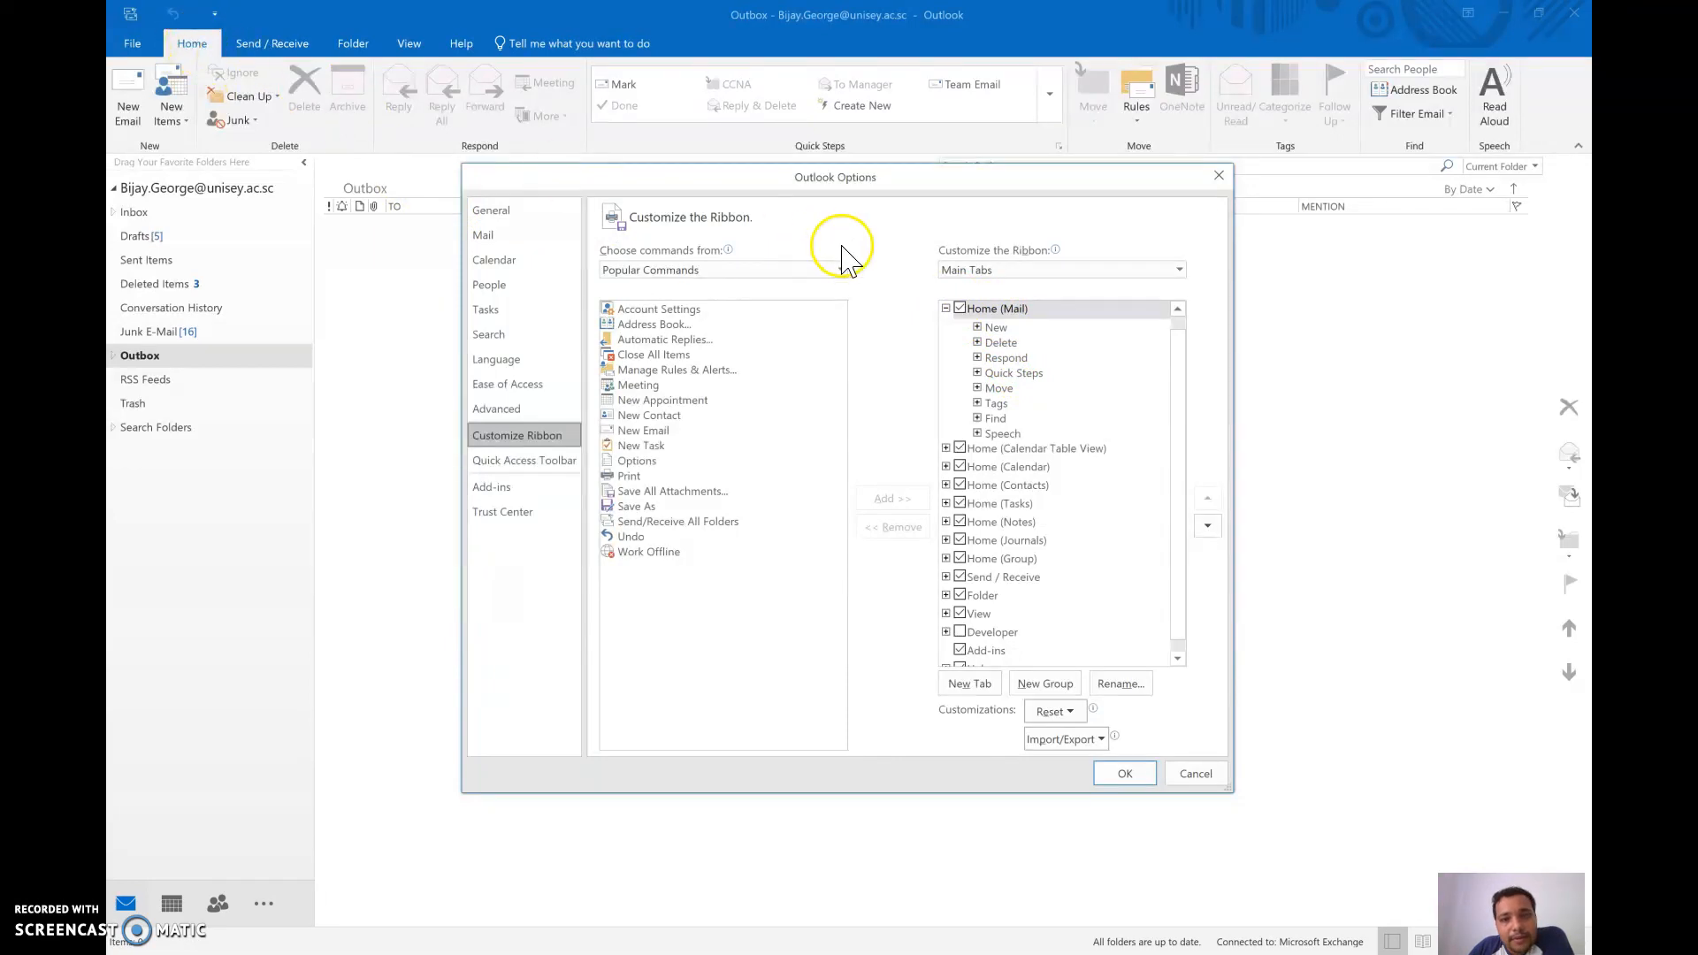
{"action": "left_click", "coordinate": [1005, 435]}
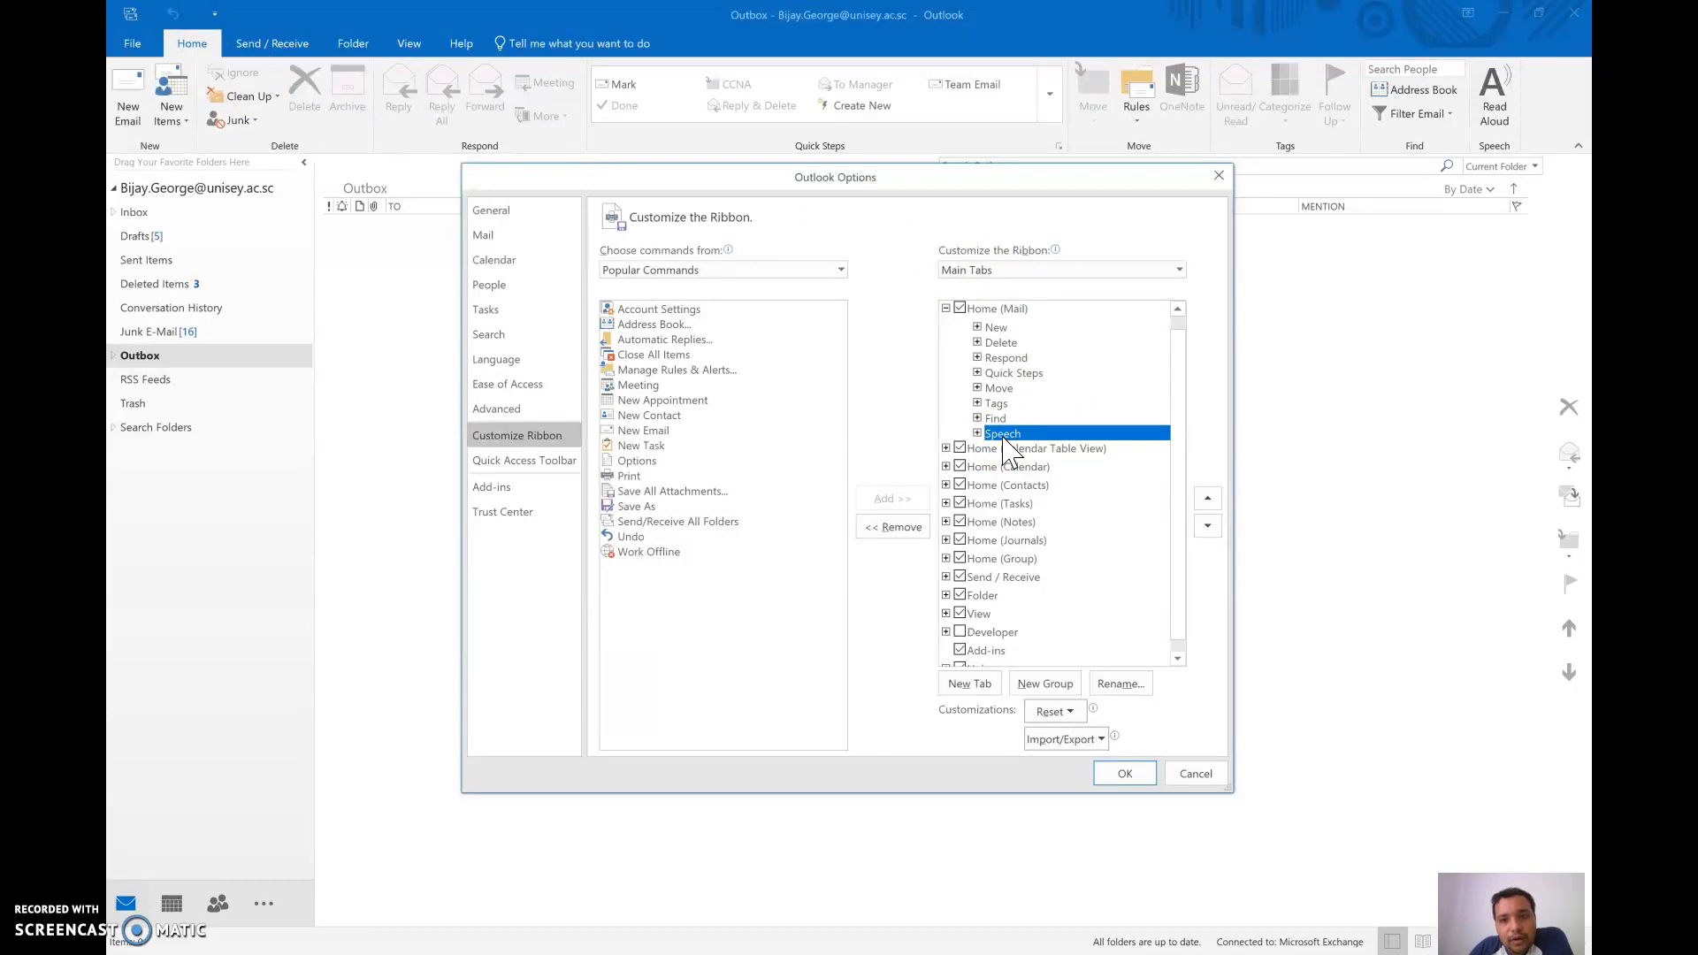
{"action": "left_click", "coordinate": [1000, 344]}
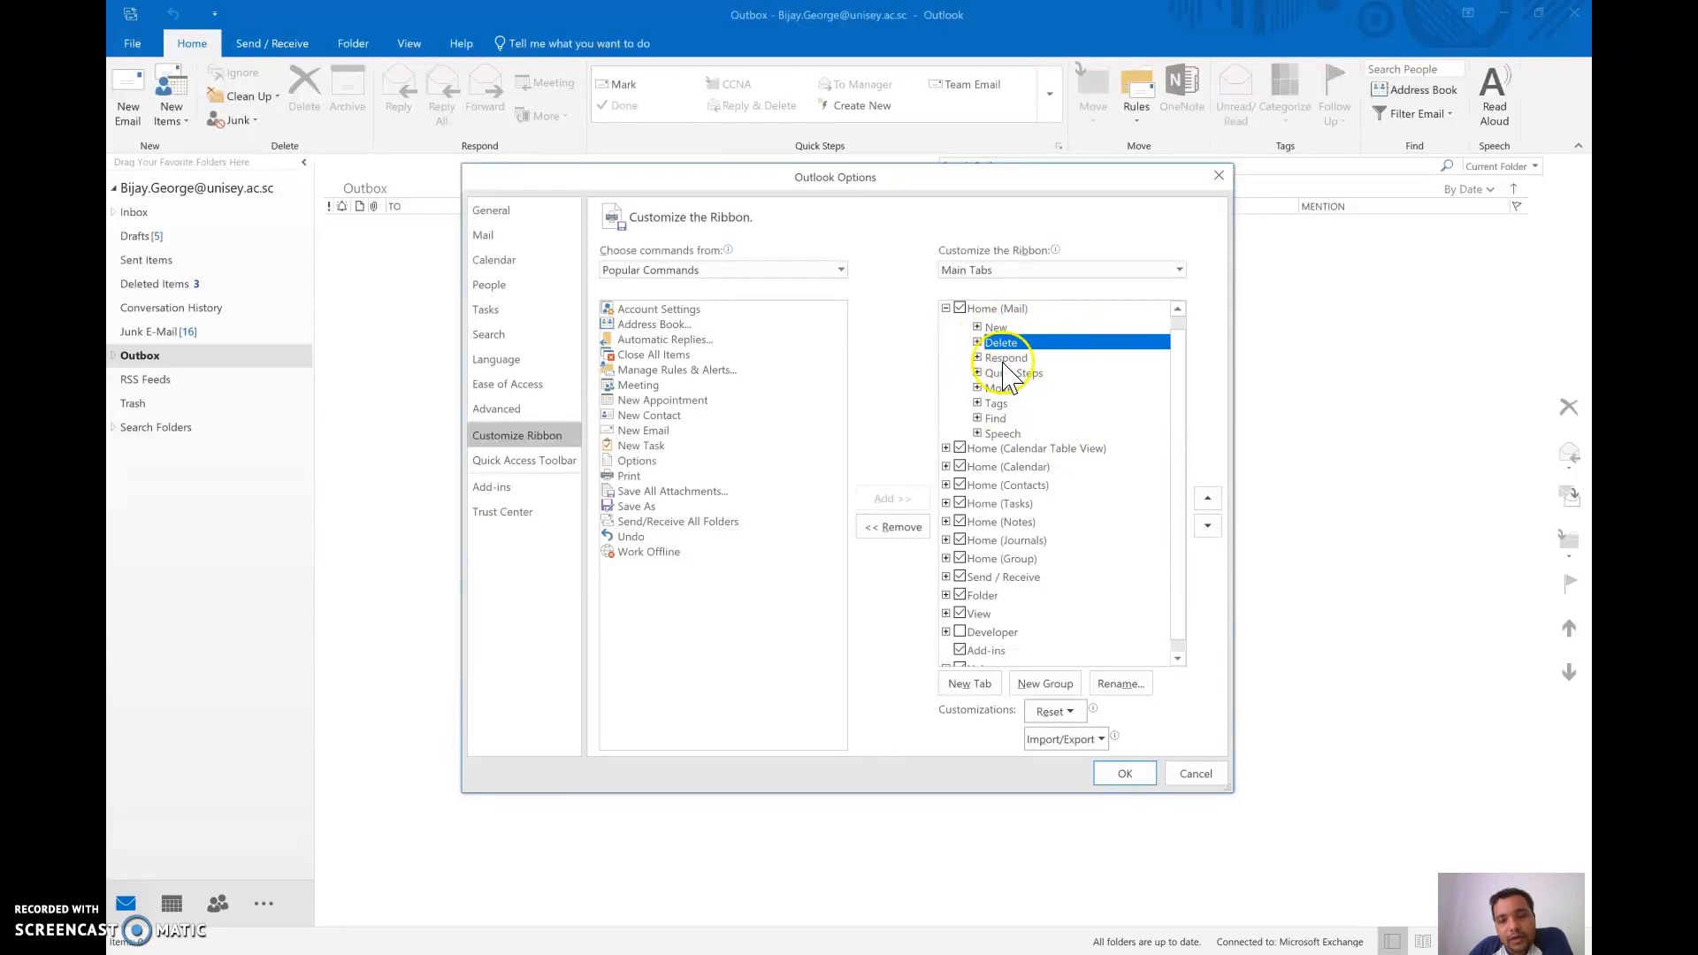
{"action": "left_click", "coordinate": [1053, 687]}
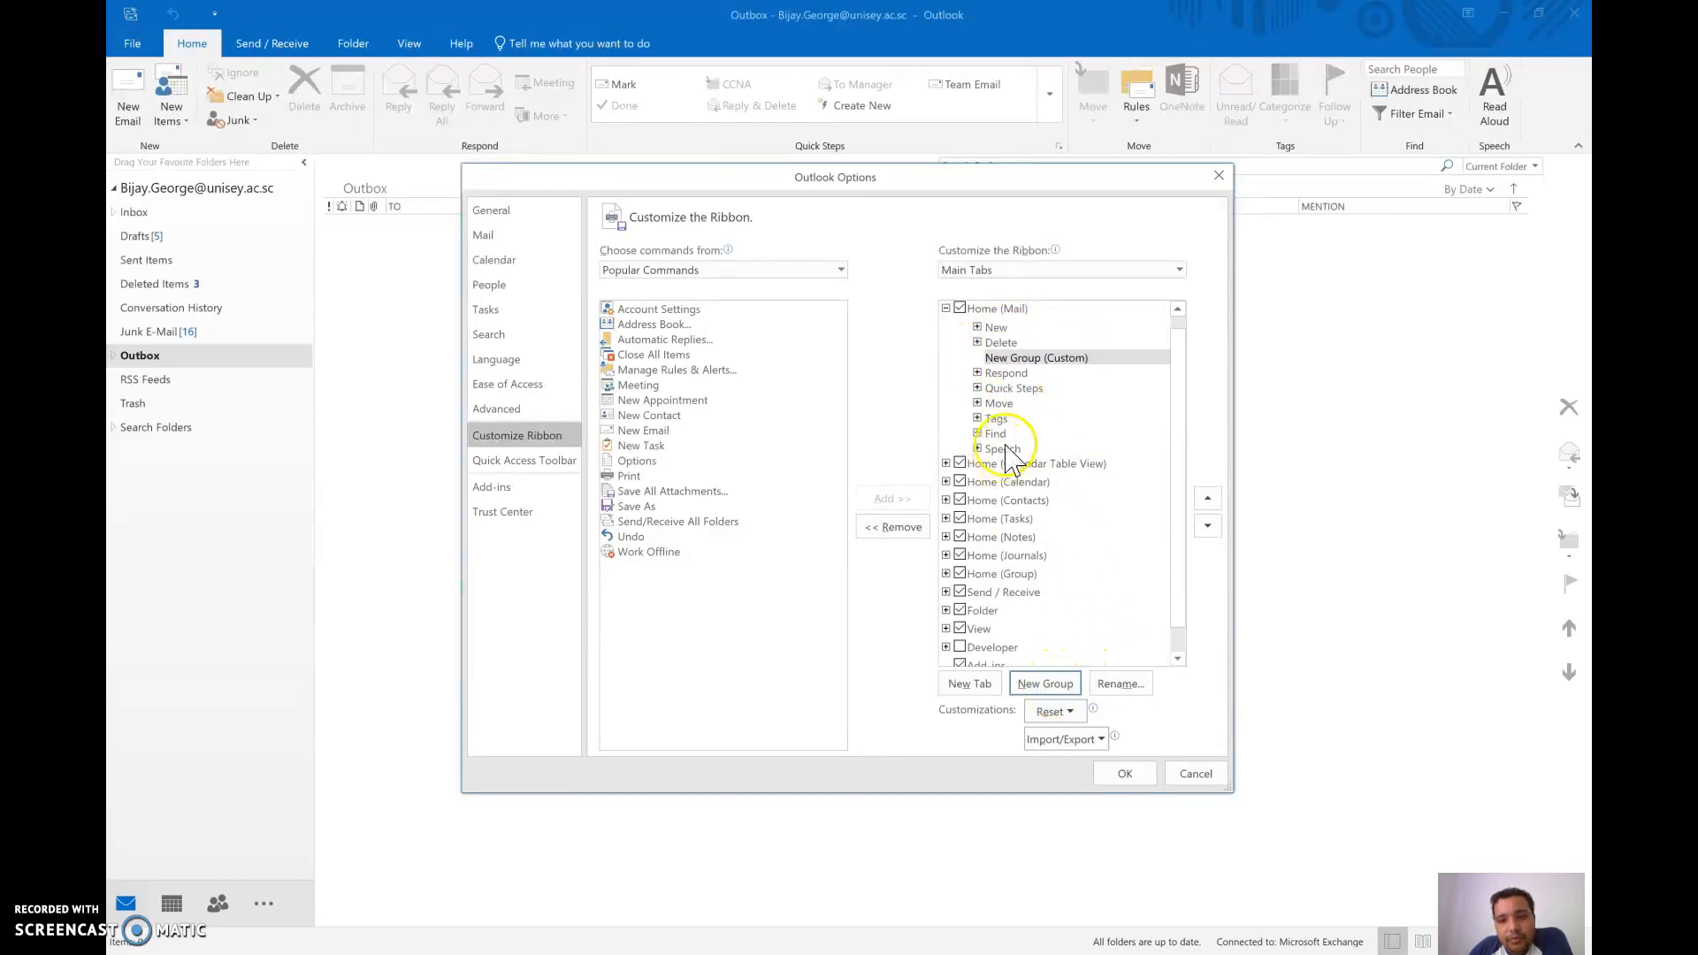
Rename the new custom group as Latest and assign it the telephone handset symbol.
{"action": "left_click", "coordinate": [1039, 357]}
{"action": "right_click", "coordinate": [1040, 359]}
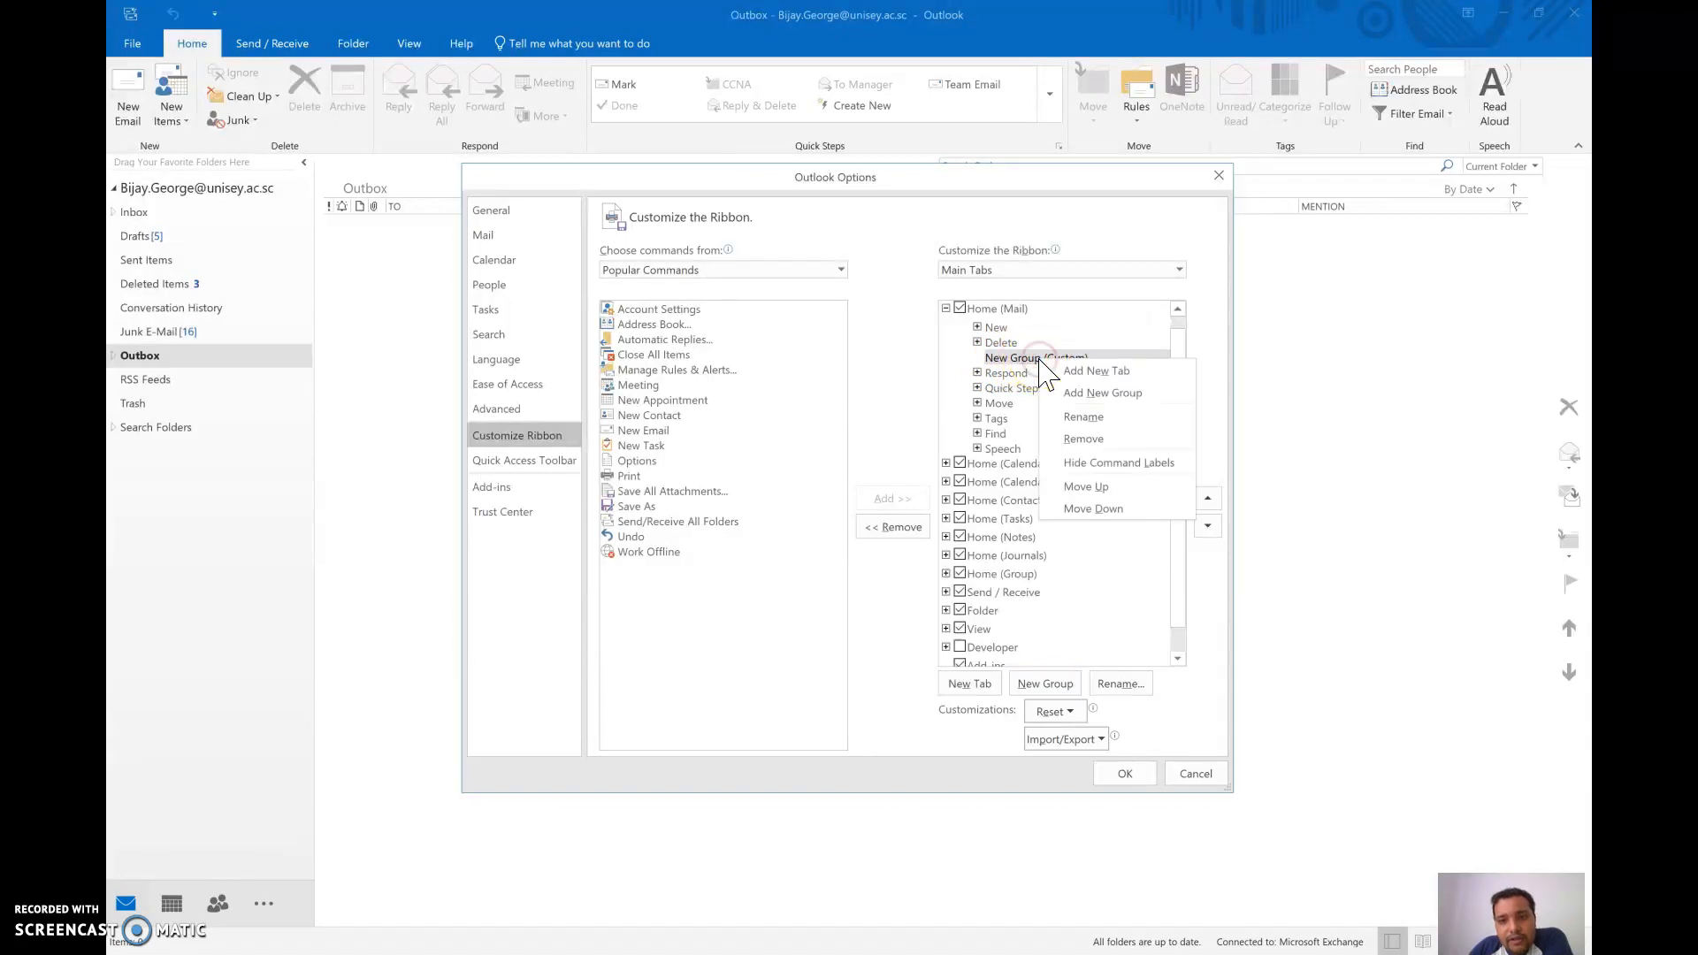
{"action": "left_click", "coordinate": [1095, 418]}
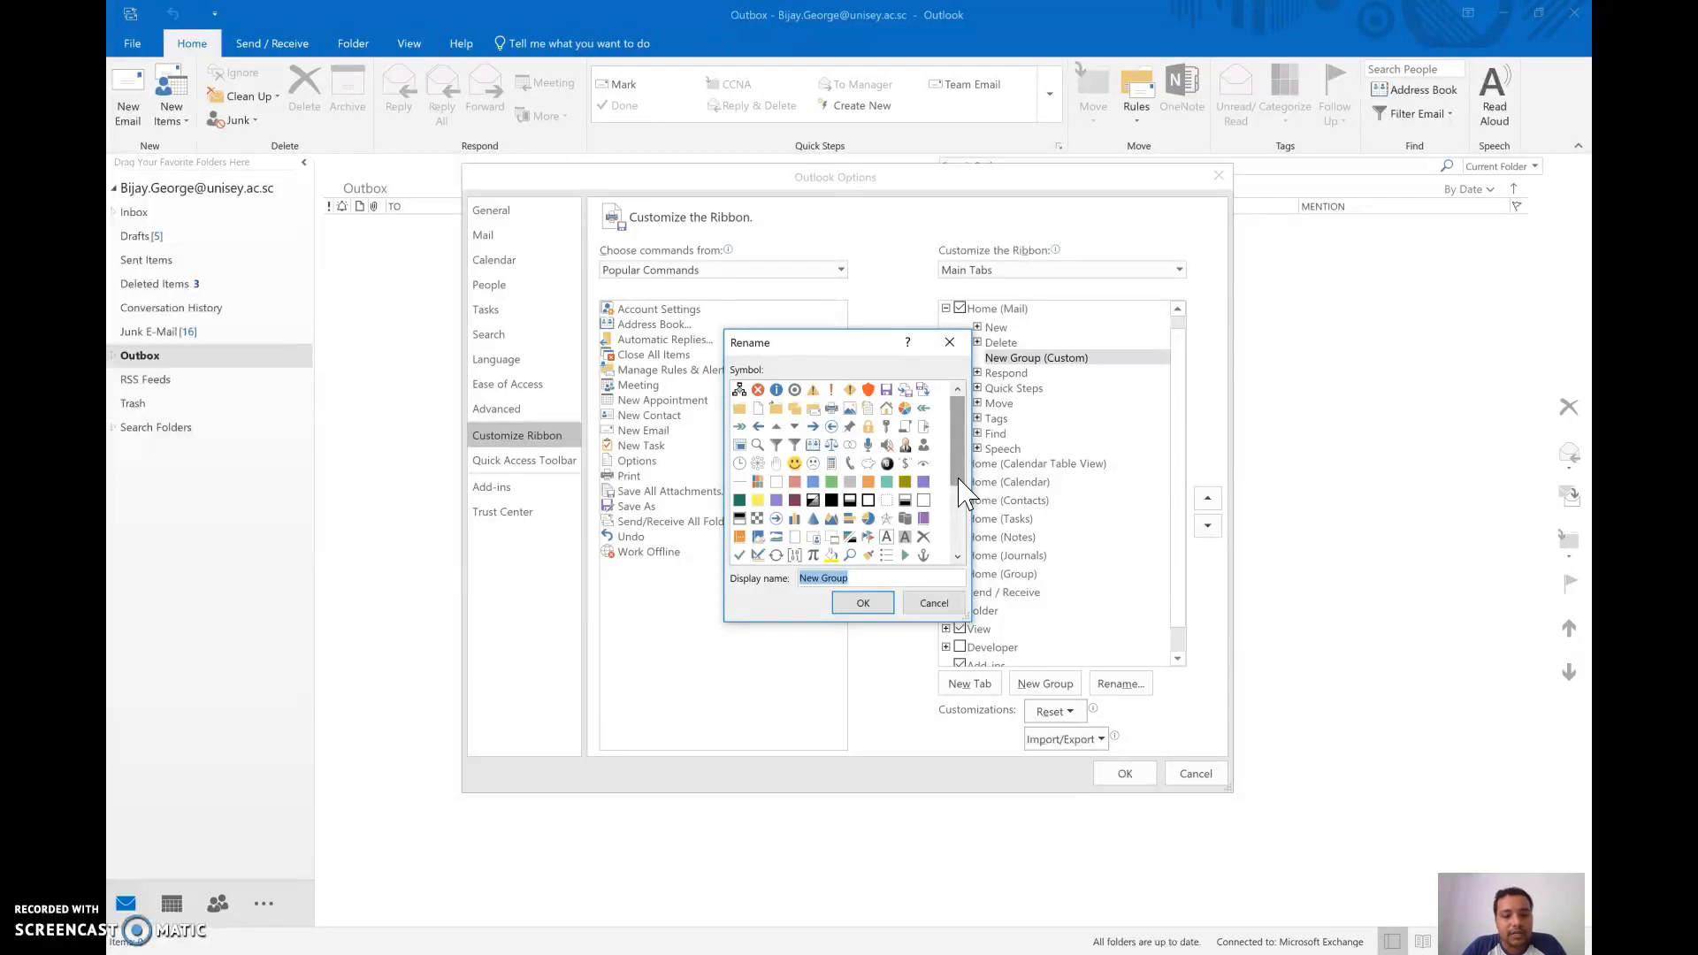
{"action": "type", "text": "Latest"}
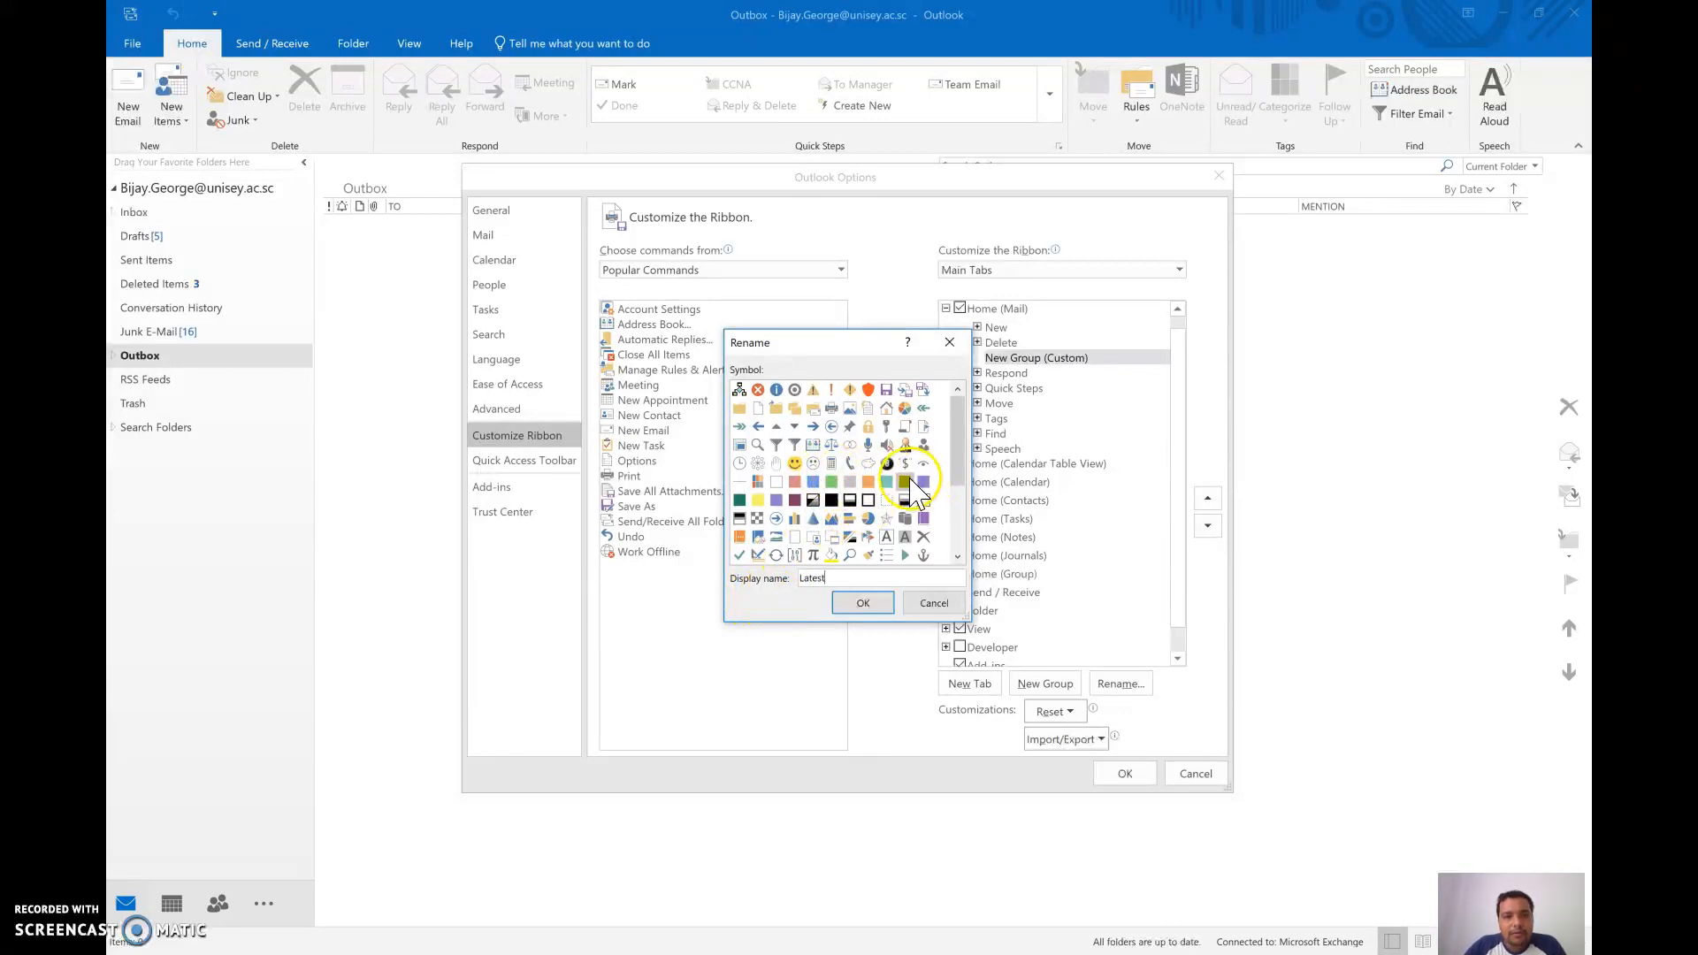
{"action": "left_click", "coordinate": [854, 464]}
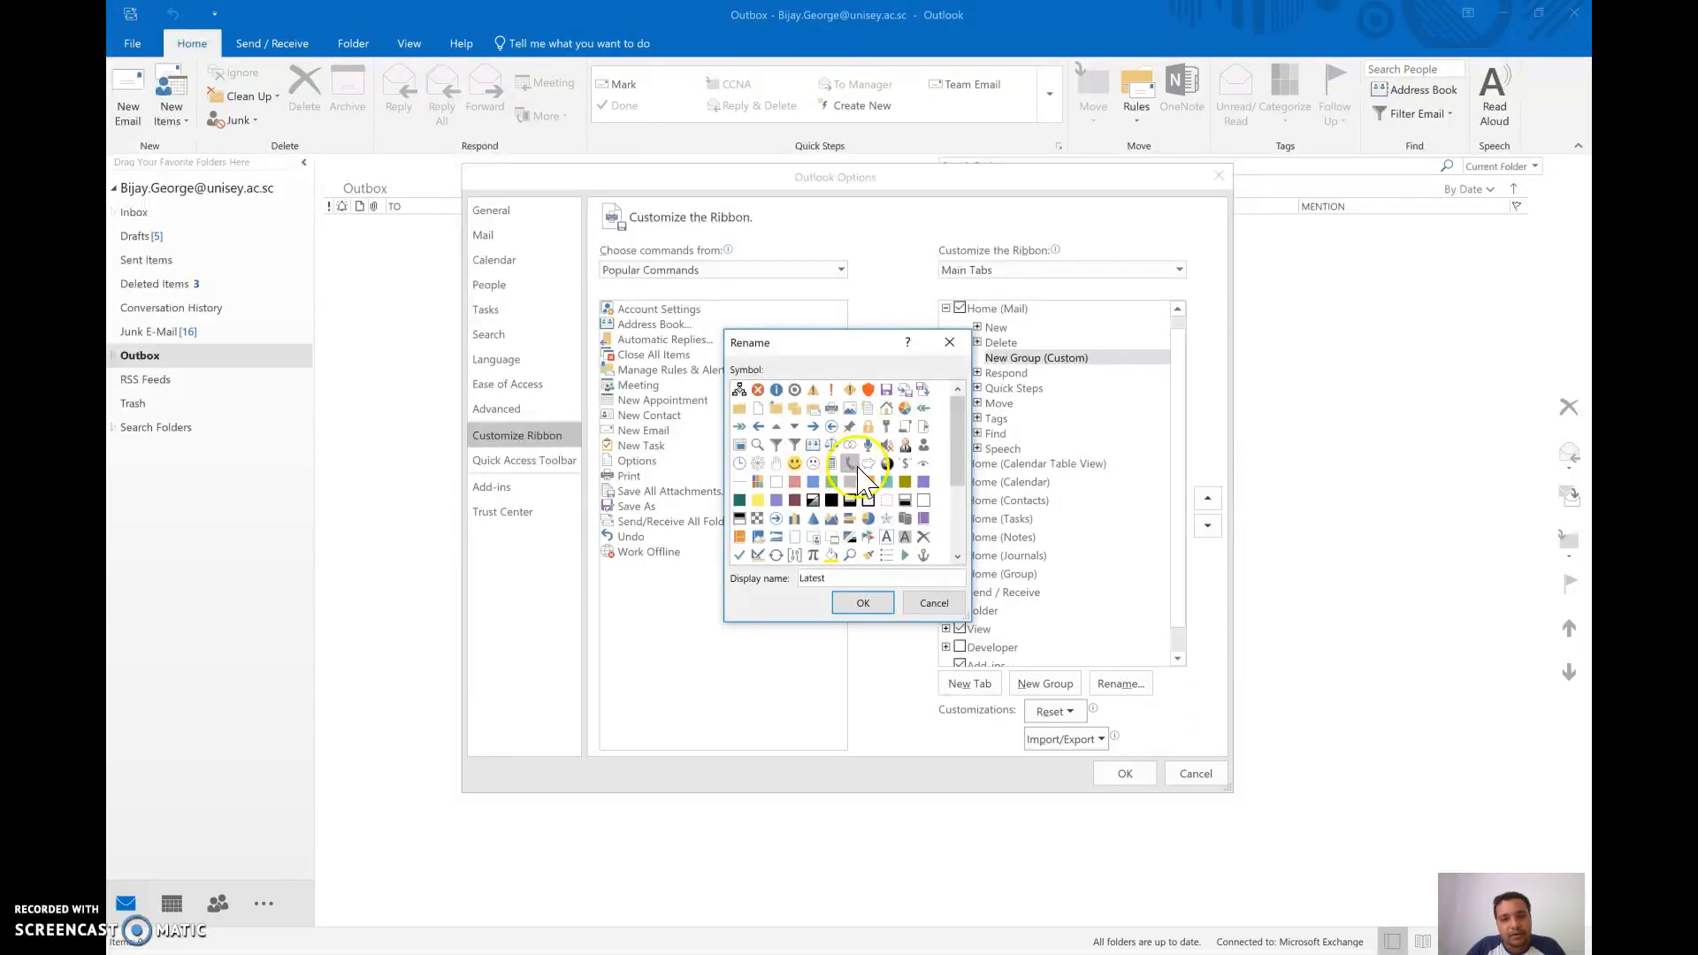
{"action": "left_click", "coordinate": [871, 604]}
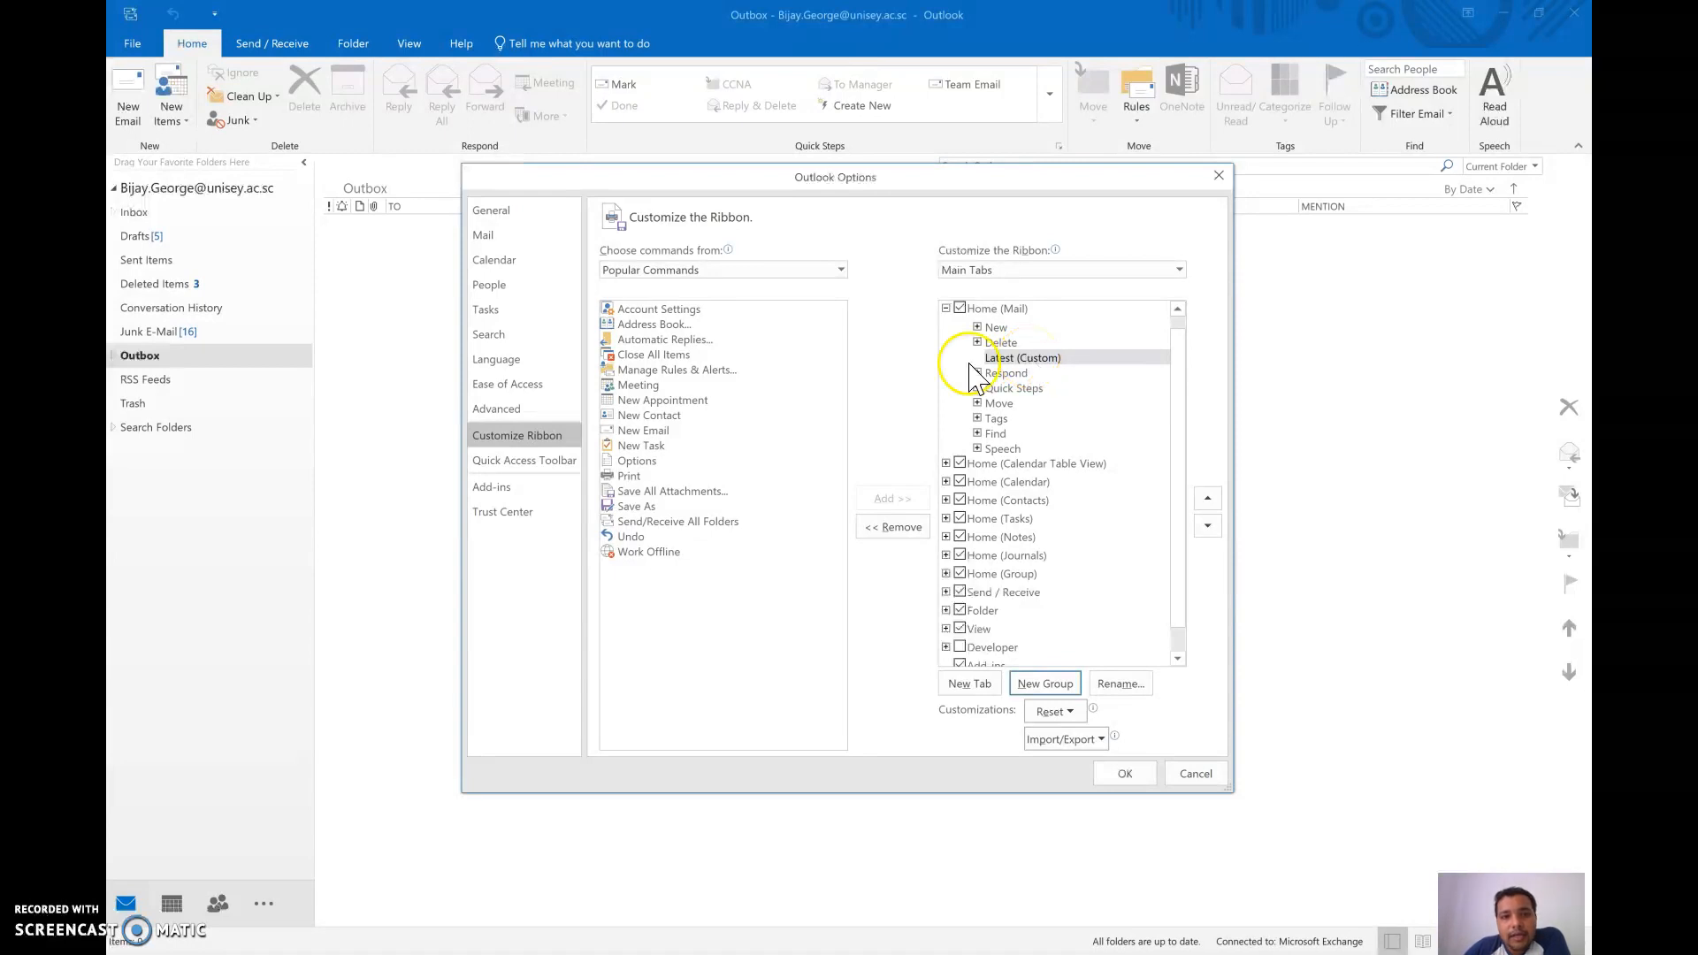
List all commands and add the Clean Up command with its submenu to the Latest custom group.
{"action": "left_click_drag", "start_coordinate": [710, 377], "coordinate": [1010, 356]}
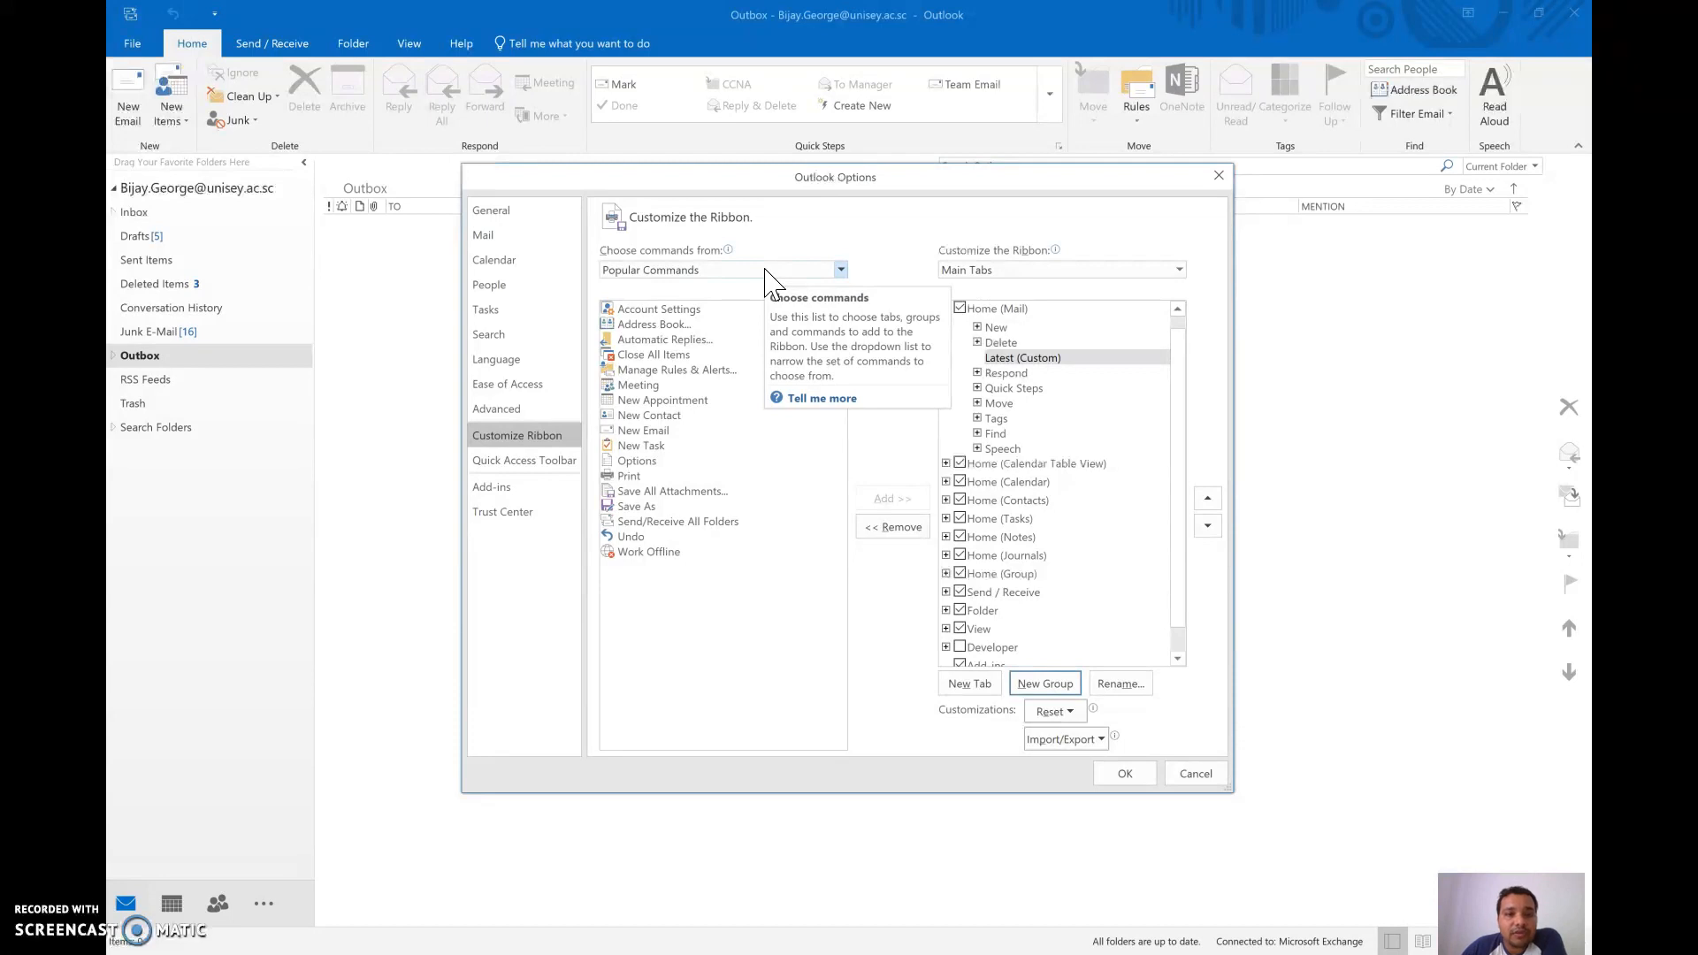
{"action": "left_click", "coordinate": [835, 269]}
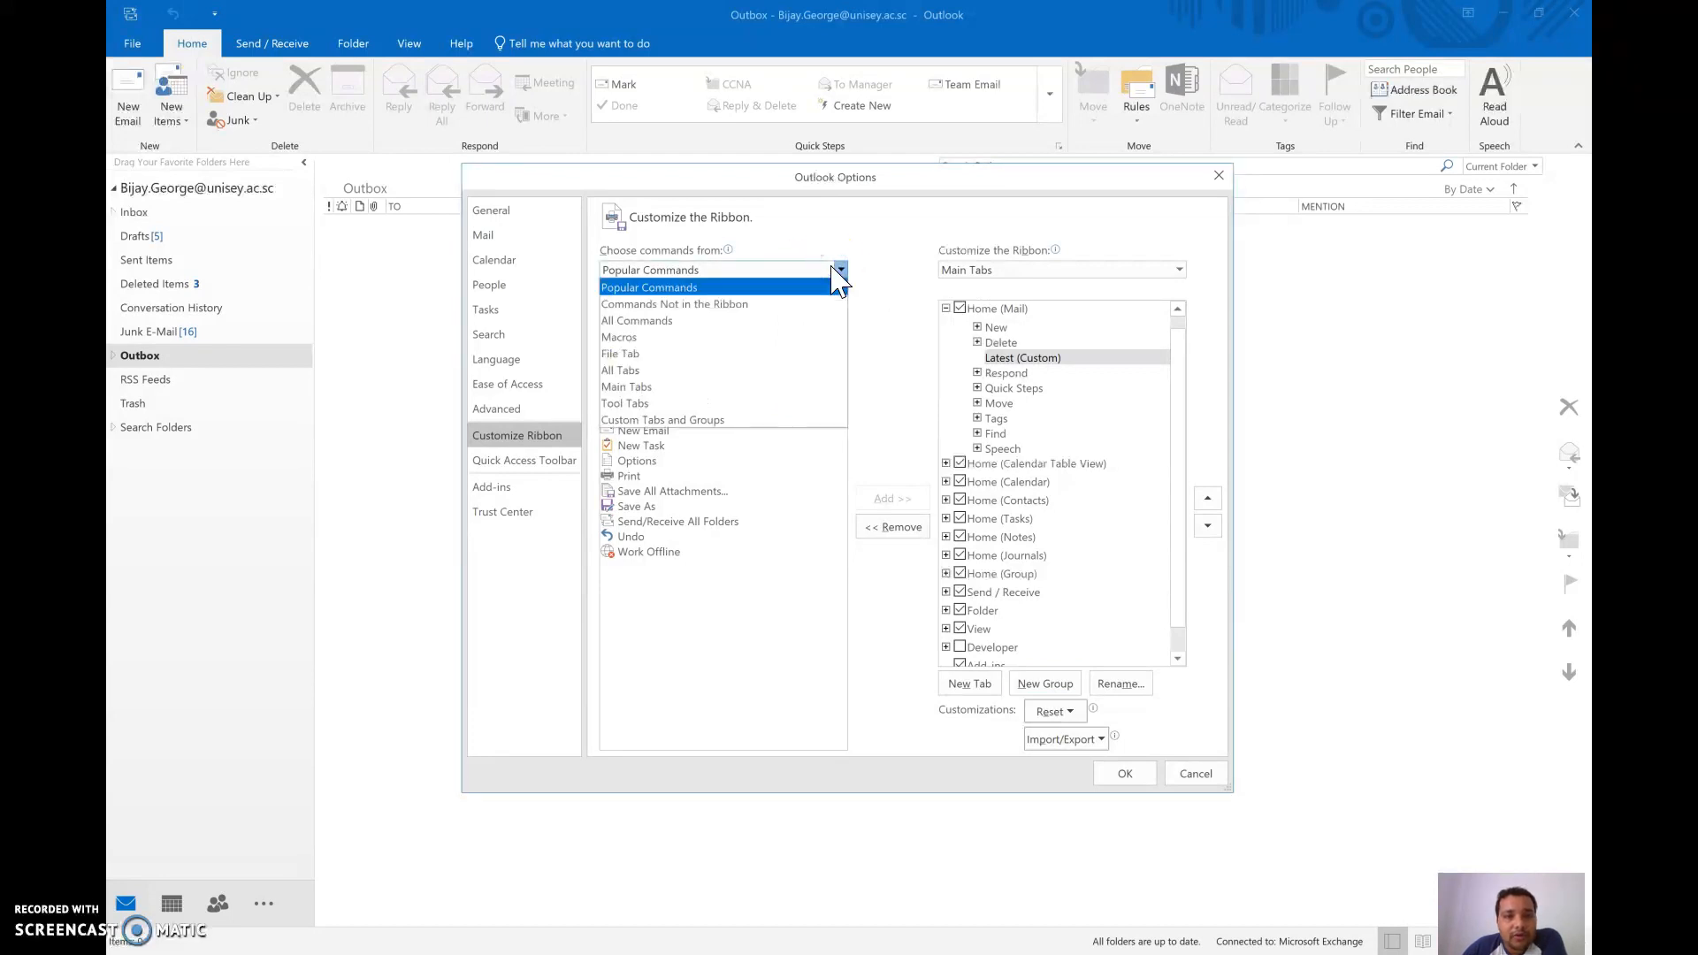
{"action": "left_click", "coordinate": [712, 329]}
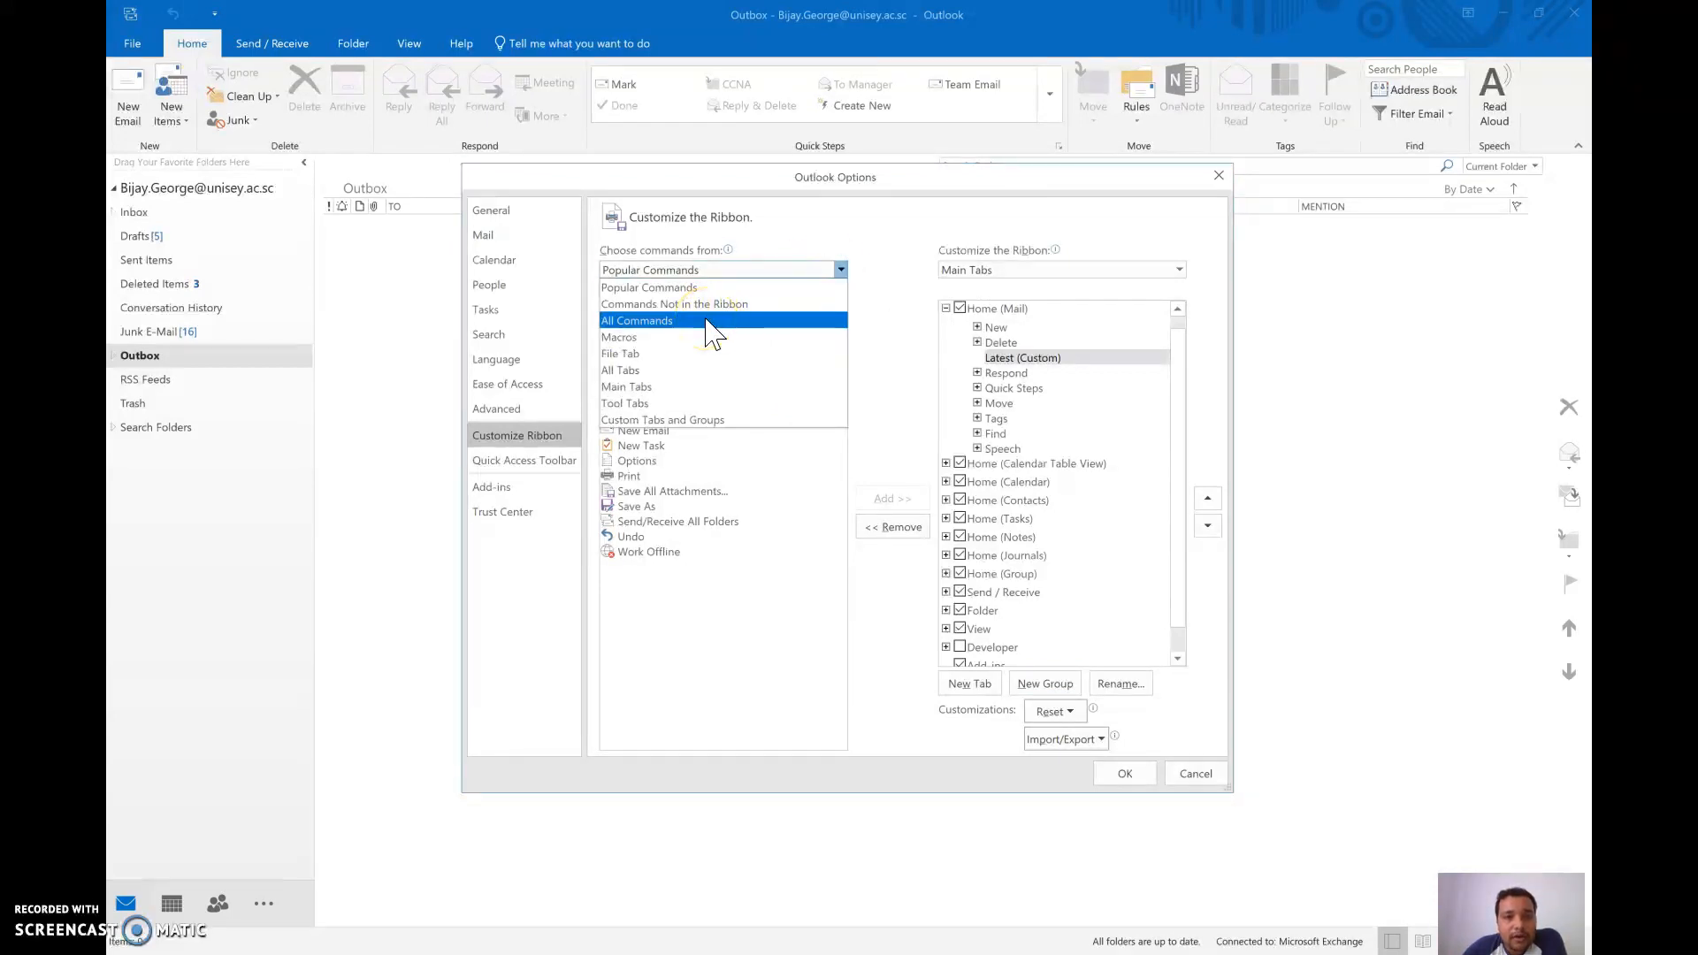
{"action": "left_click", "coordinate": [712, 326]}
{"action": "scroll", "coordinate": [718, 549], "scroll_direction": "down", "scroll_amount": 6}
{"action": "scroll", "coordinate": [725, 577], "scroll_direction": "down", "scroll_amount": 15}
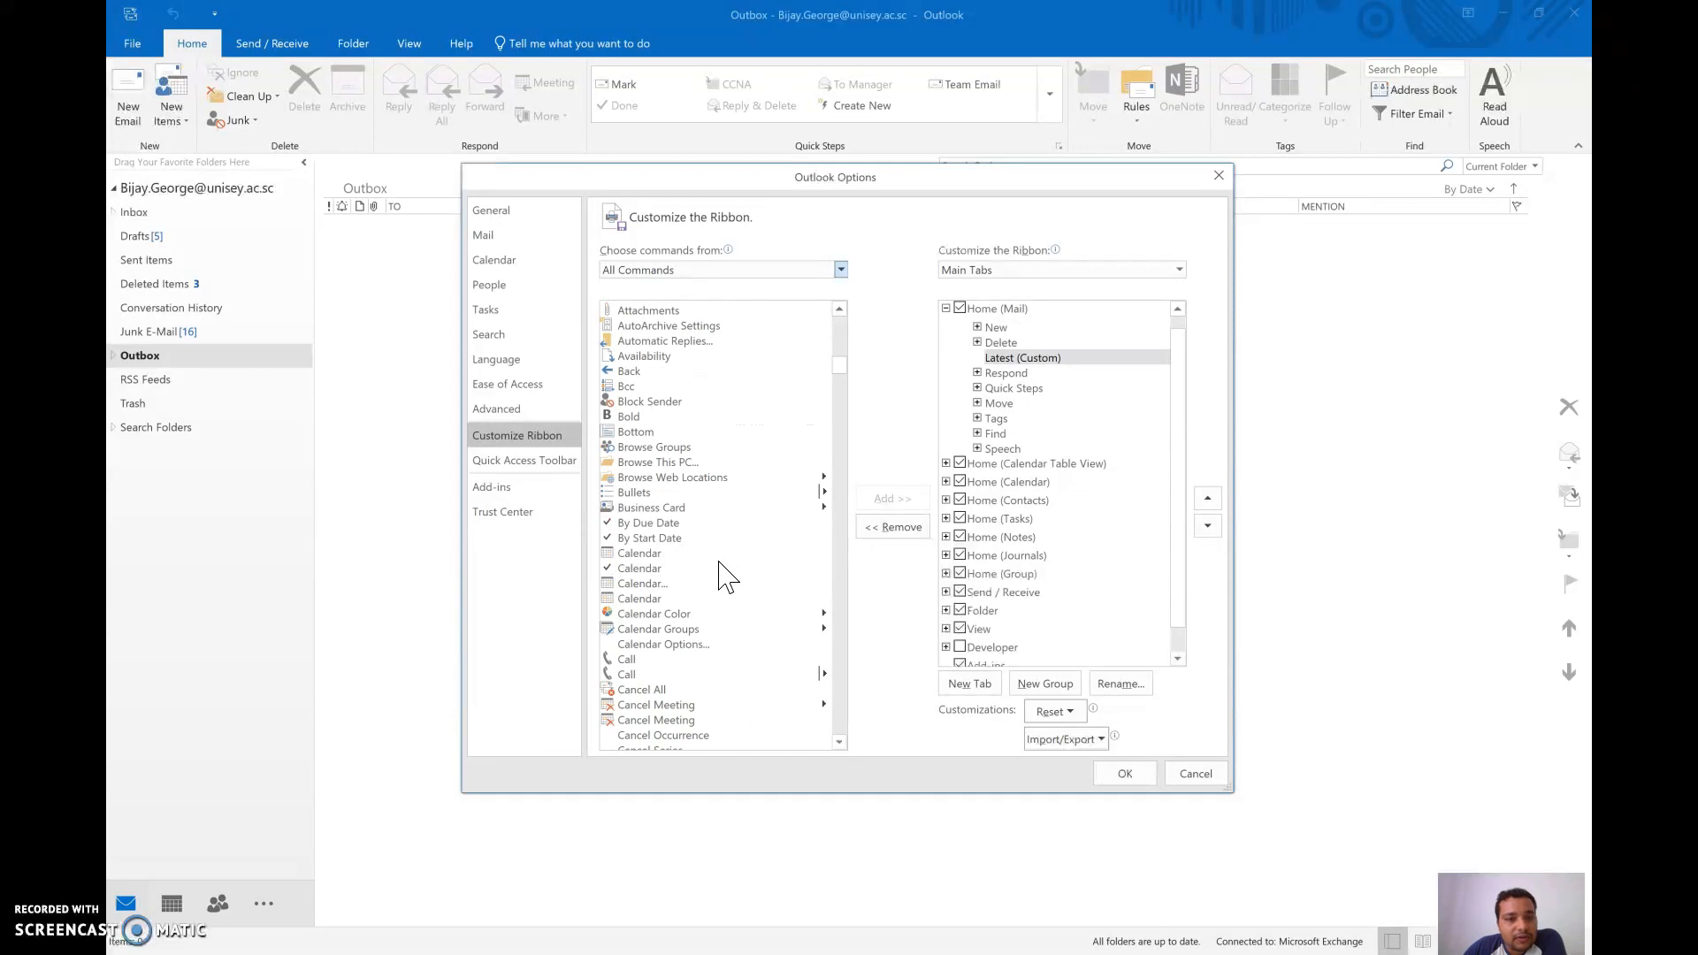
{"action": "scroll", "coordinate": [718, 574], "scroll_direction": "down", "scroll_amount": 2}
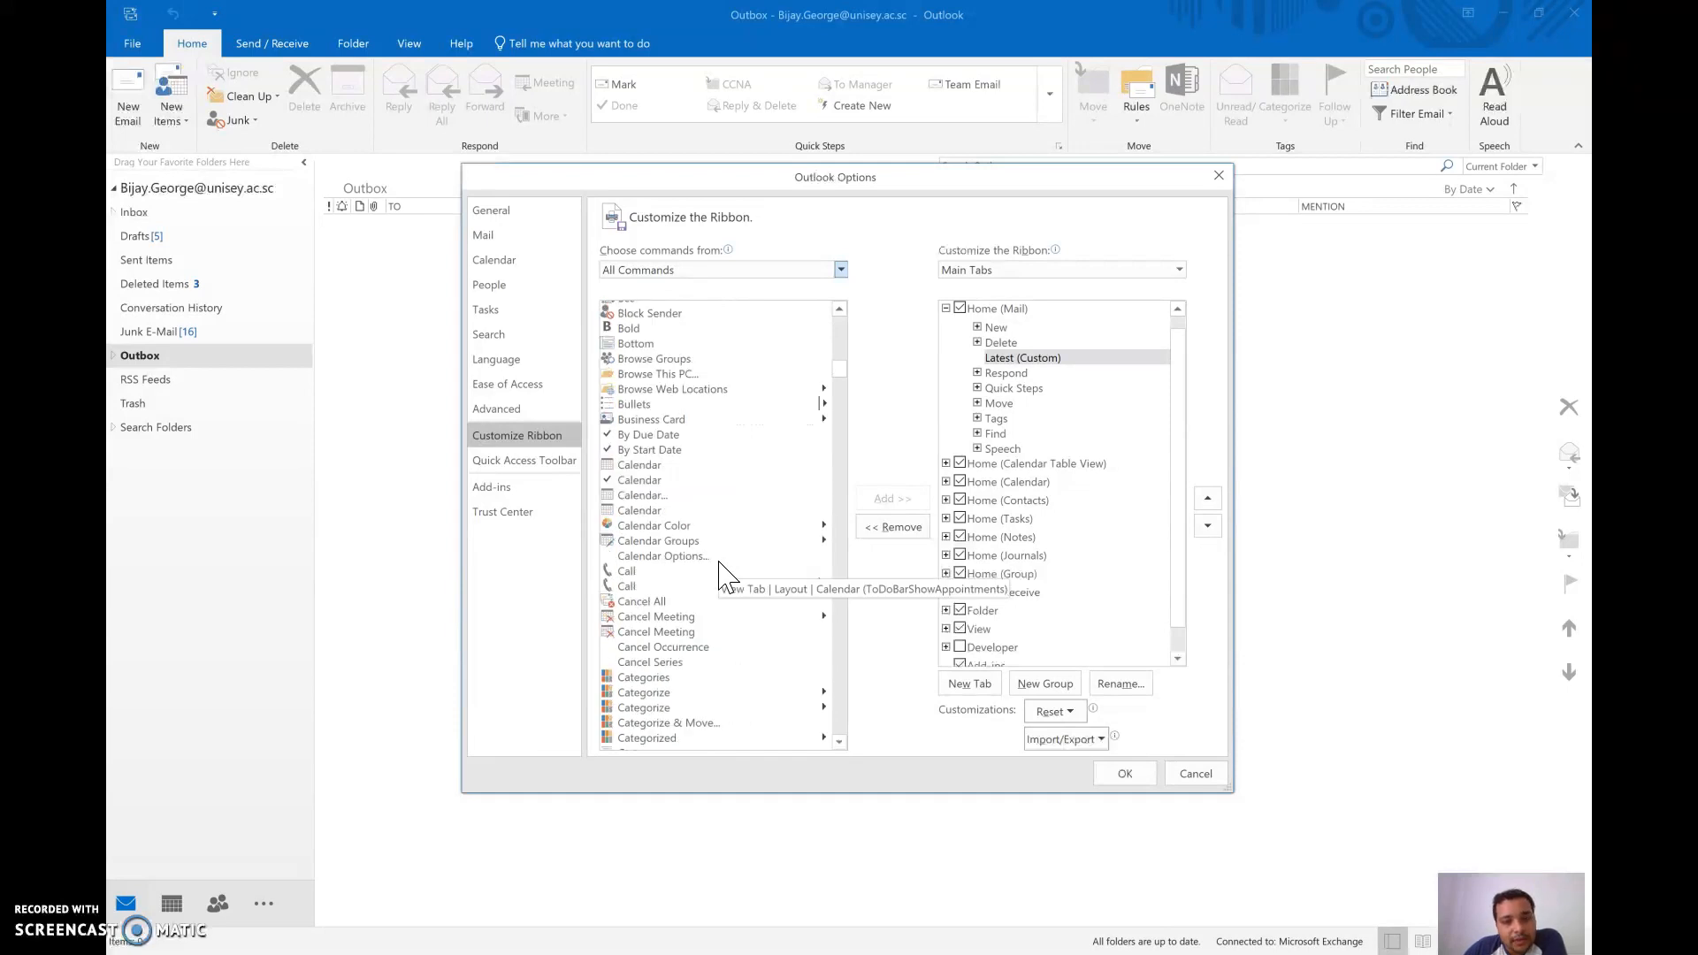
{"action": "scroll", "coordinate": [721, 573], "scroll_direction": "down", "scroll_amount": 6}
{"action": "scroll", "coordinate": [718, 573], "scroll_direction": "down", "scroll_amount": 5}
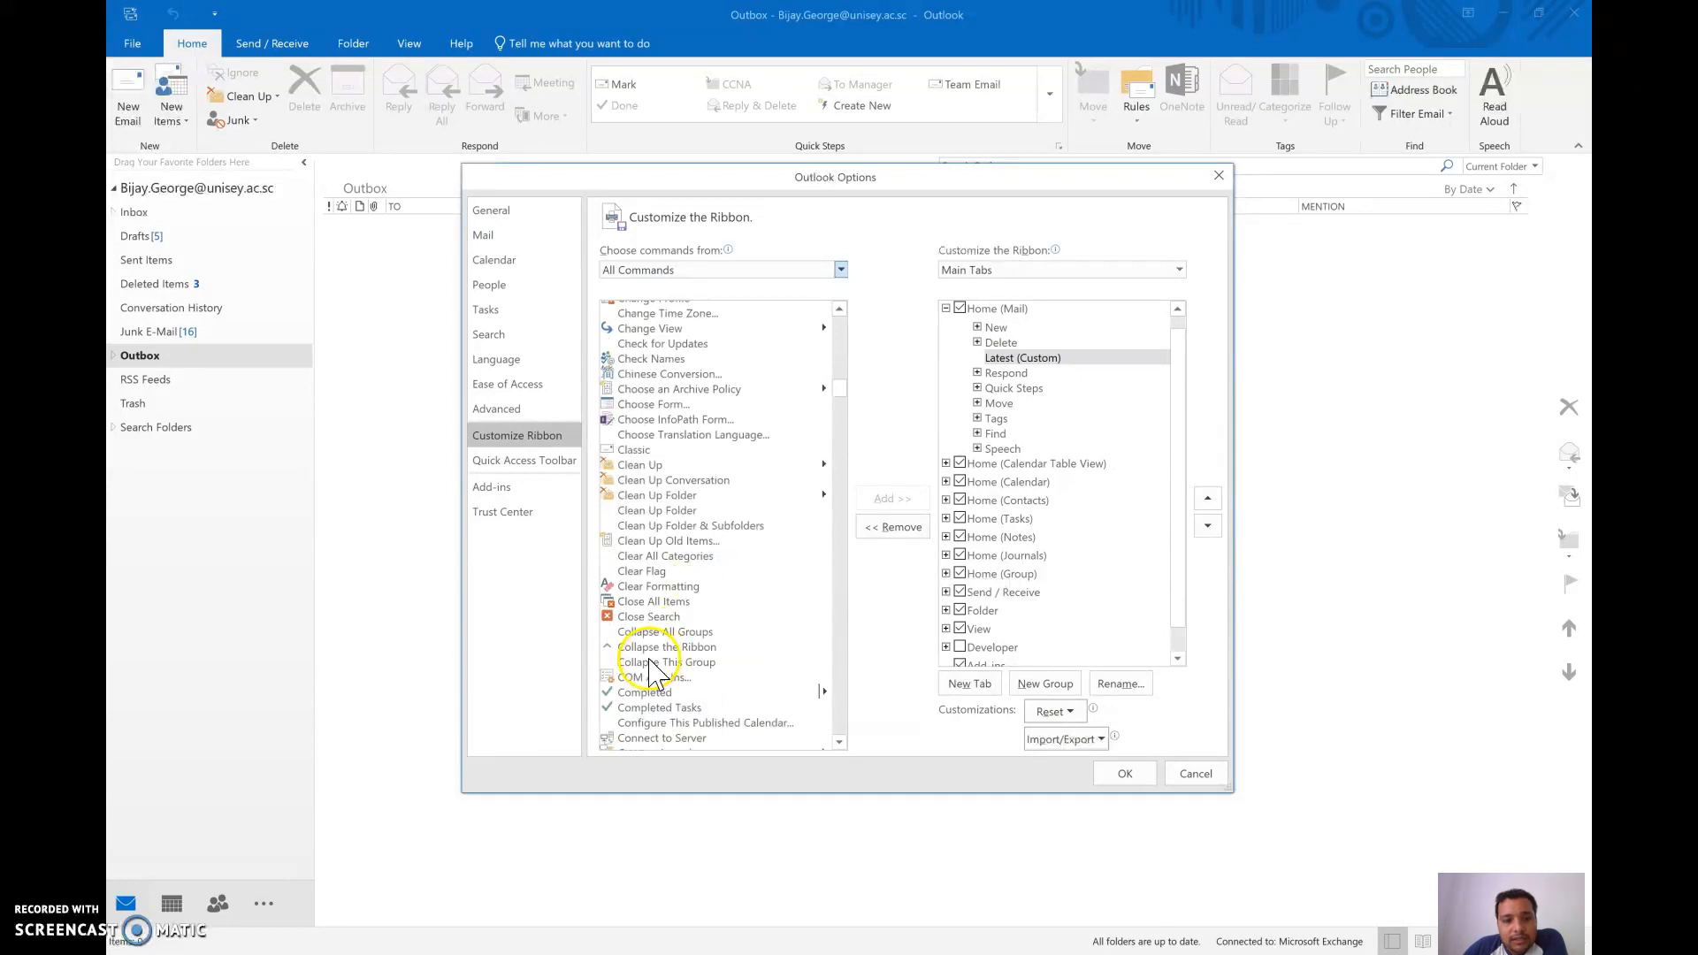
{"action": "left_click", "coordinate": [641, 466]}
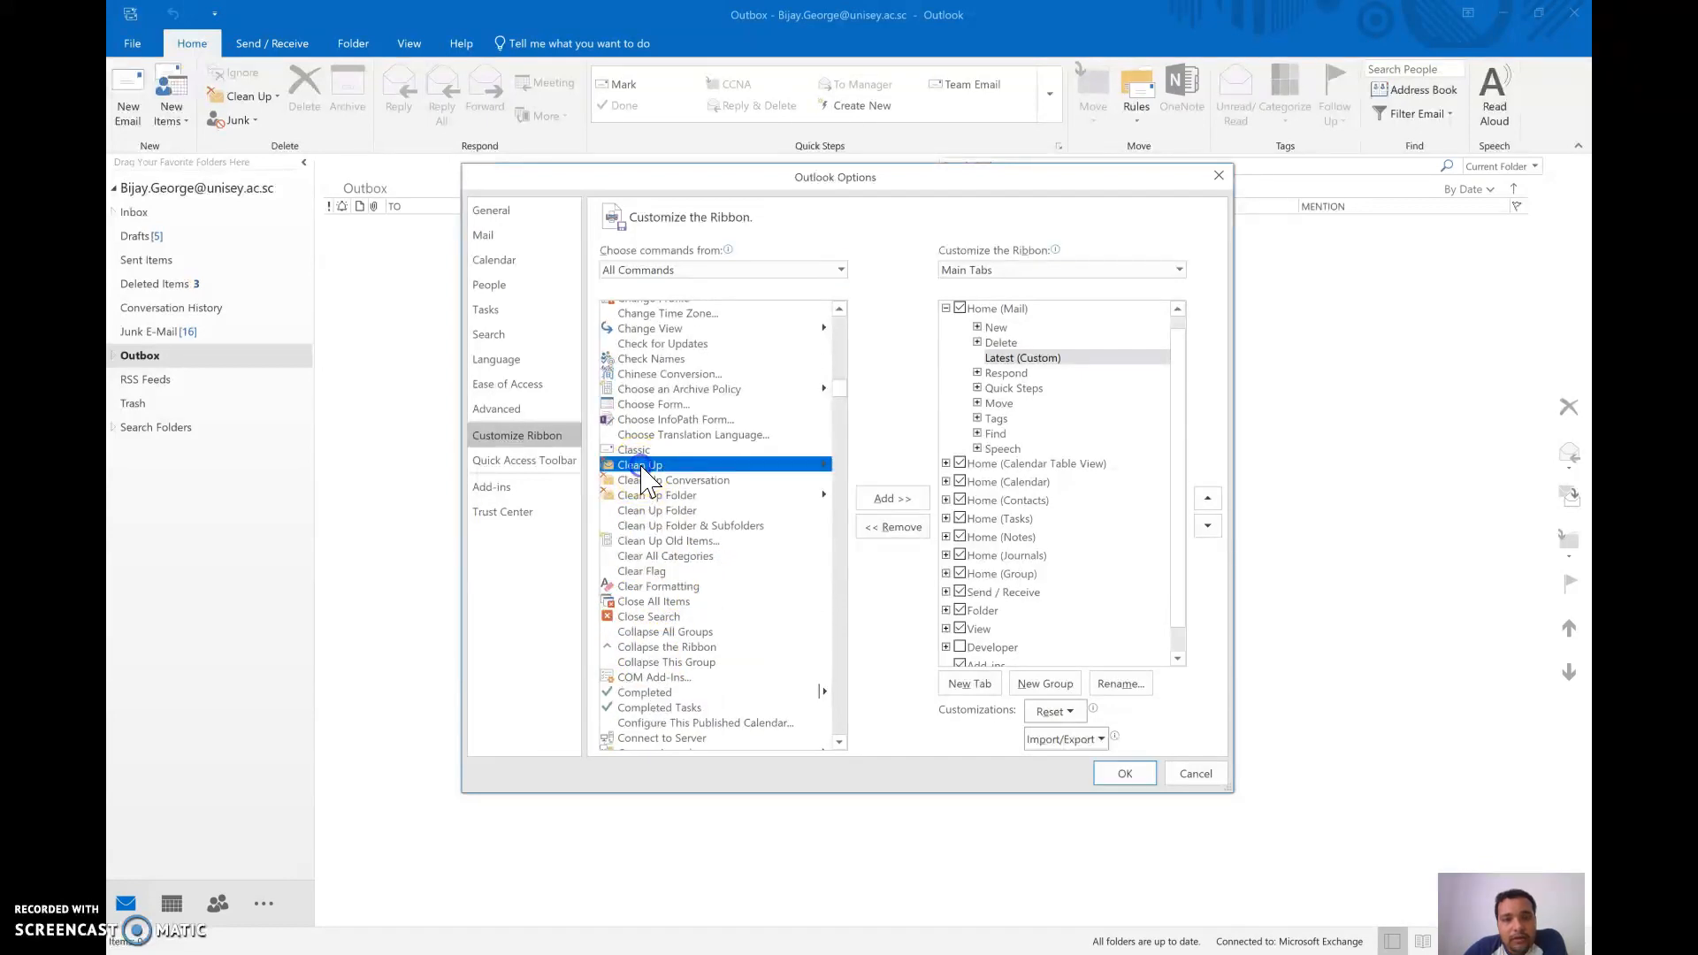
{"action": "left_click", "coordinate": [890, 502]}
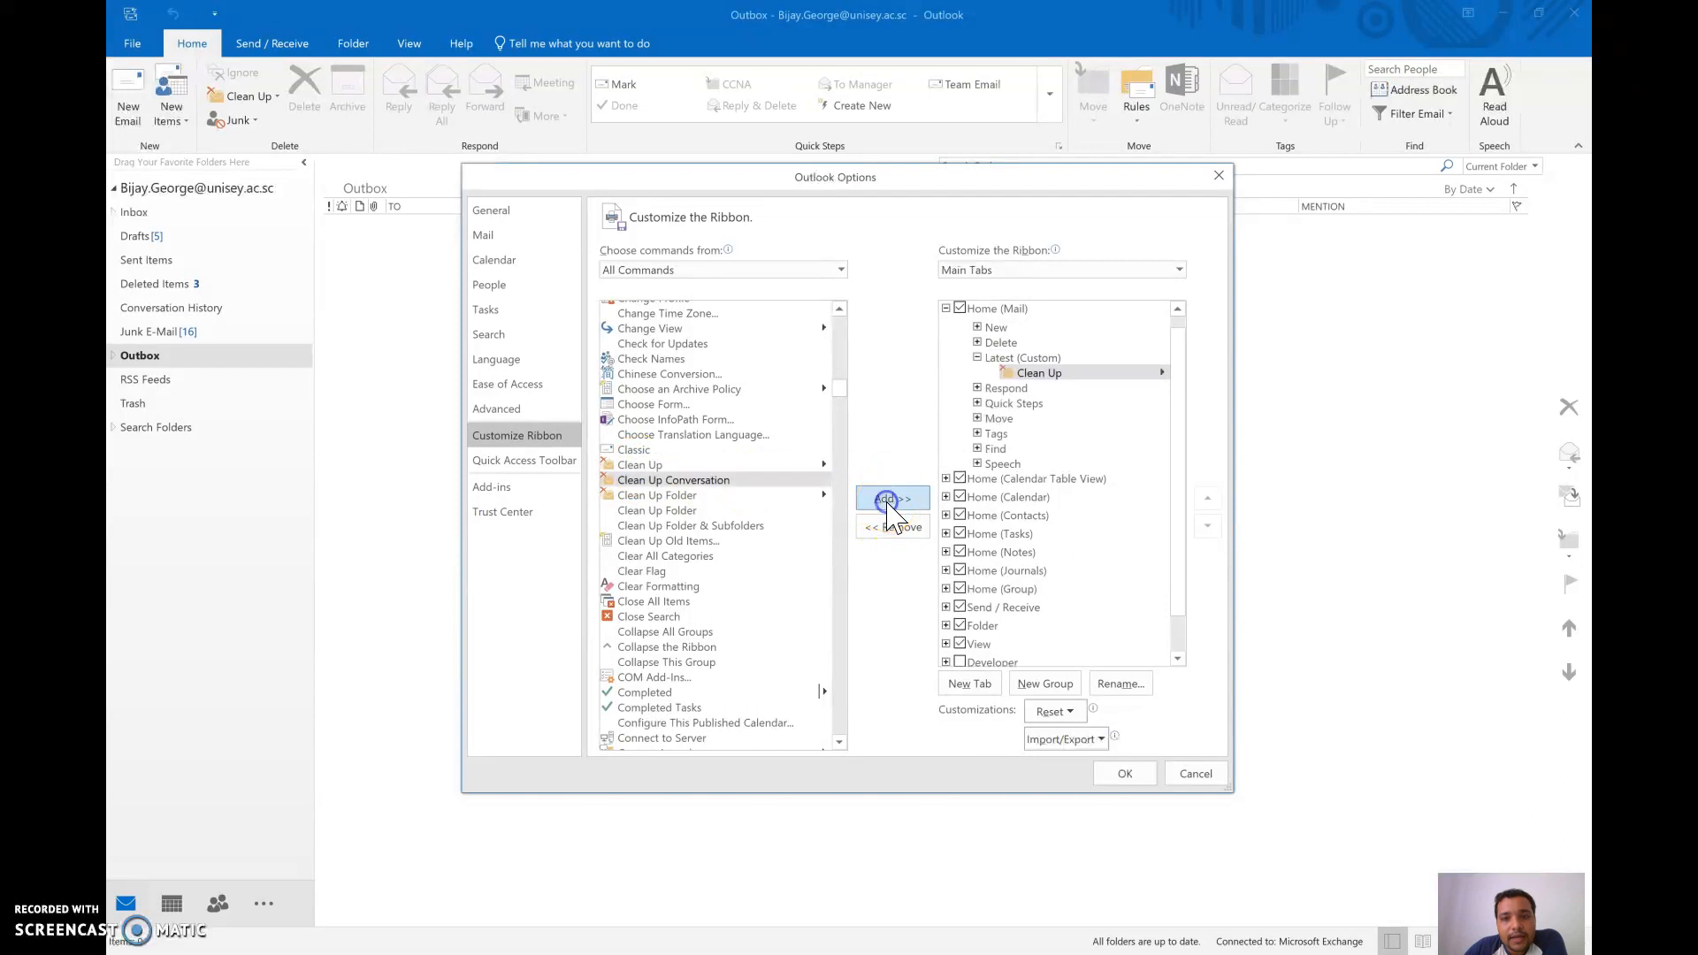
Add the Close All Items command to the Latest custom group.
{"action": "left_click", "coordinate": [995, 359]}
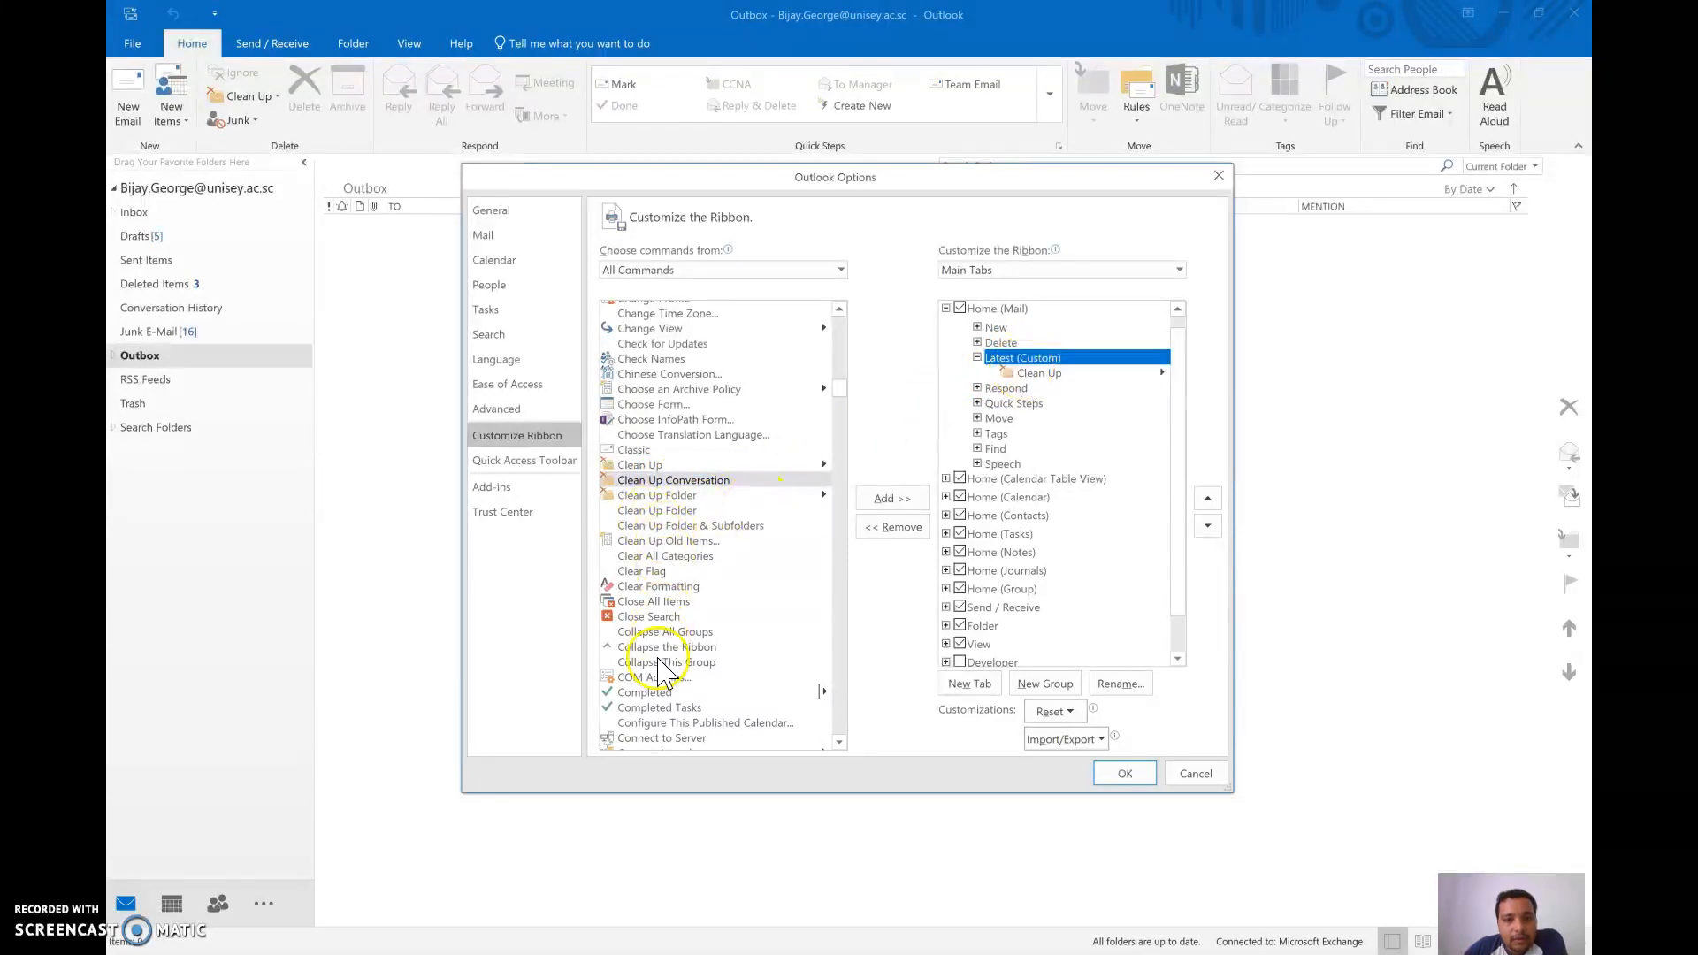
{"action": "left_click", "coordinate": [655, 601]}
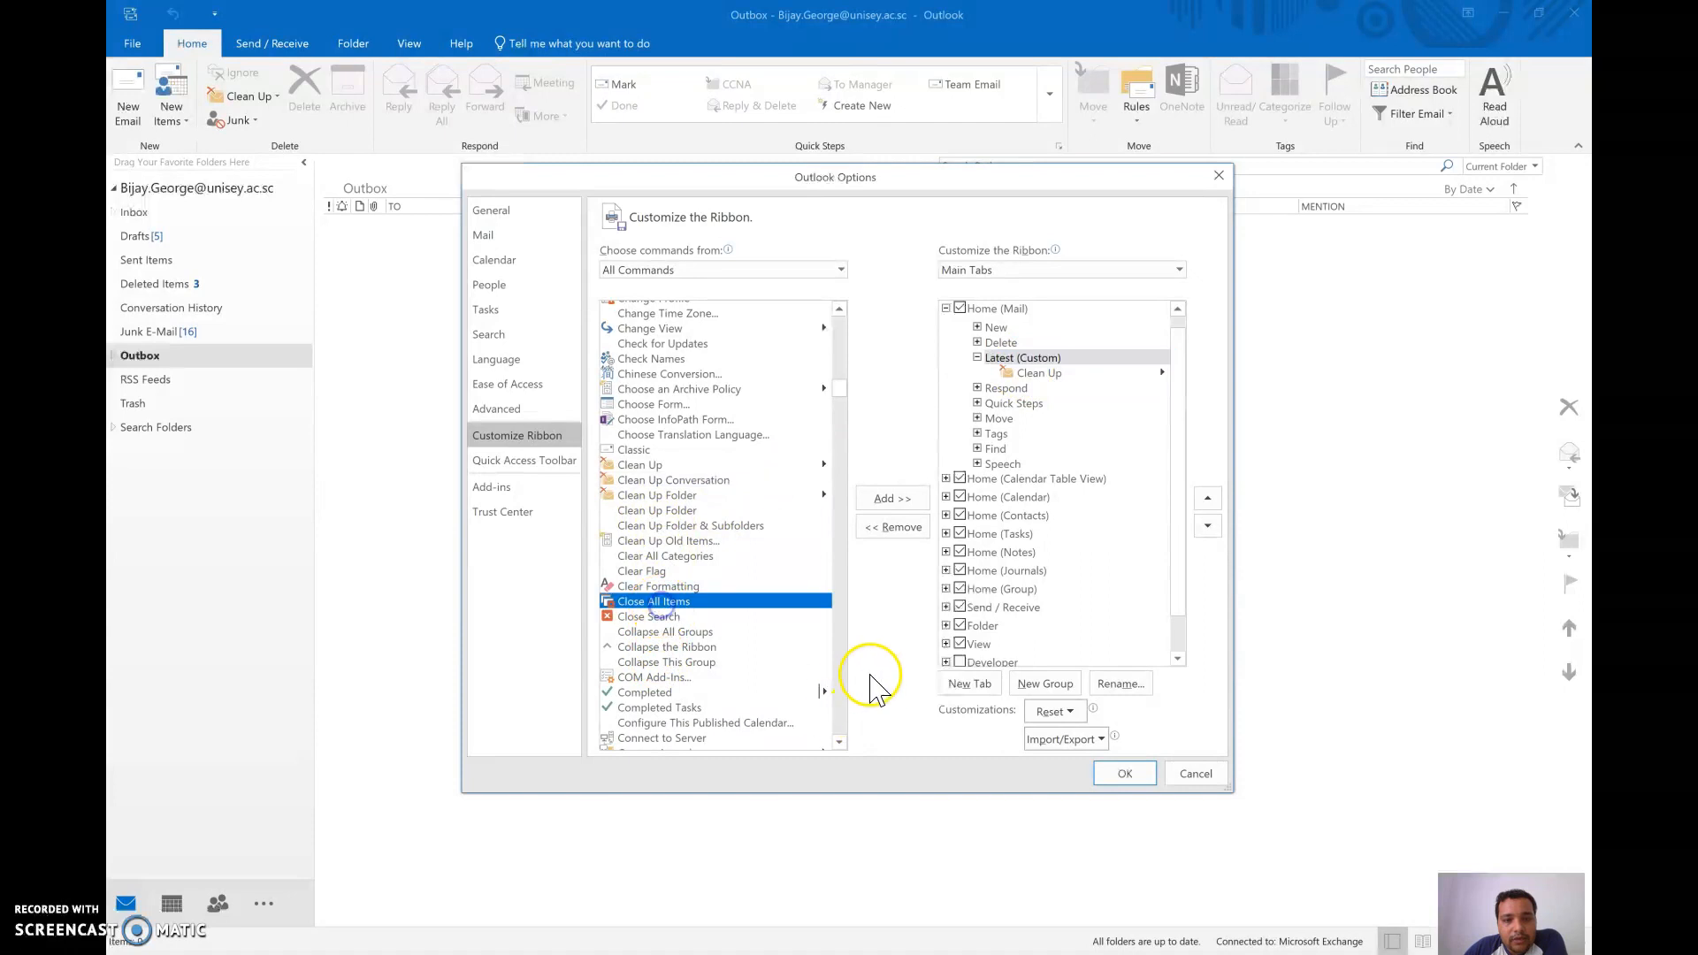
{"action": "left_click", "coordinate": [892, 500]}
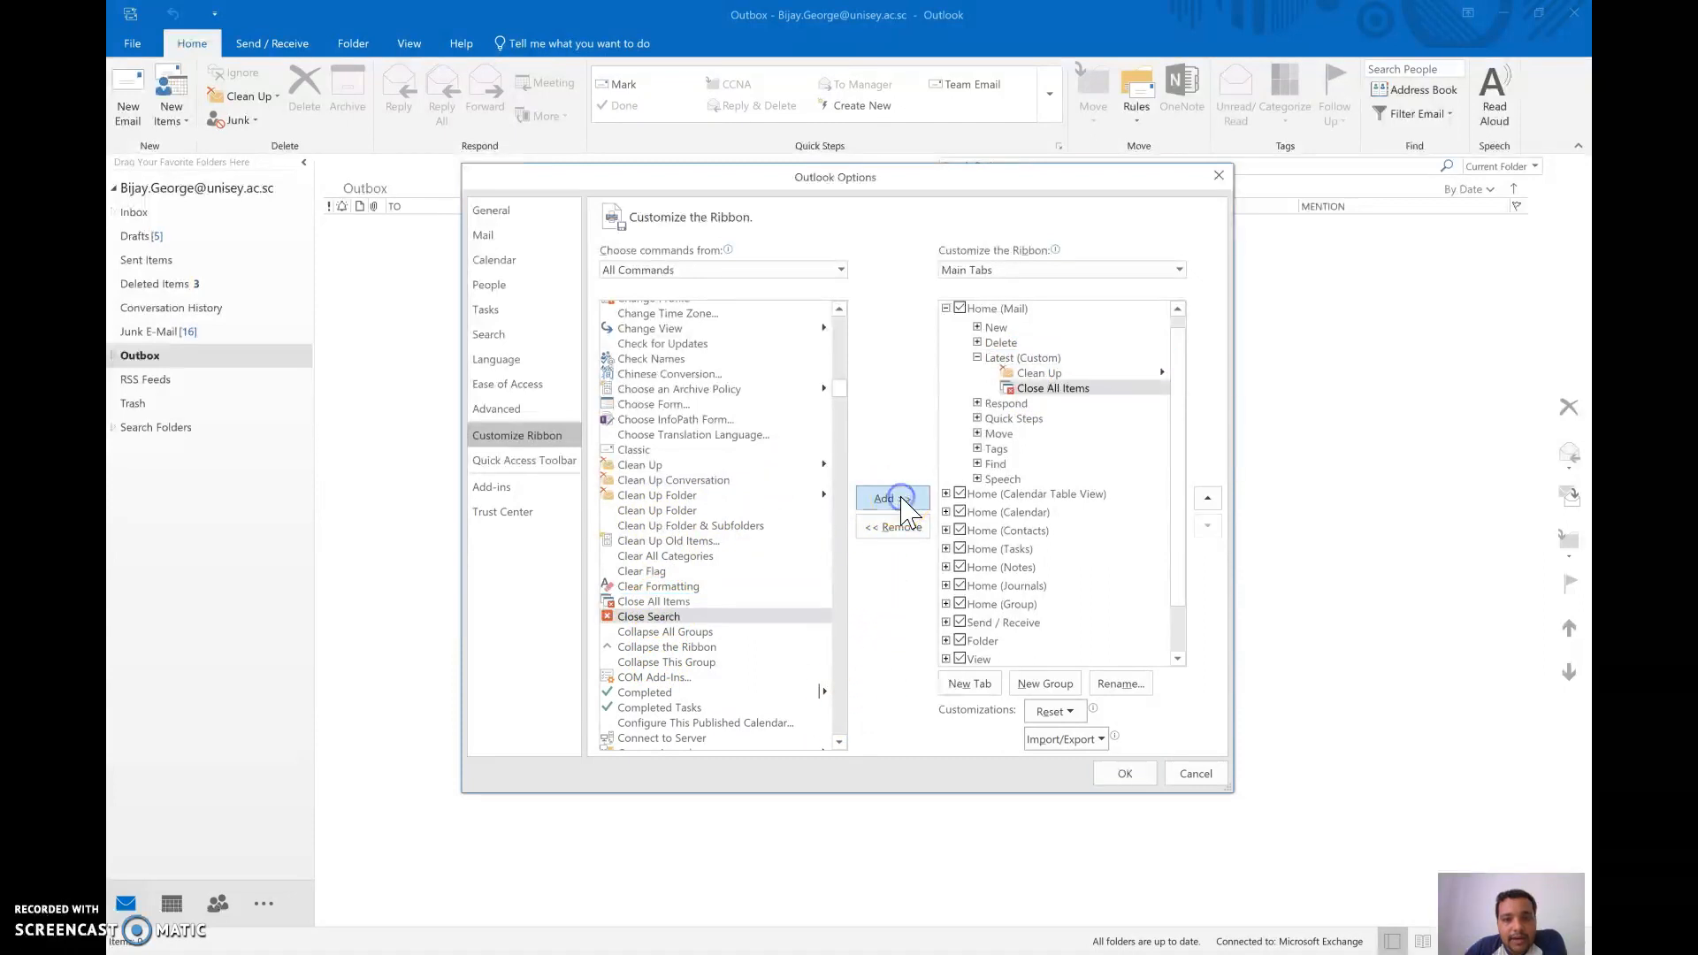
Add the Collapse This Group command to the Latest custom group.
{"action": "scroll", "coordinate": [734, 619], "scroll_direction": "down", "scroll_amount": 1}
{"action": "scroll", "coordinate": [734, 623], "scroll_direction": "down", "scroll_amount": 1}
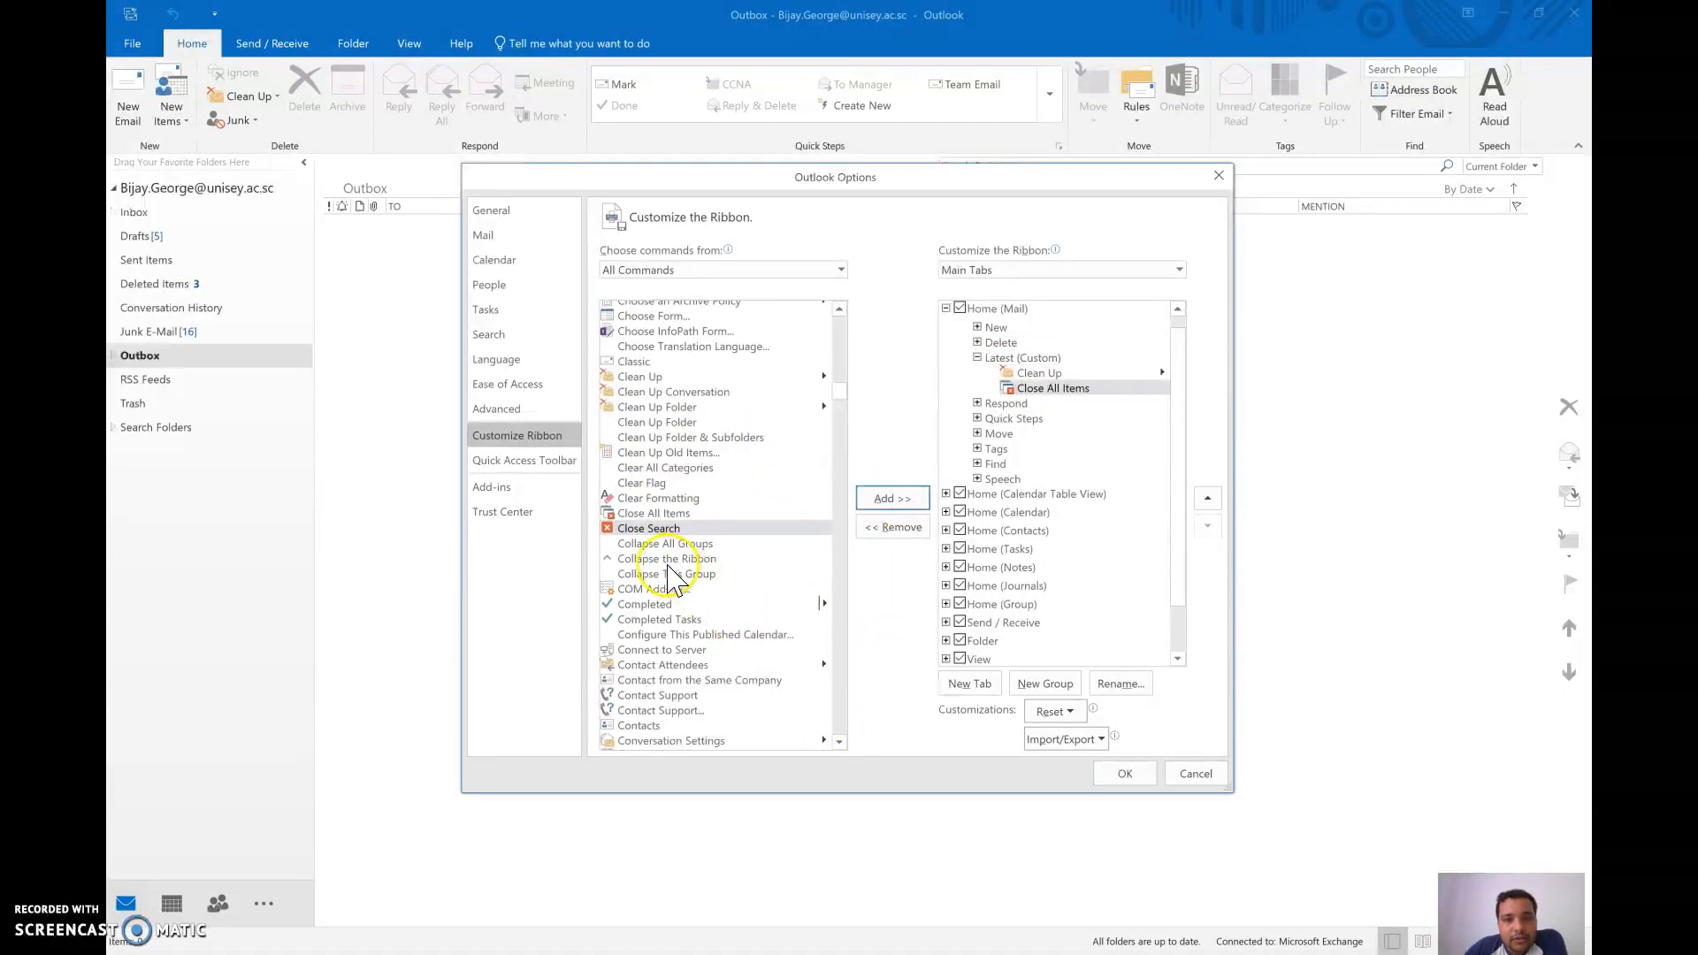
{"action": "left_click", "coordinate": [647, 575]}
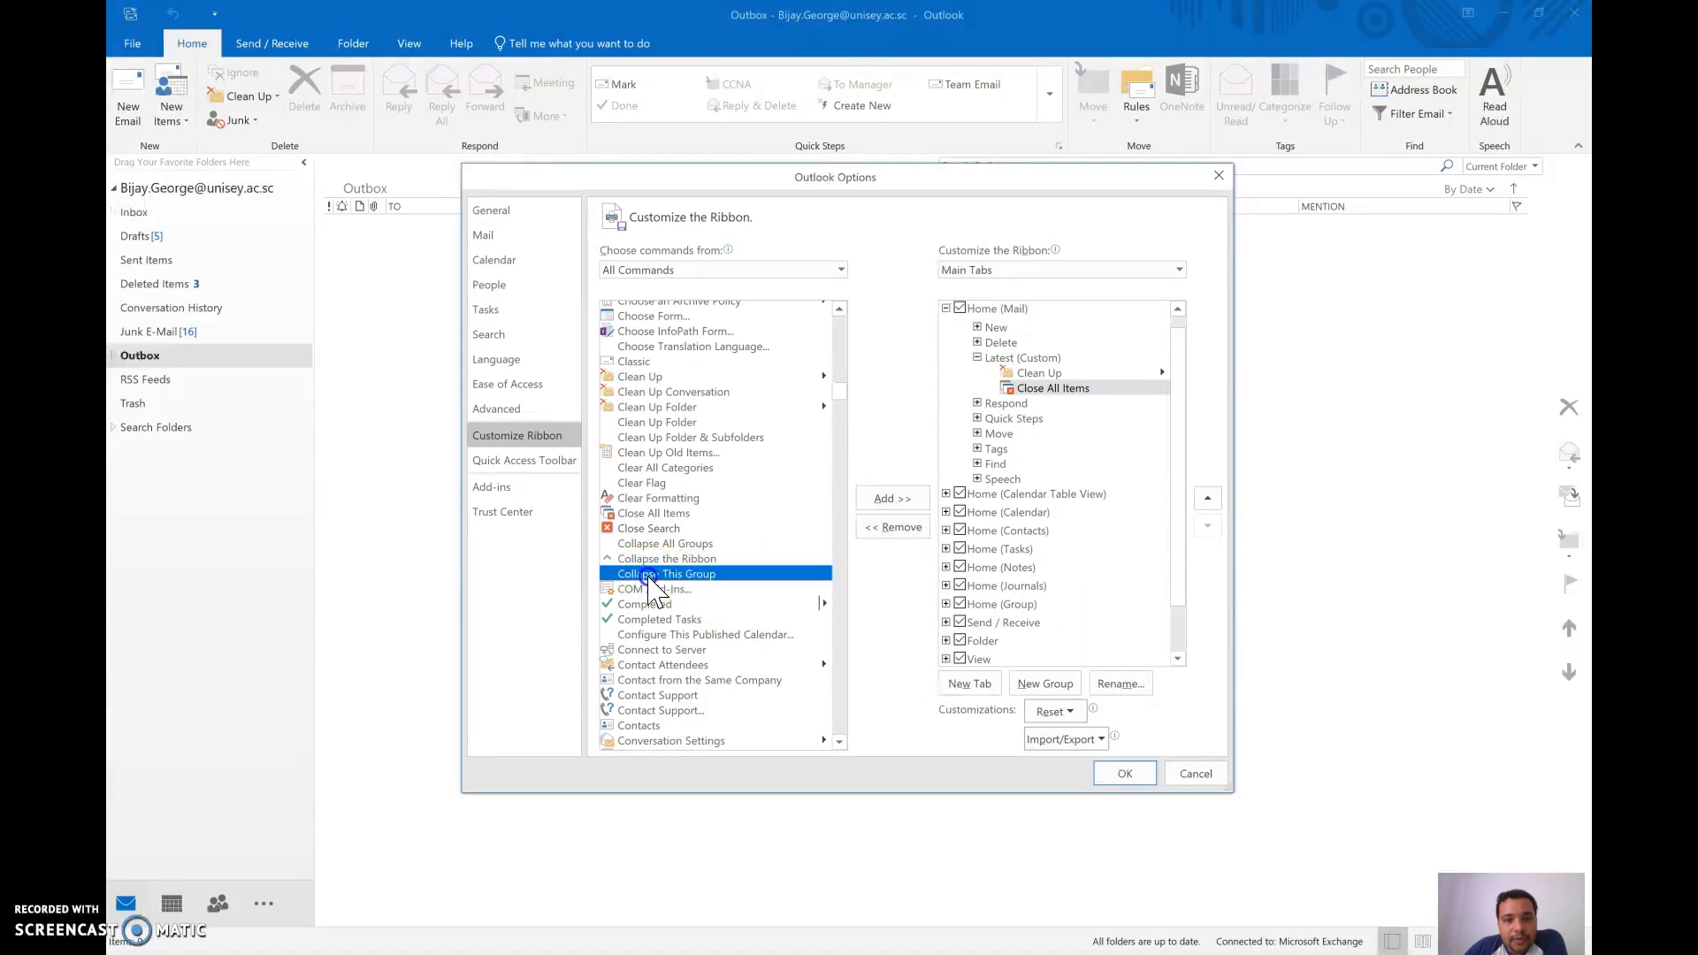
{"action": "left_click", "coordinate": [892, 498]}
Add the Copy This Folder command to the Latest custom group.
{"action": "scroll", "coordinate": [685, 639], "scroll_direction": "down", "scroll_amount": 3}
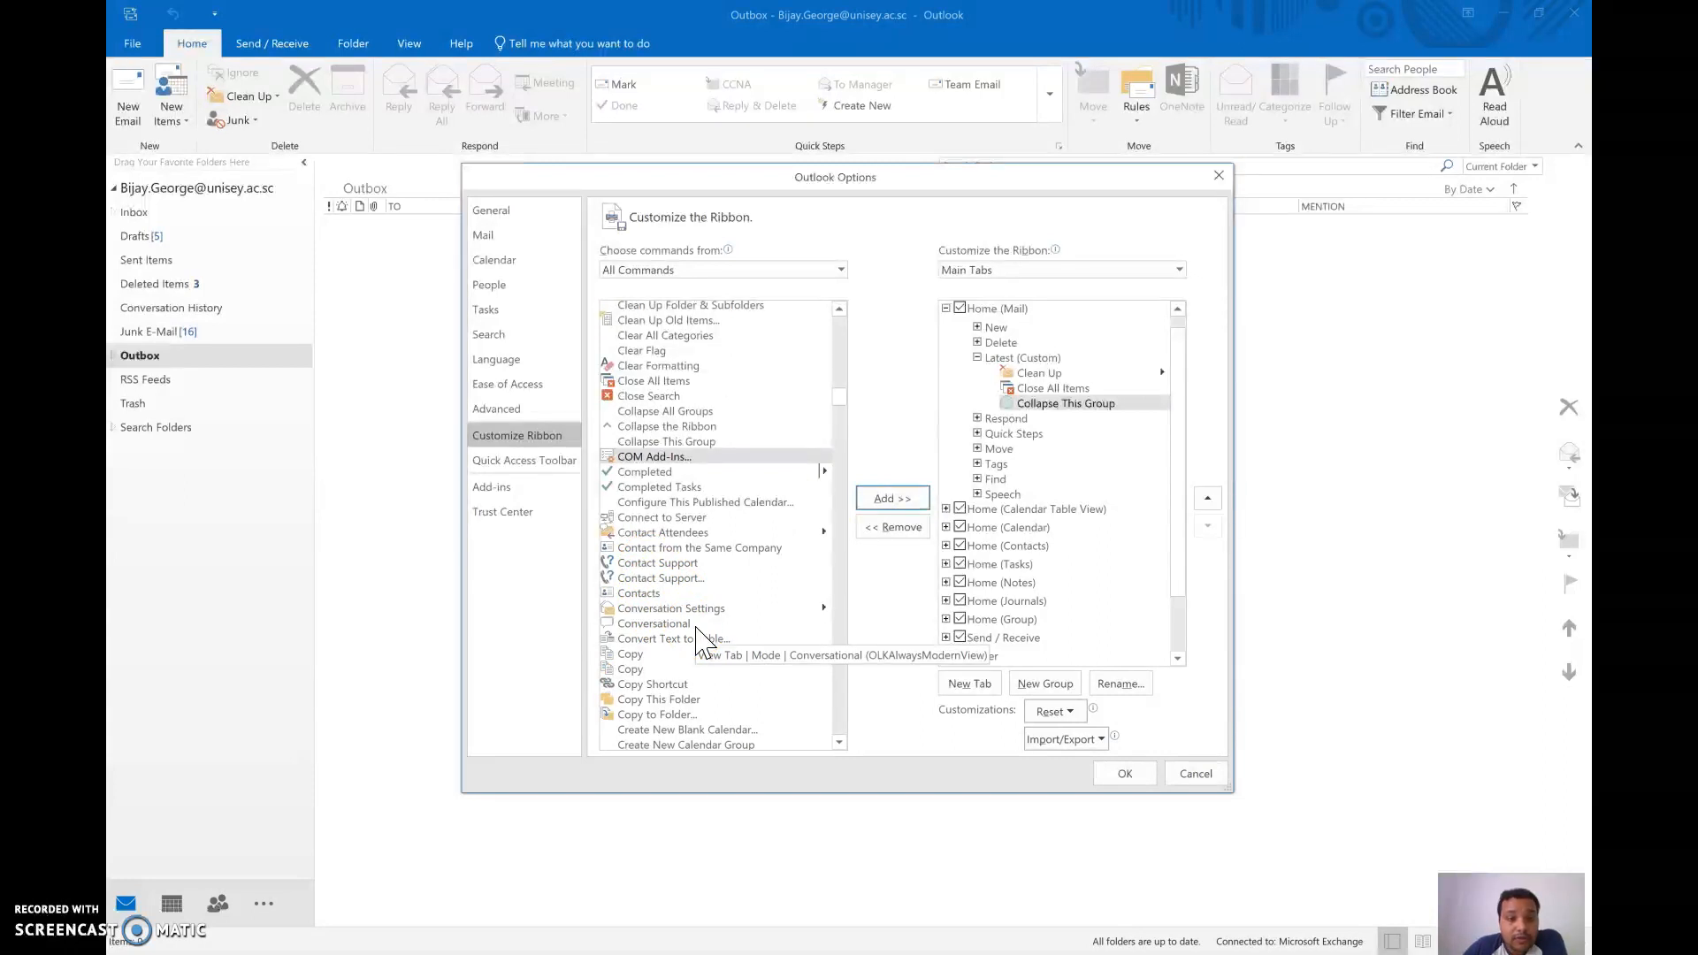
{"action": "scroll", "coordinate": [672, 633], "scroll_direction": "down", "scroll_amount": 2}
{"action": "left_click", "coordinate": [659, 612]}
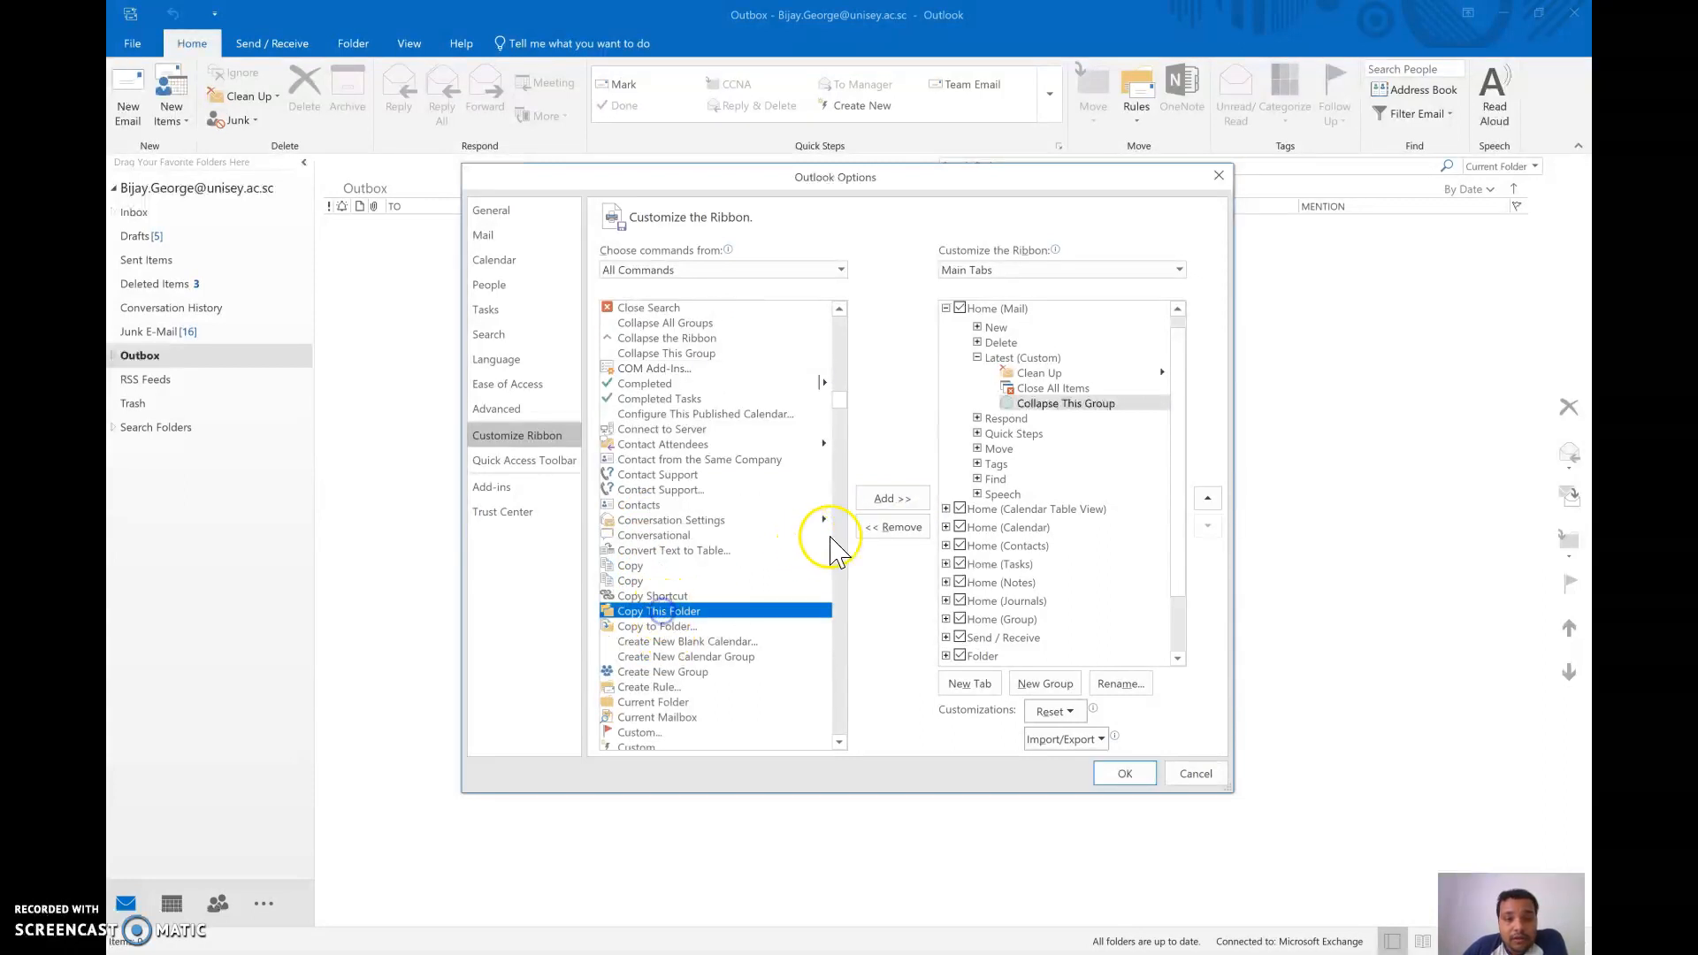
{"action": "left_click", "coordinate": [887, 500]}
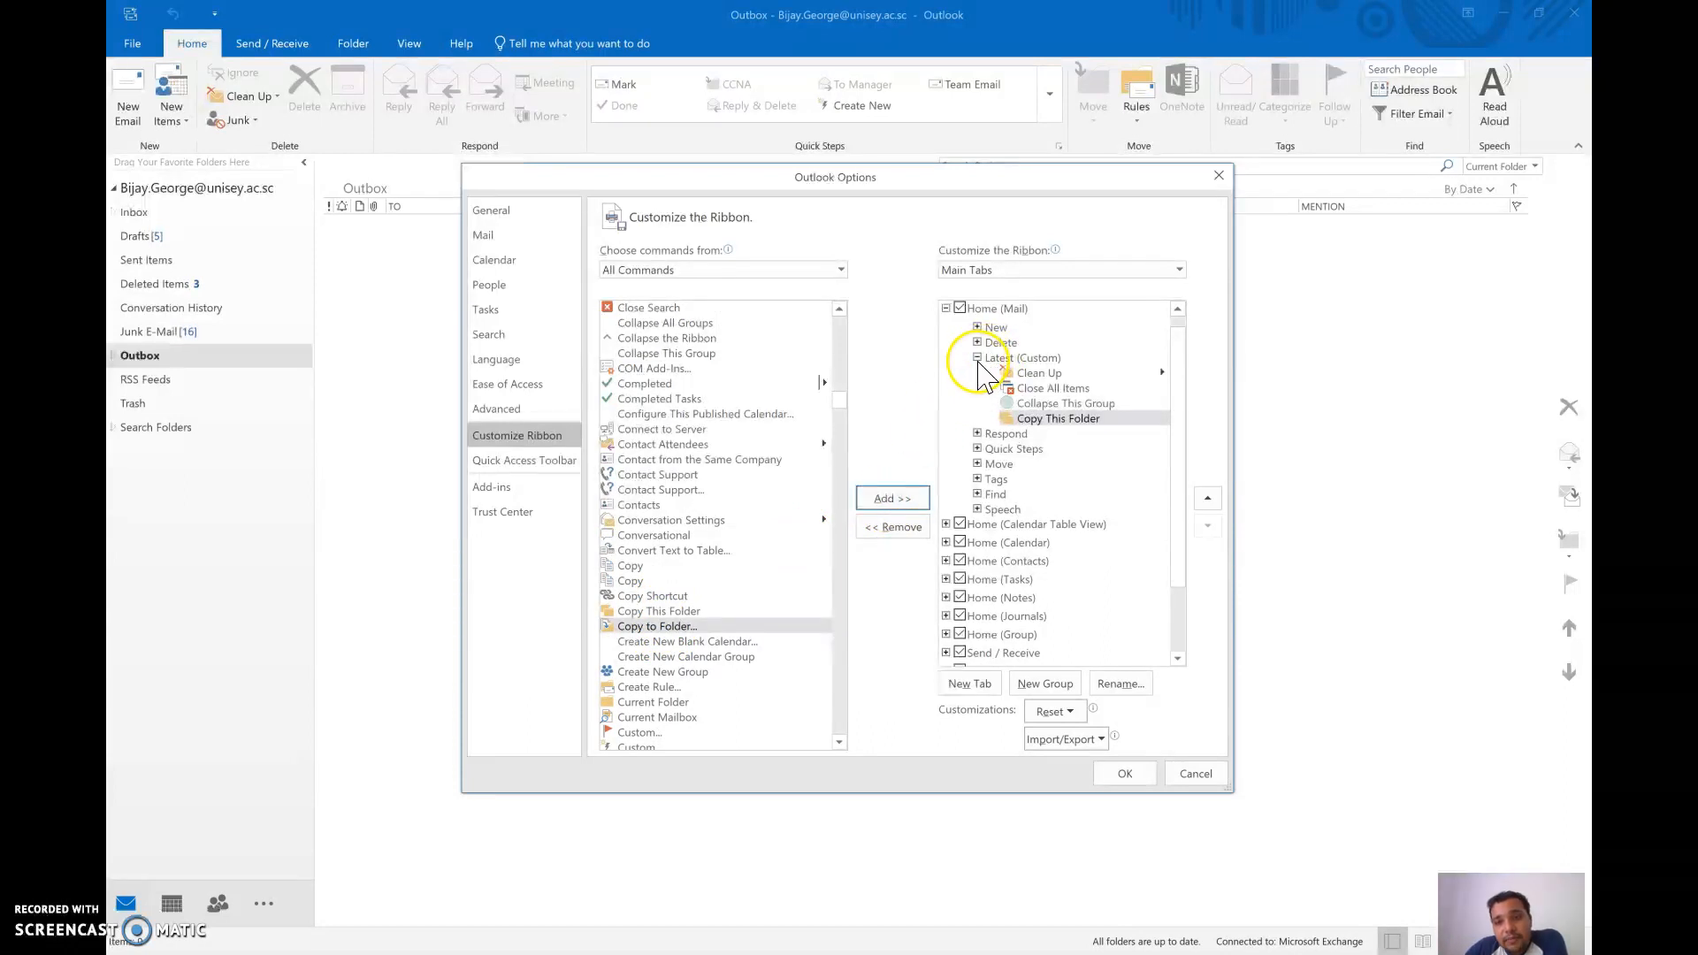
Collapse and expand the Latest group to review its commands, and apply the ribbon customization.
{"action": "left_click", "coordinate": [978, 357]}
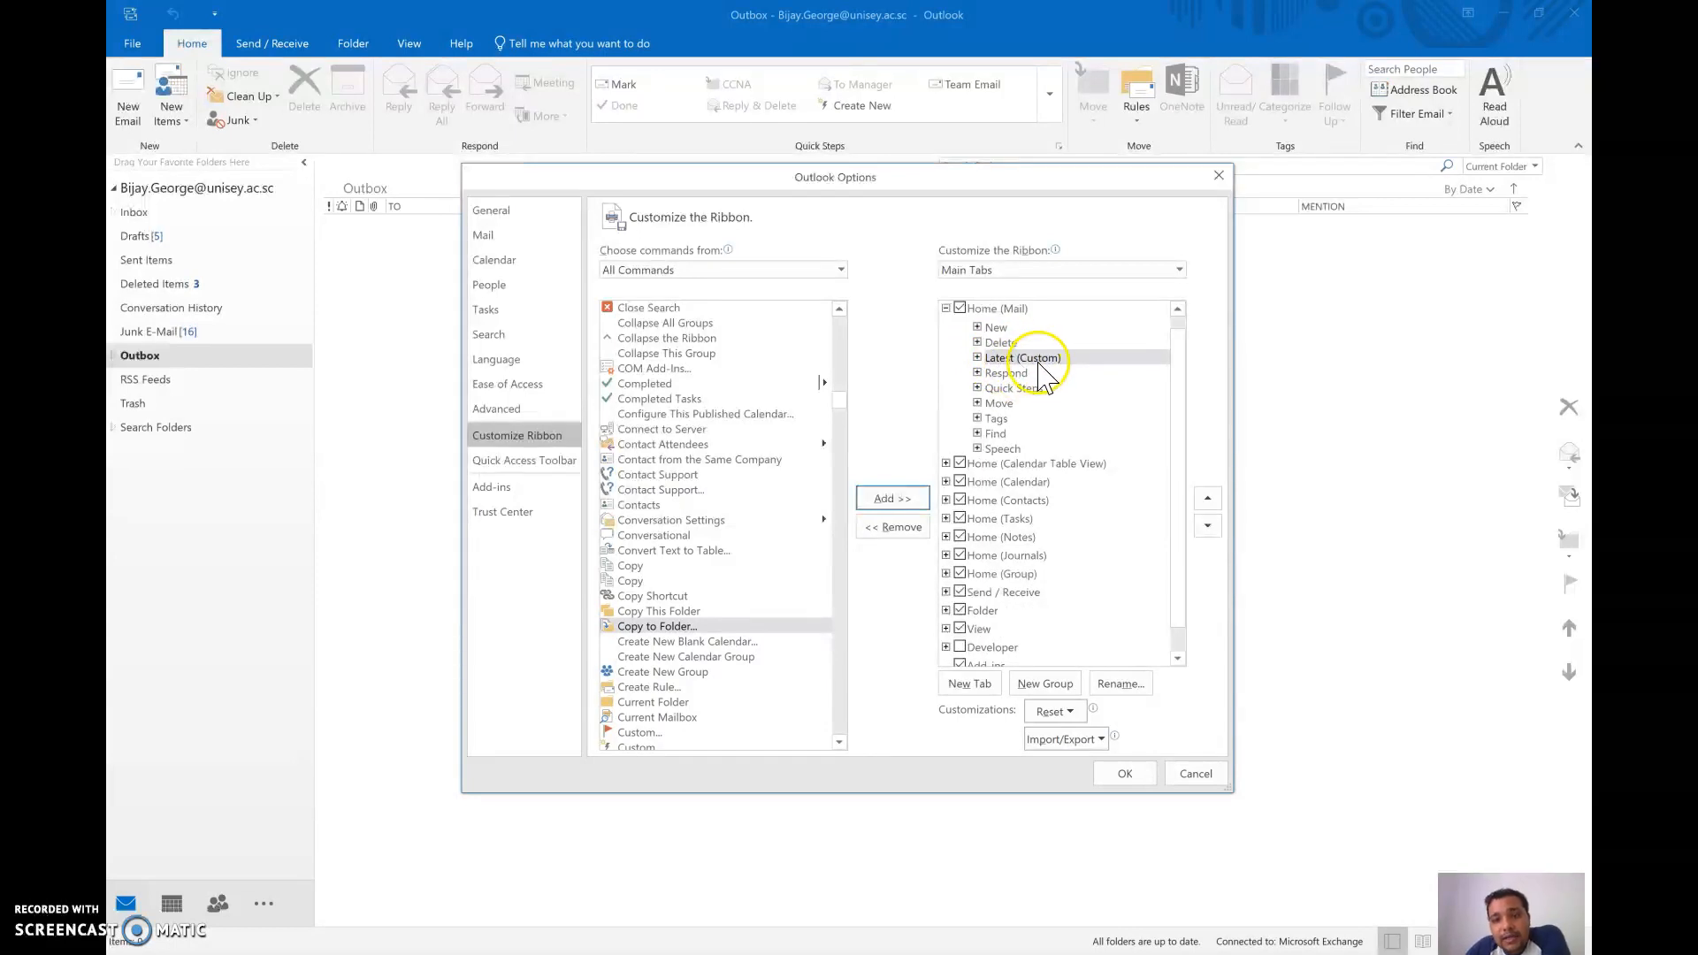
{"action": "left_click", "coordinate": [978, 358]}
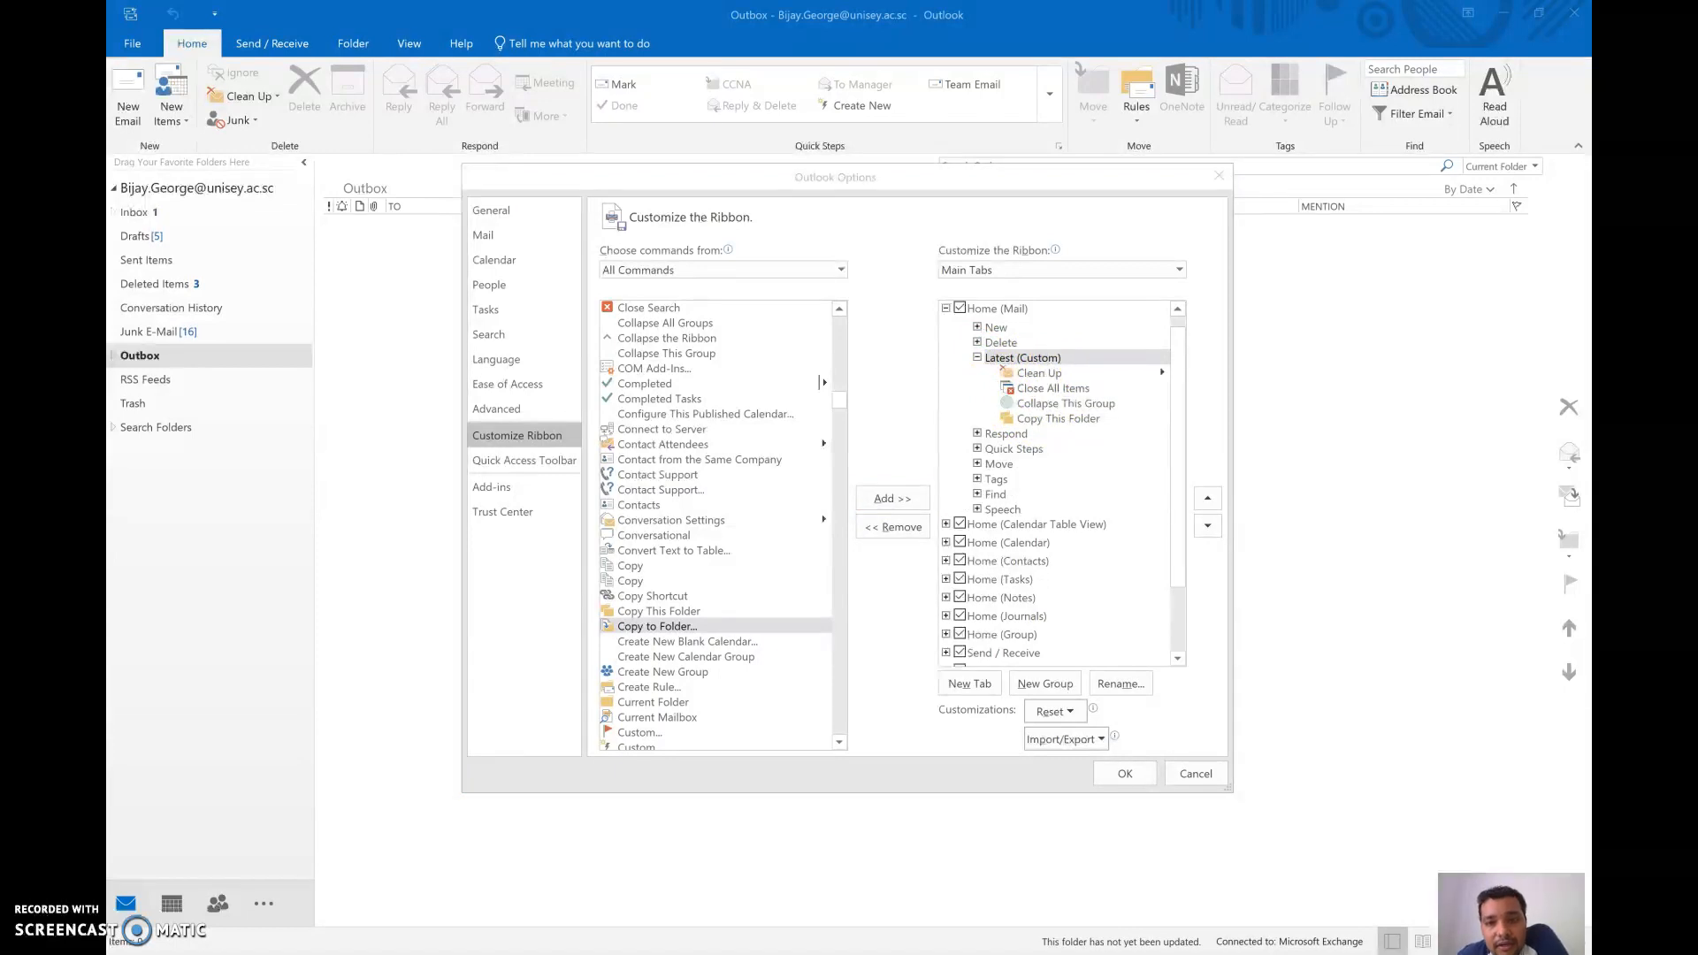
{"action": "left_click", "coordinate": [978, 358]}
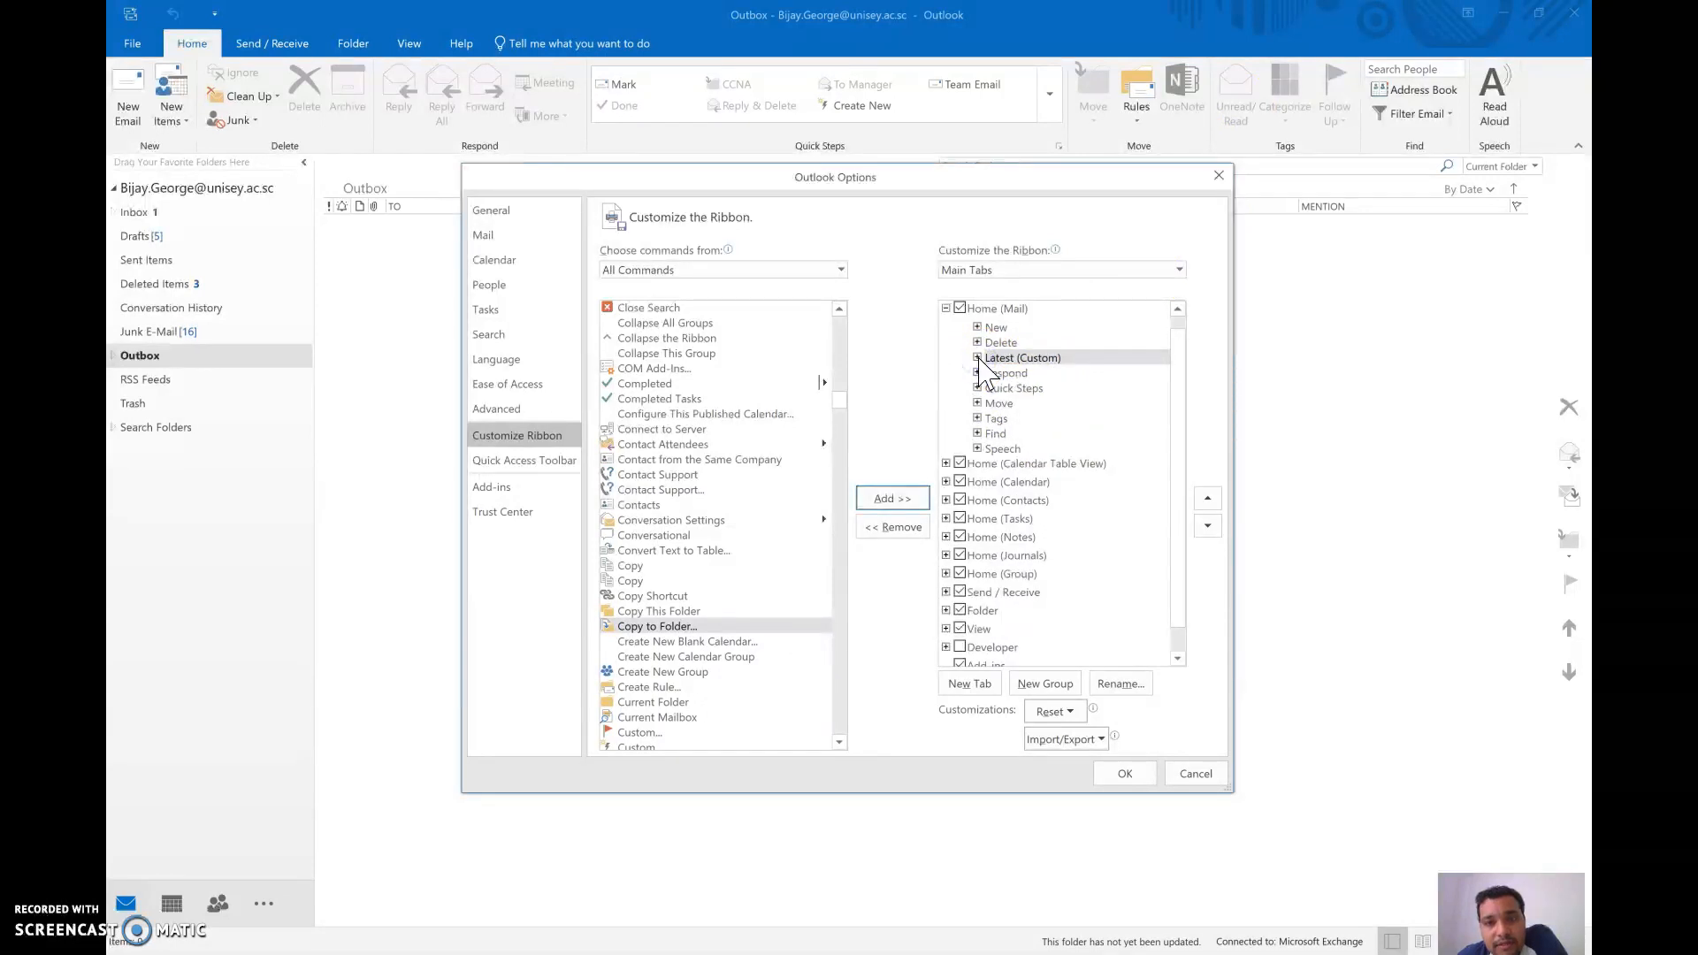
{"action": "left_click", "coordinate": [978, 358]}
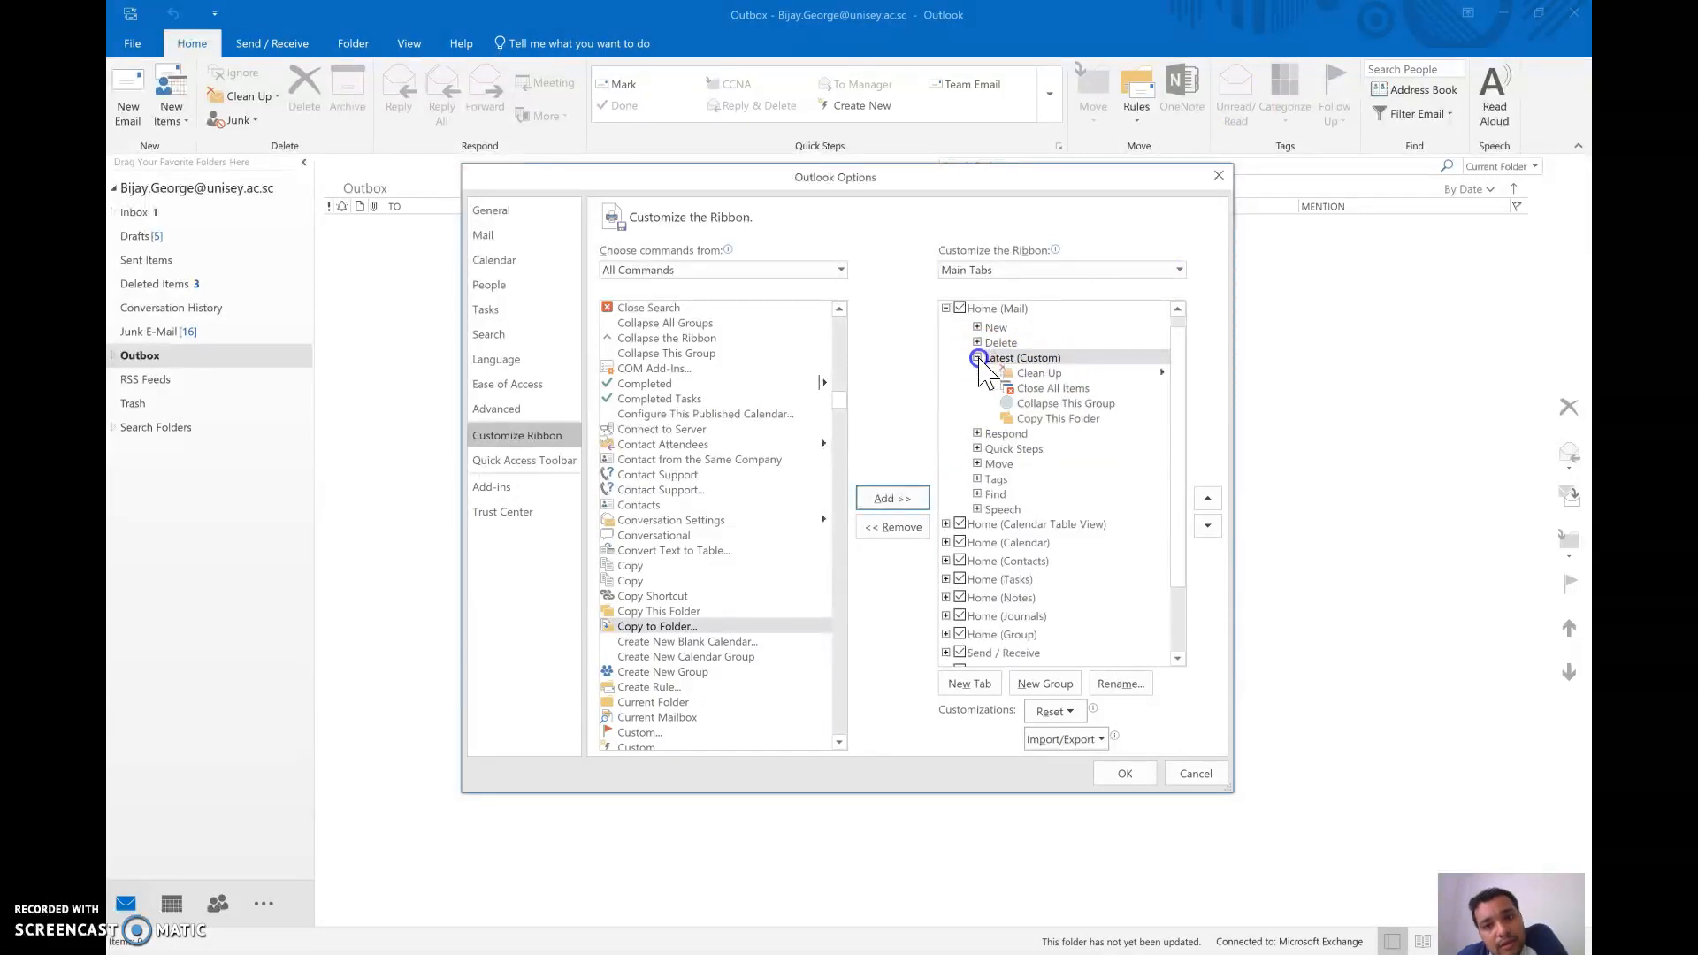
{"action": "left_click", "coordinate": [978, 358]}
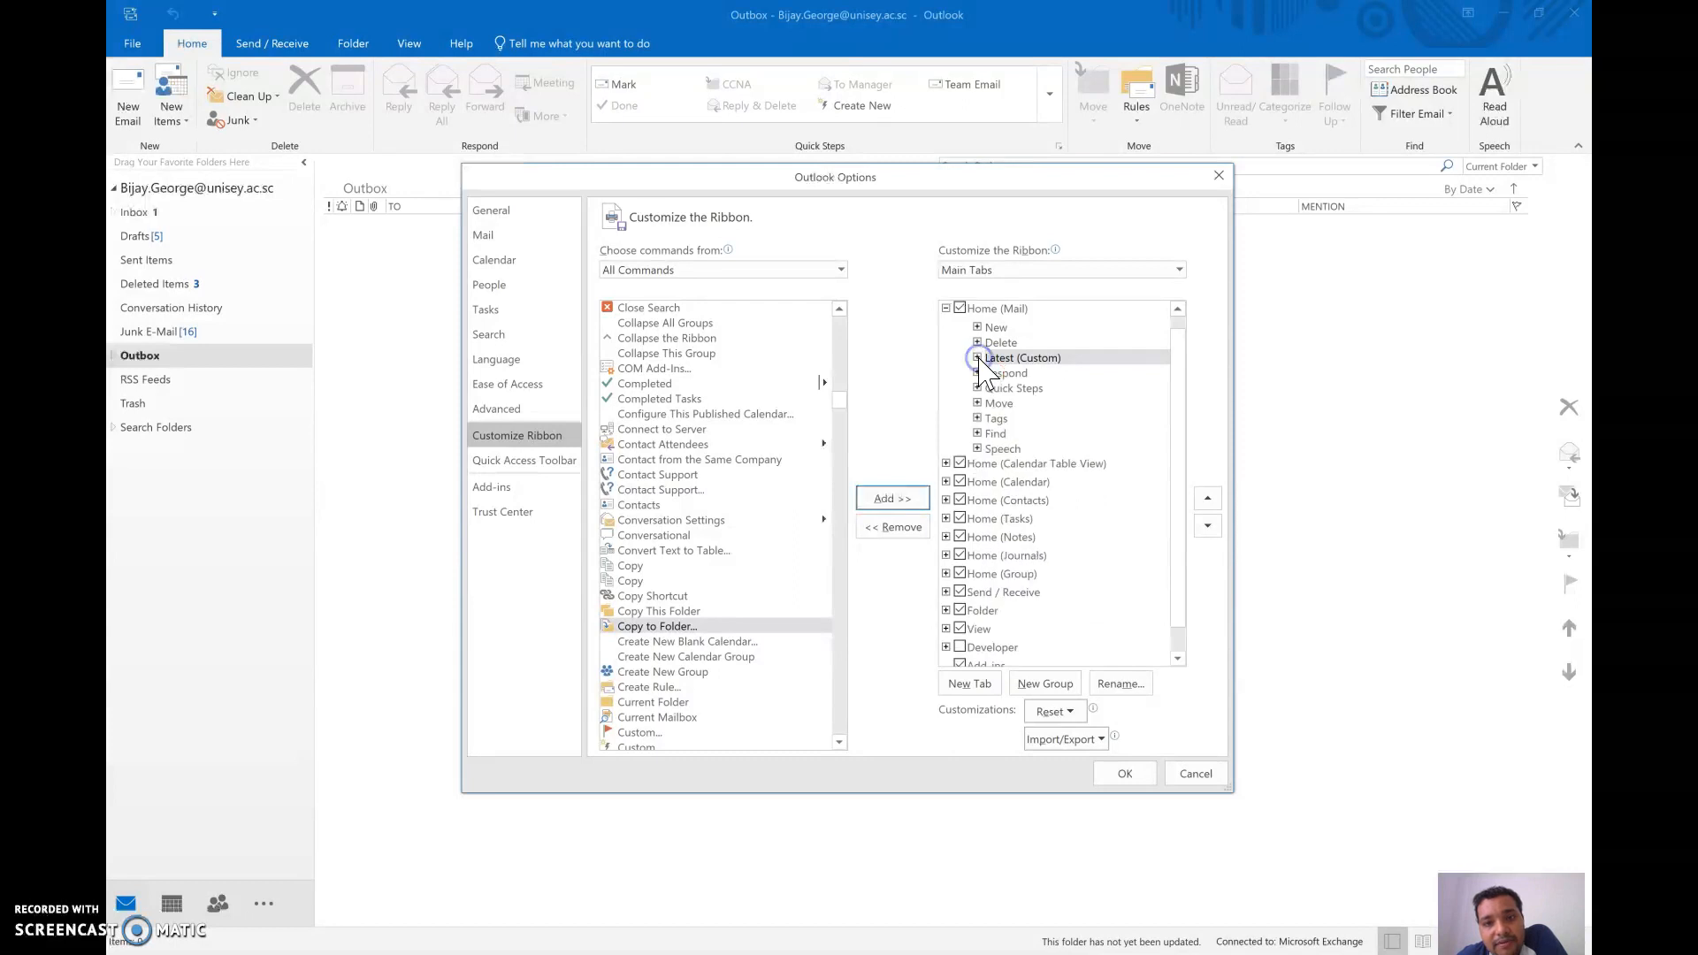
{"action": "left_click", "coordinate": [979, 358]}
{"action": "left_click", "coordinate": [1125, 773]}
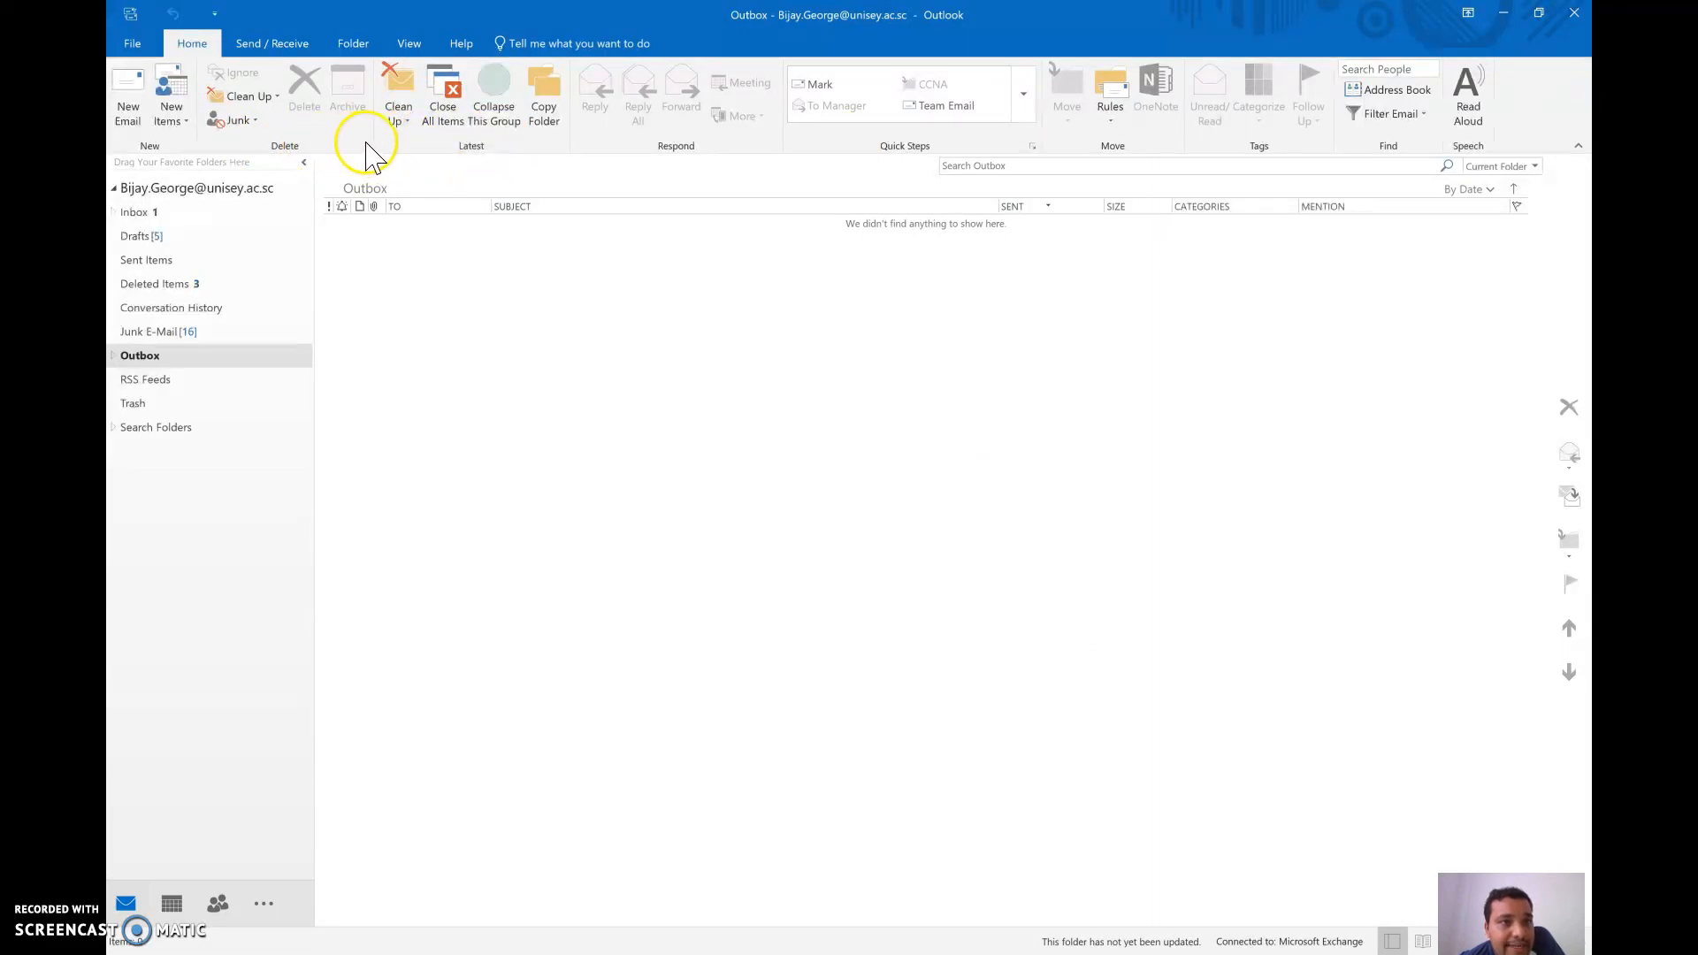
{"action": "left_click", "coordinate": [396, 118]}
{"action": "left_click", "coordinate": [395, 122]}
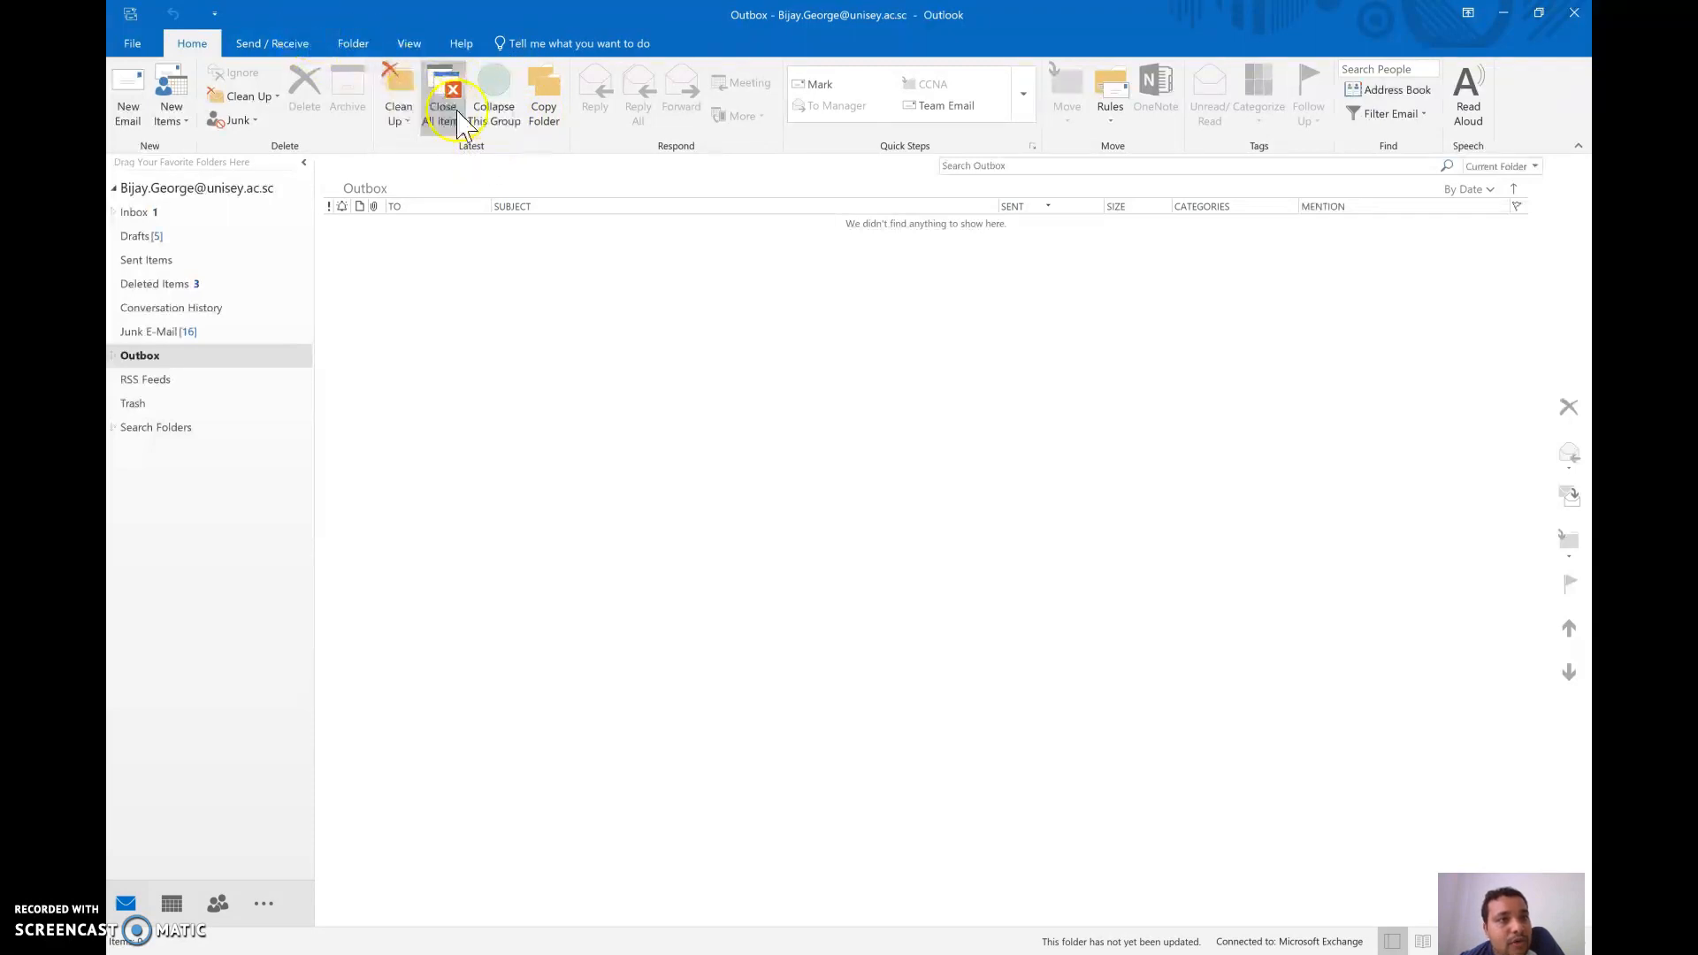
Add the Delete command from the Home ribbon to the Quick Access Toolbar.
{"action": "right_click", "coordinate": [337, 14]}
{"action": "right_click", "coordinate": [301, 88]}
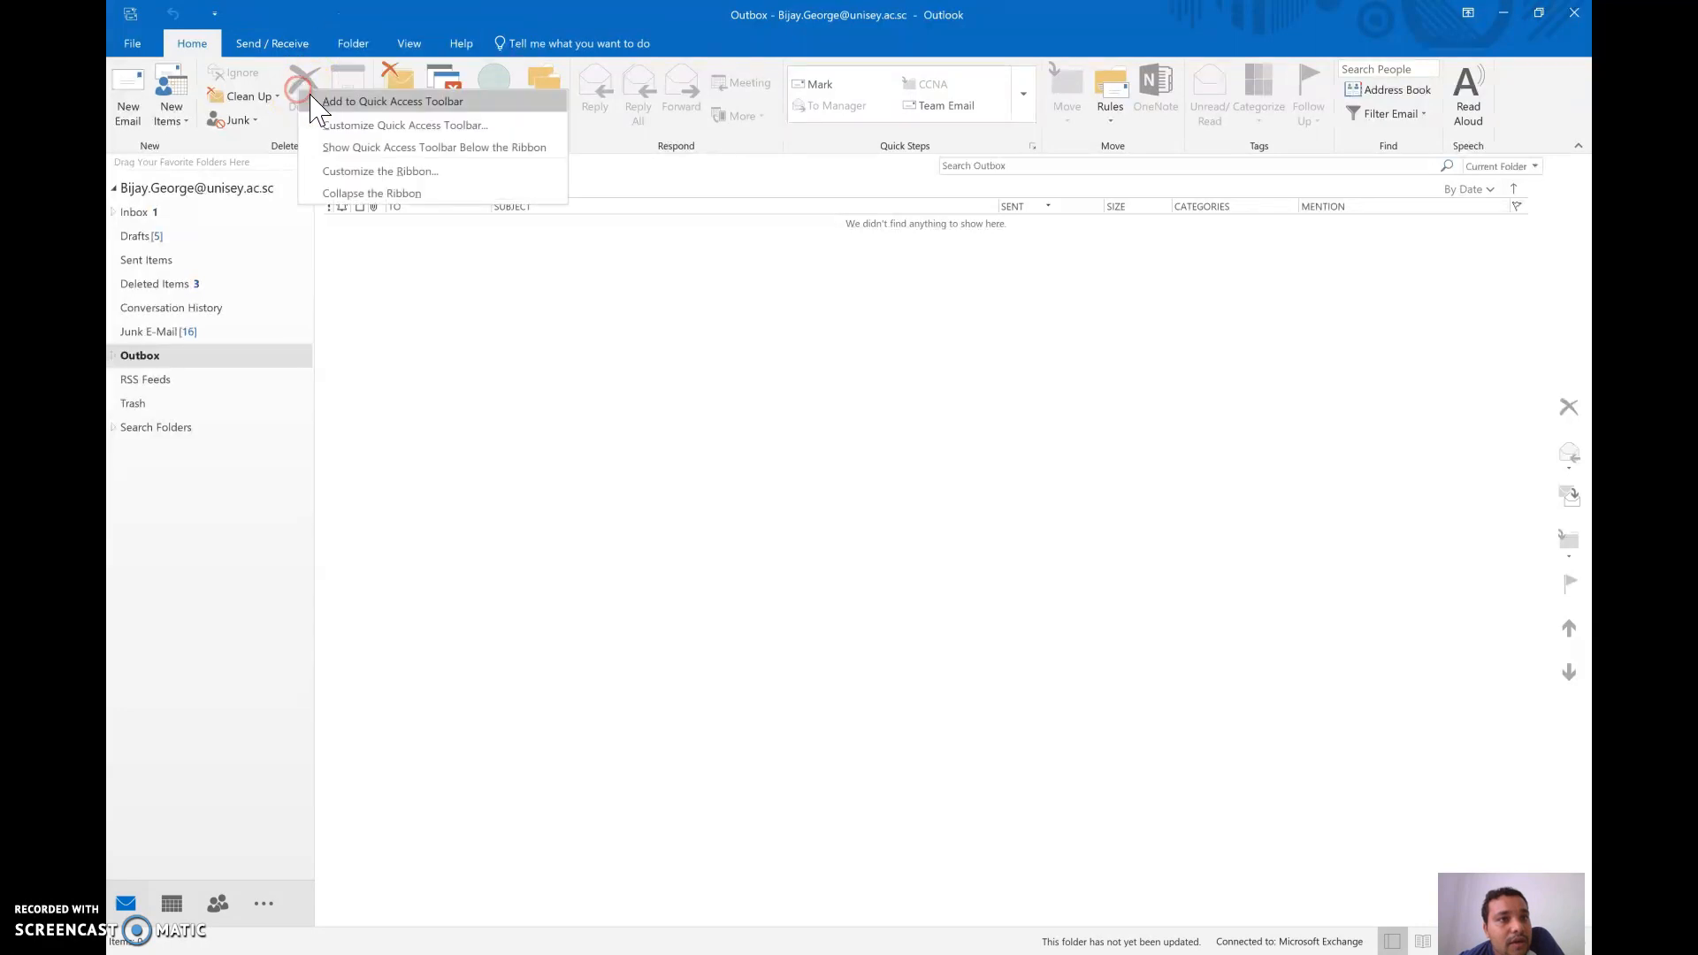
{"action": "left_click", "coordinate": [386, 103]}
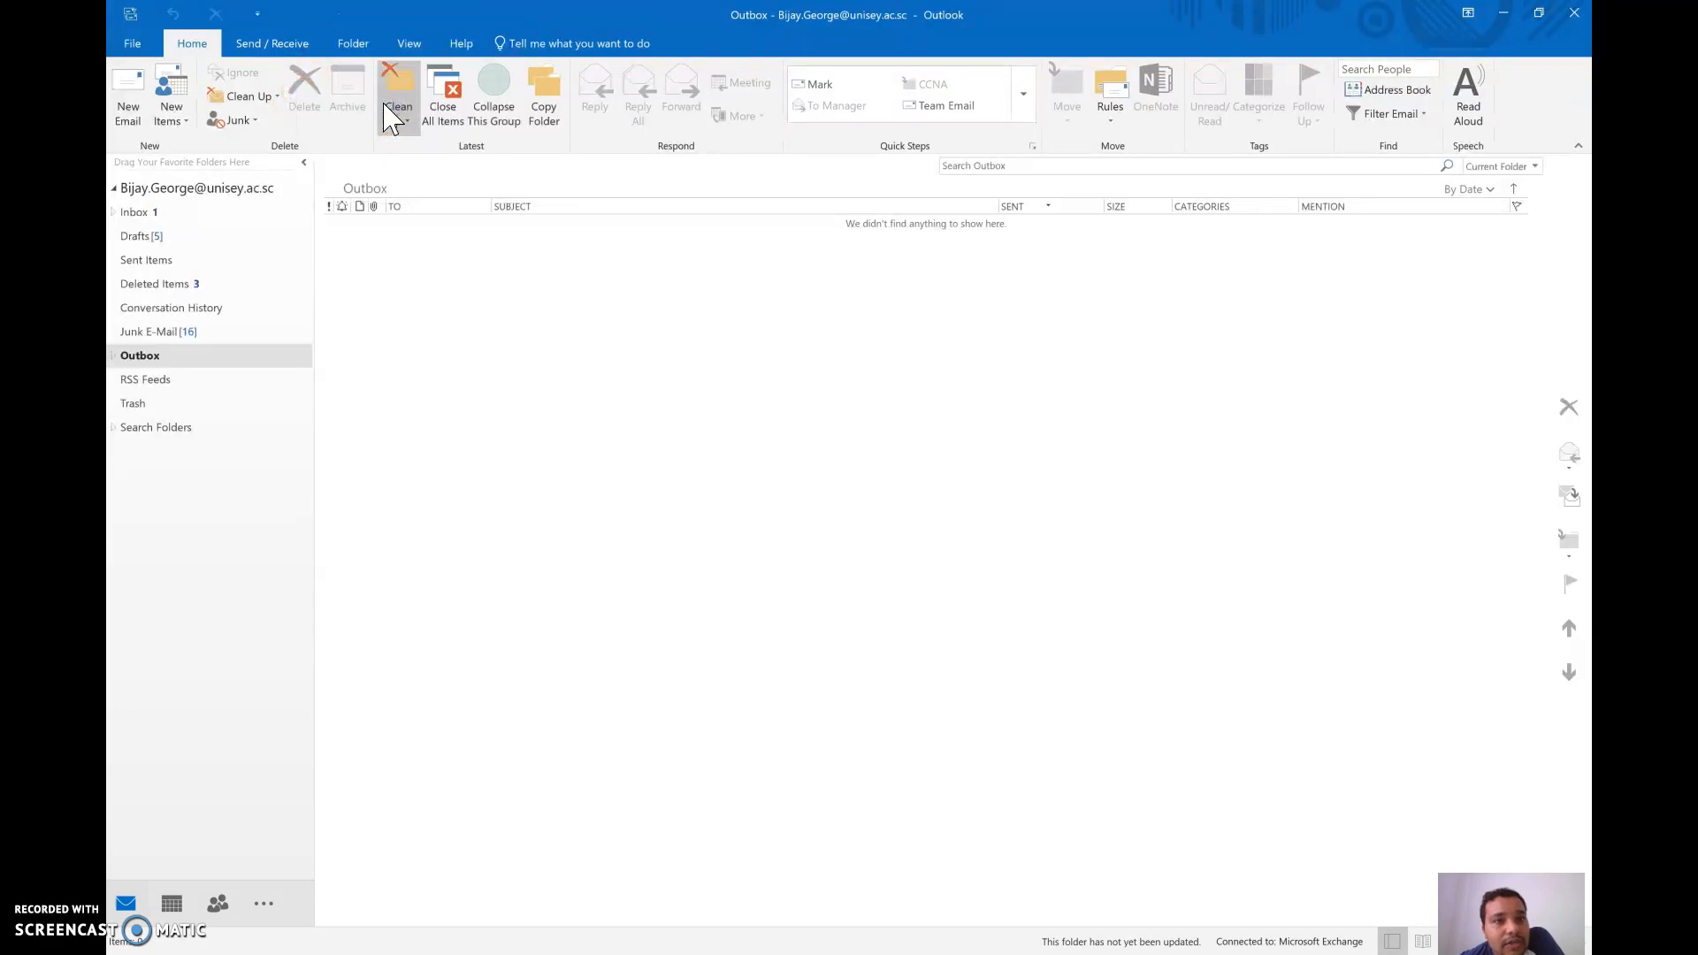
Add the Clean Up and Close All Items commands from the Latest group to the Quick Access Toolbar.
{"action": "left_click", "coordinate": [444, 113]}
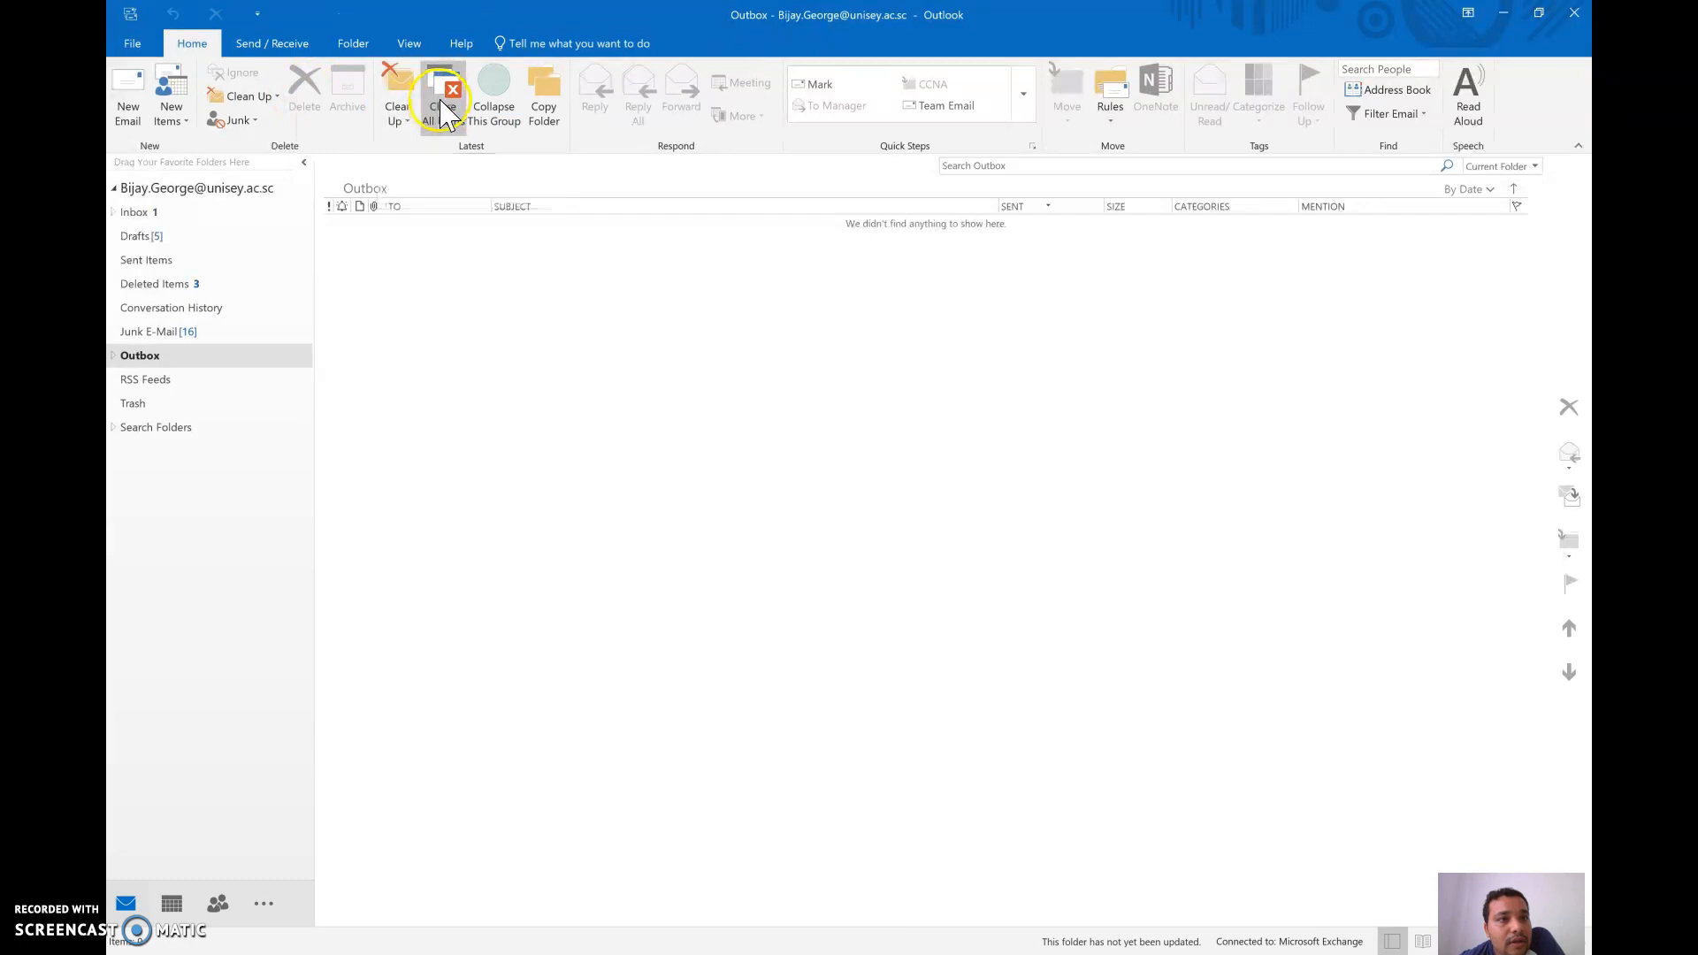
{"action": "right_click", "coordinate": [409, 119]}
{"action": "left_click", "coordinate": [428, 128]}
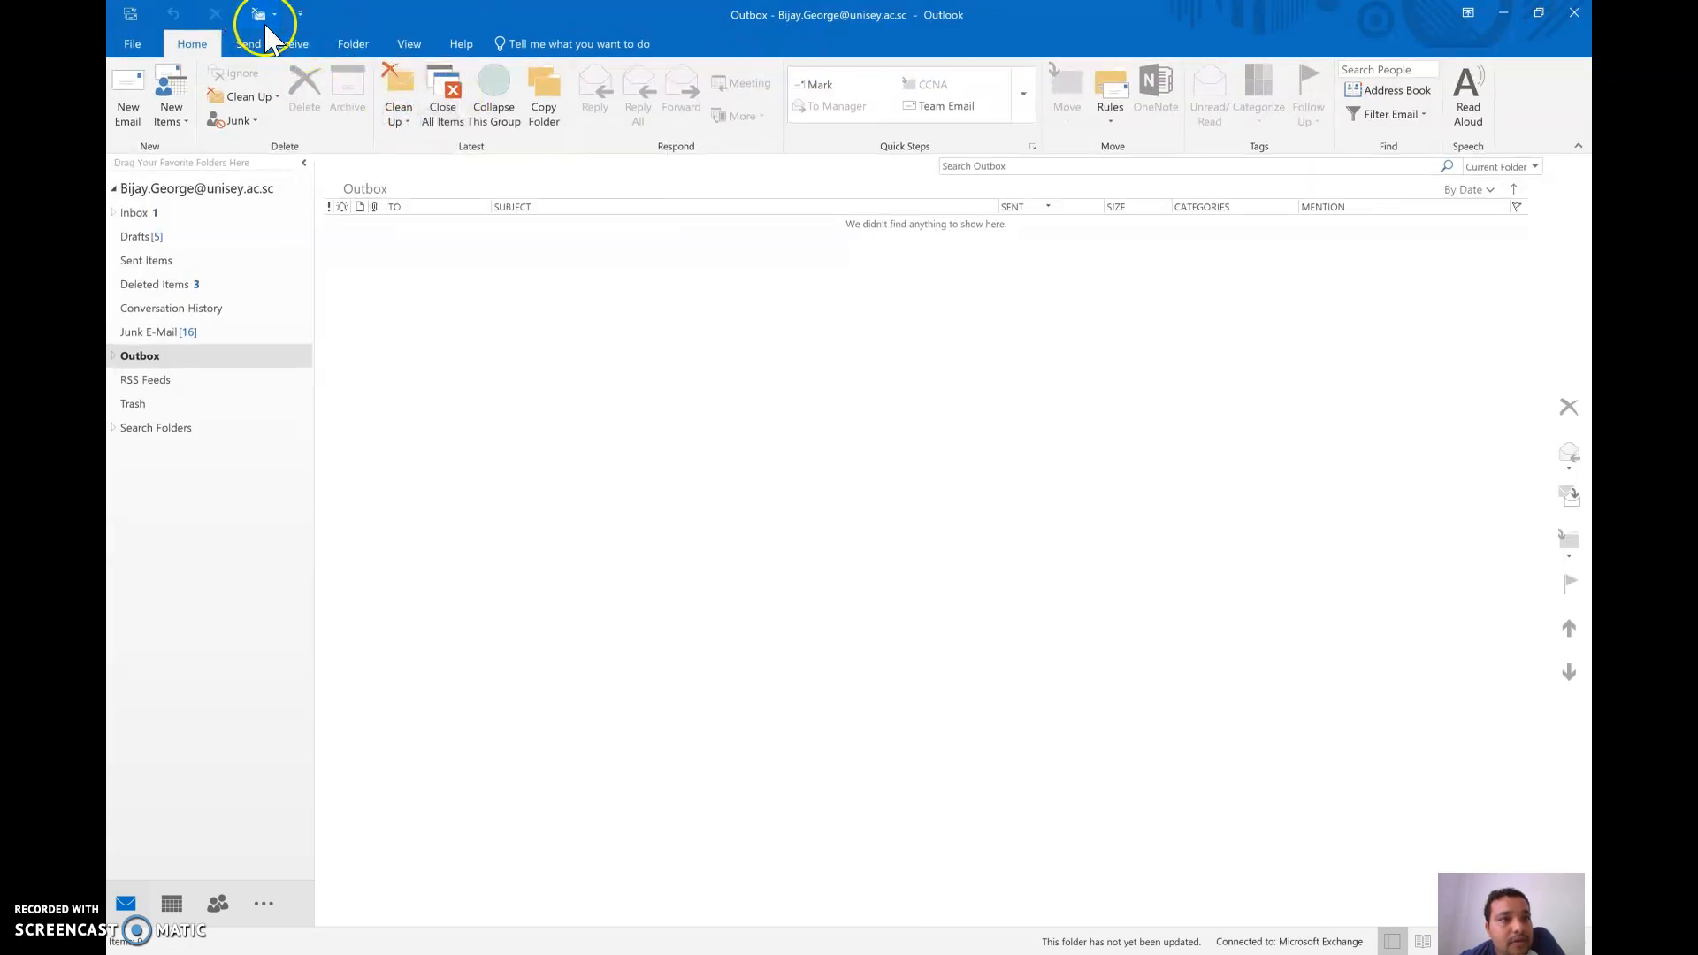
{"action": "left_click", "coordinate": [473, 129]}
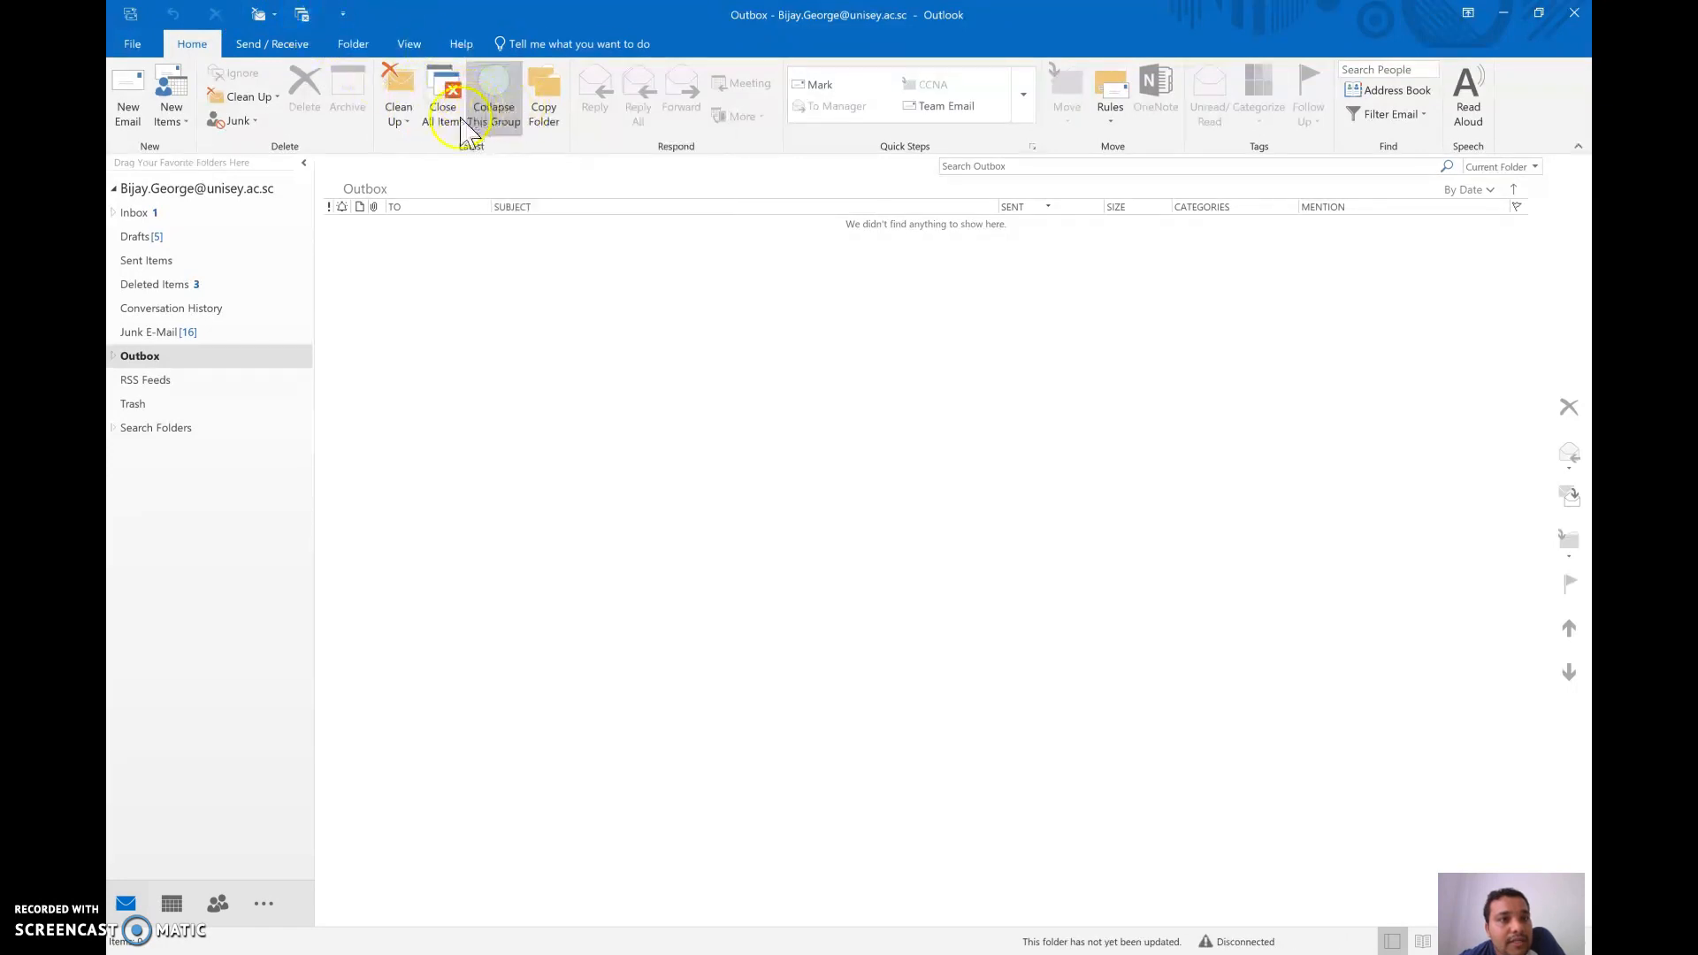
Add the whole Latest group to the Quick Access Toolbar and expand it there to view its commands.
{"action": "right_click", "coordinate": [517, 141]}
{"action": "left_click", "coordinate": [610, 151]}
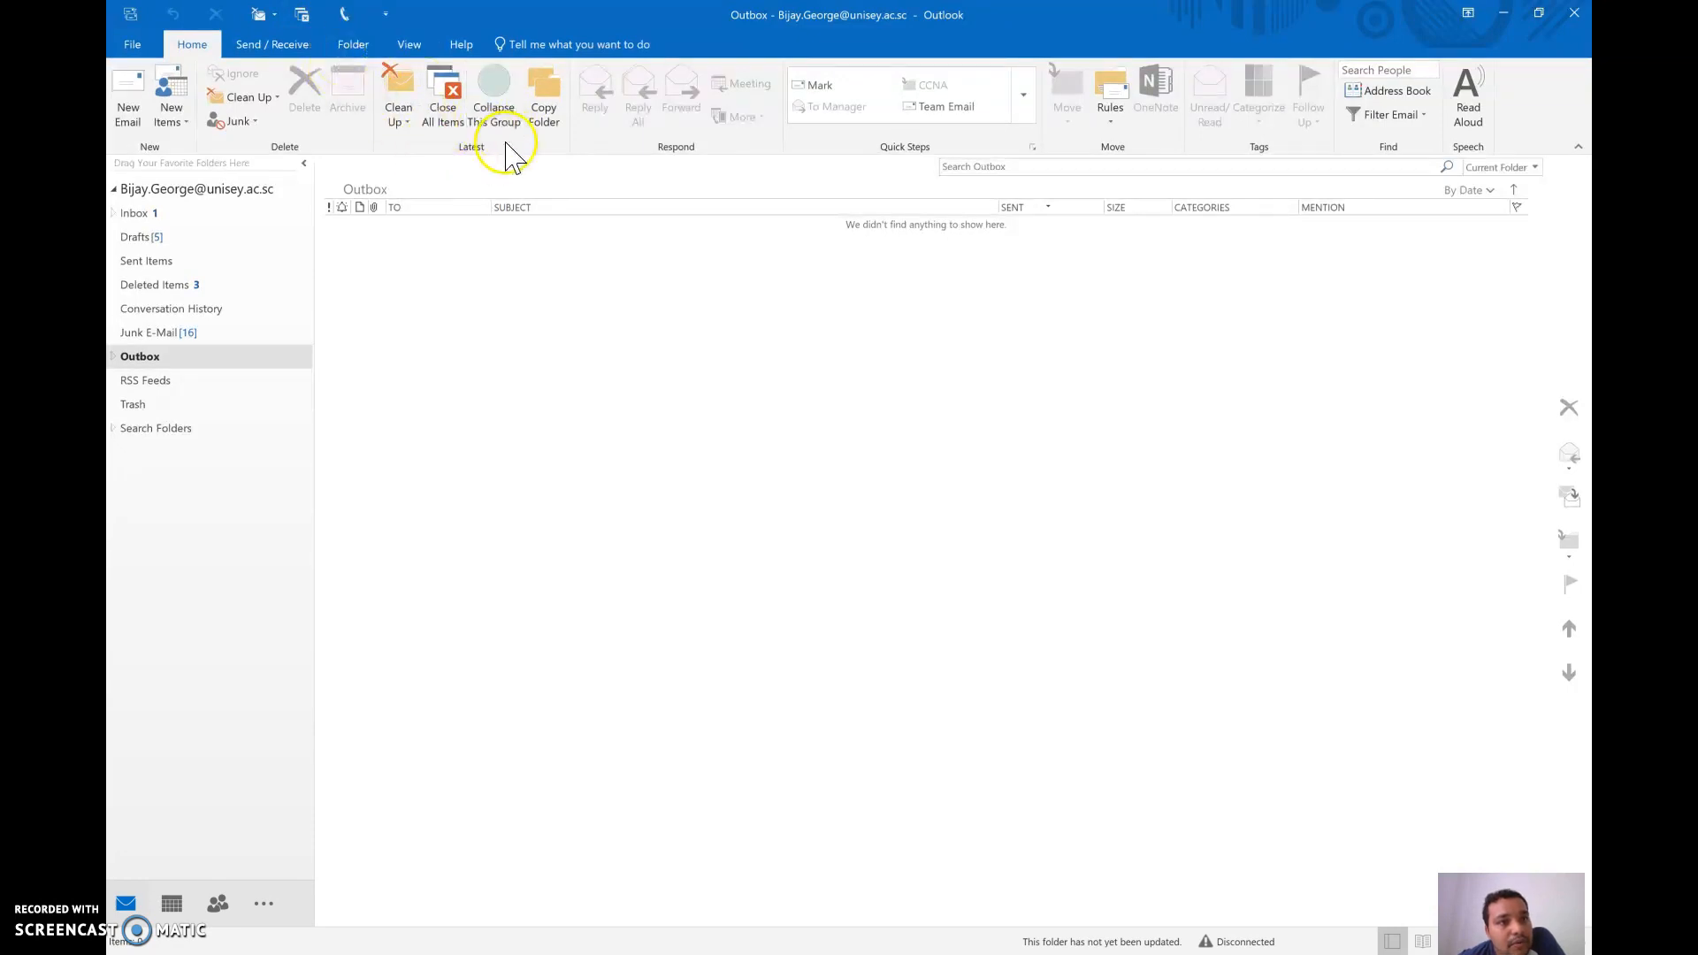
{"action": "right_click", "coordinate": [528, 147]}
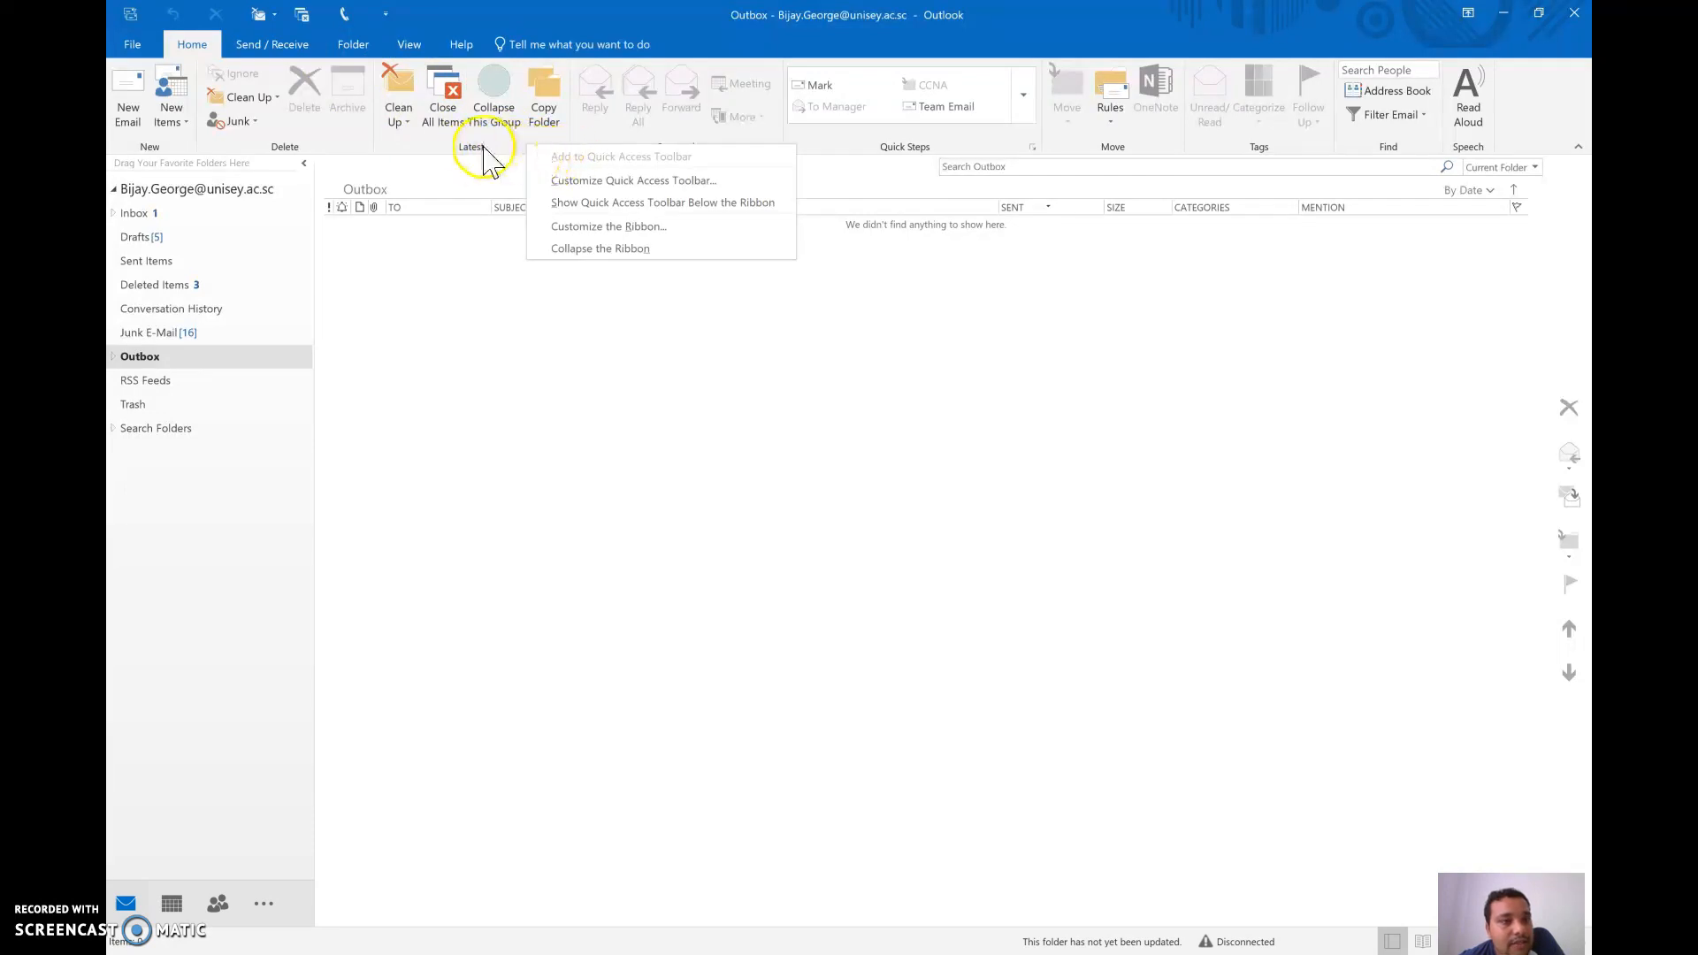
{"action": "left_click", "coordinate": [345, 16]}
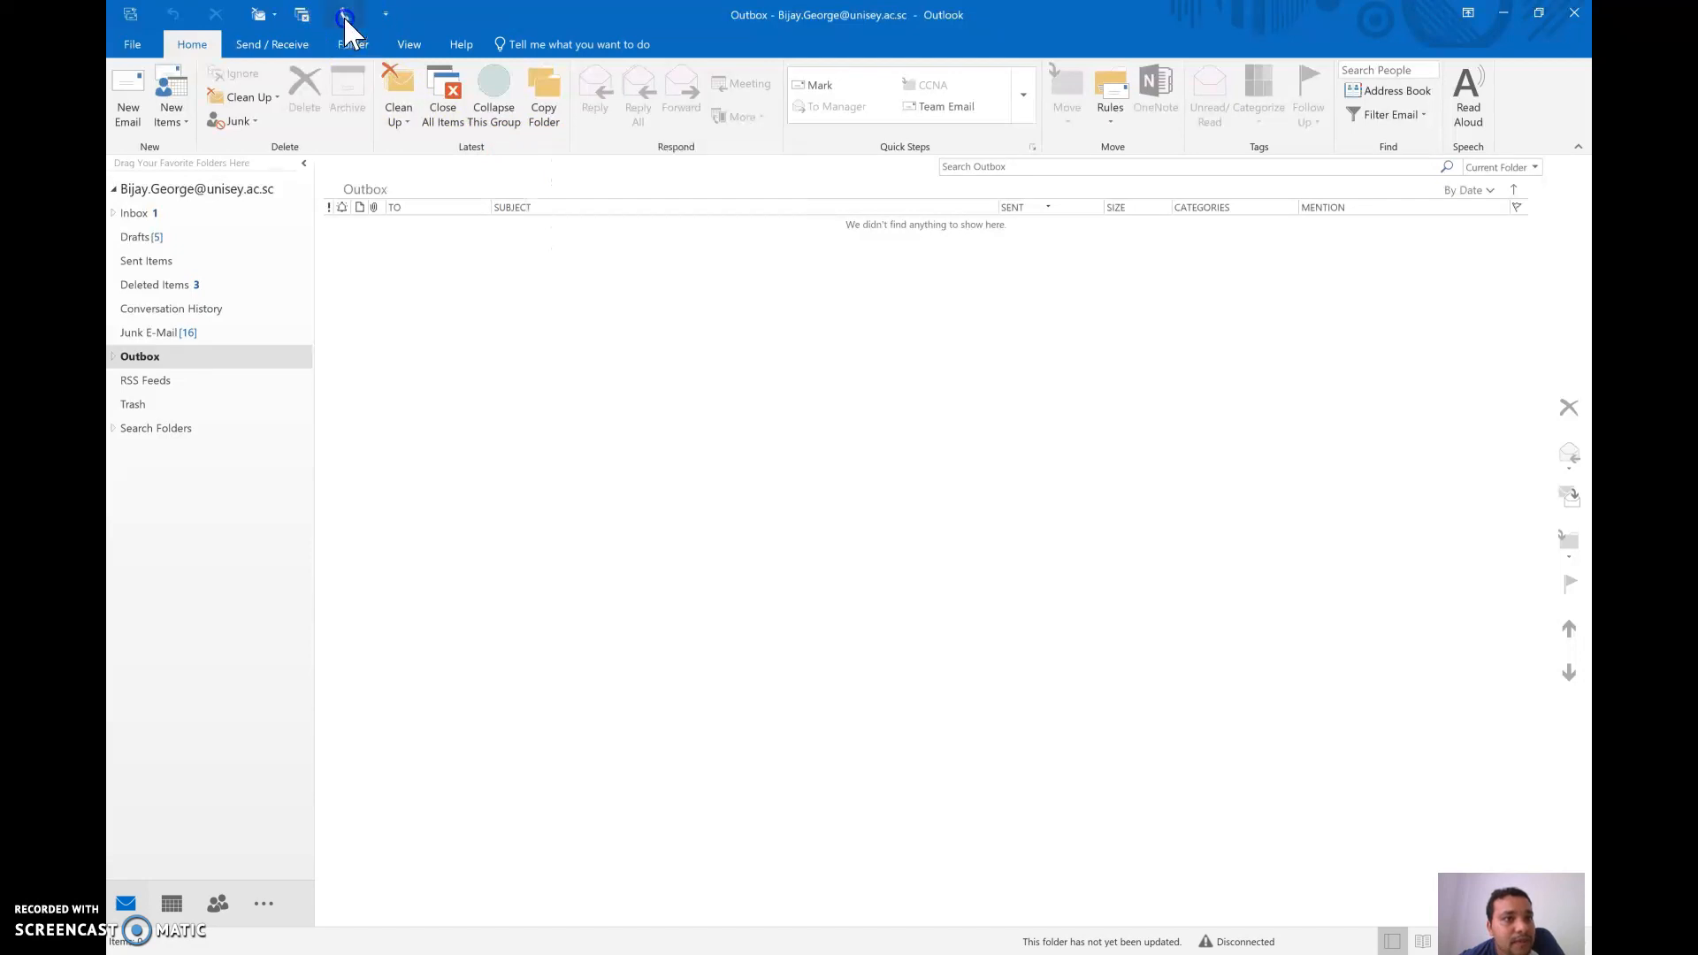
{"action": "left_click", "coordinate": [361, 91]}
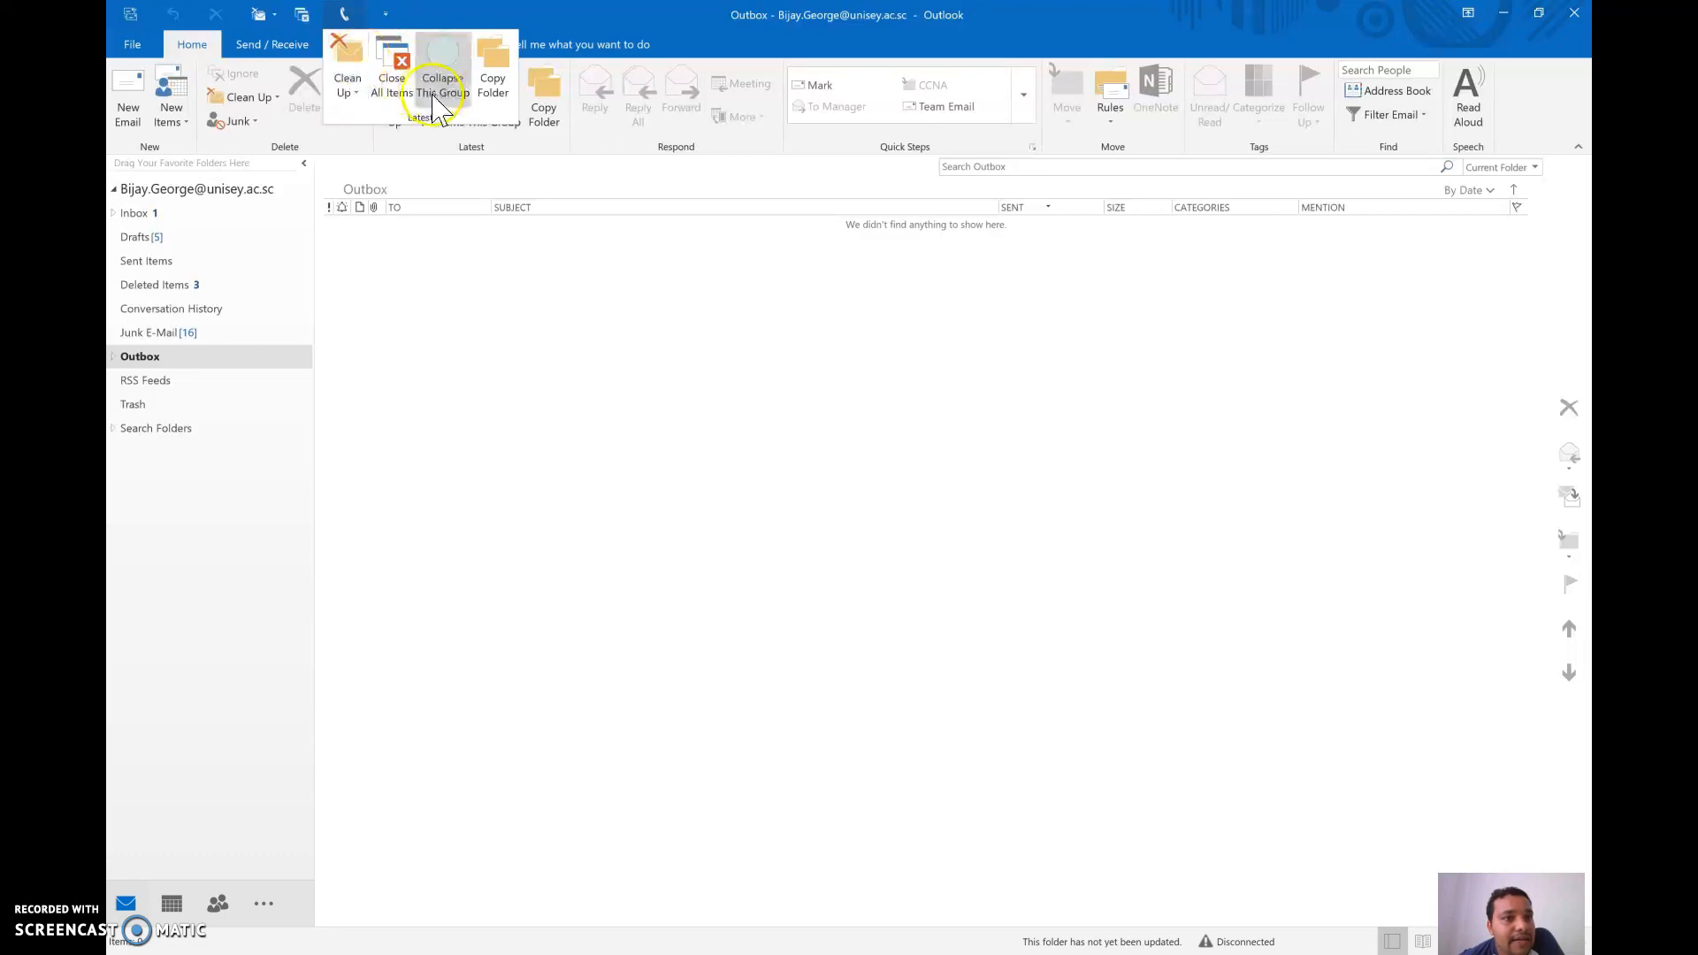
{"action": "left_click", "coordinate": [500, 18]}
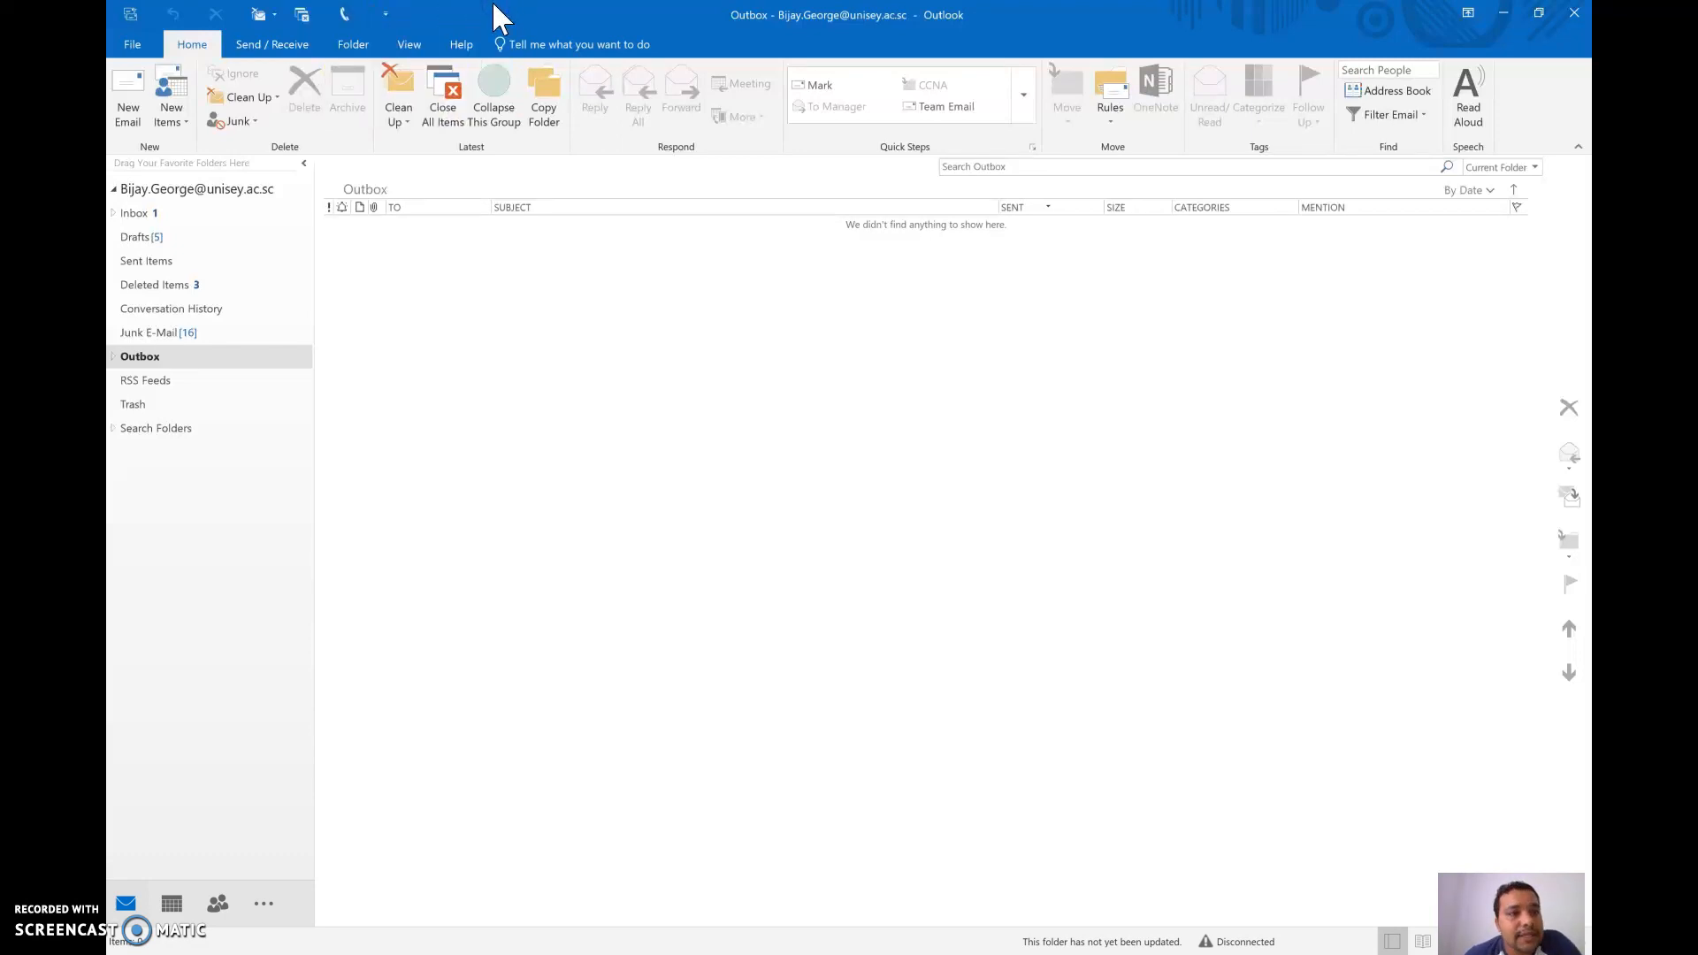
{"action": "left_click", "coordinate": [285, 92]}
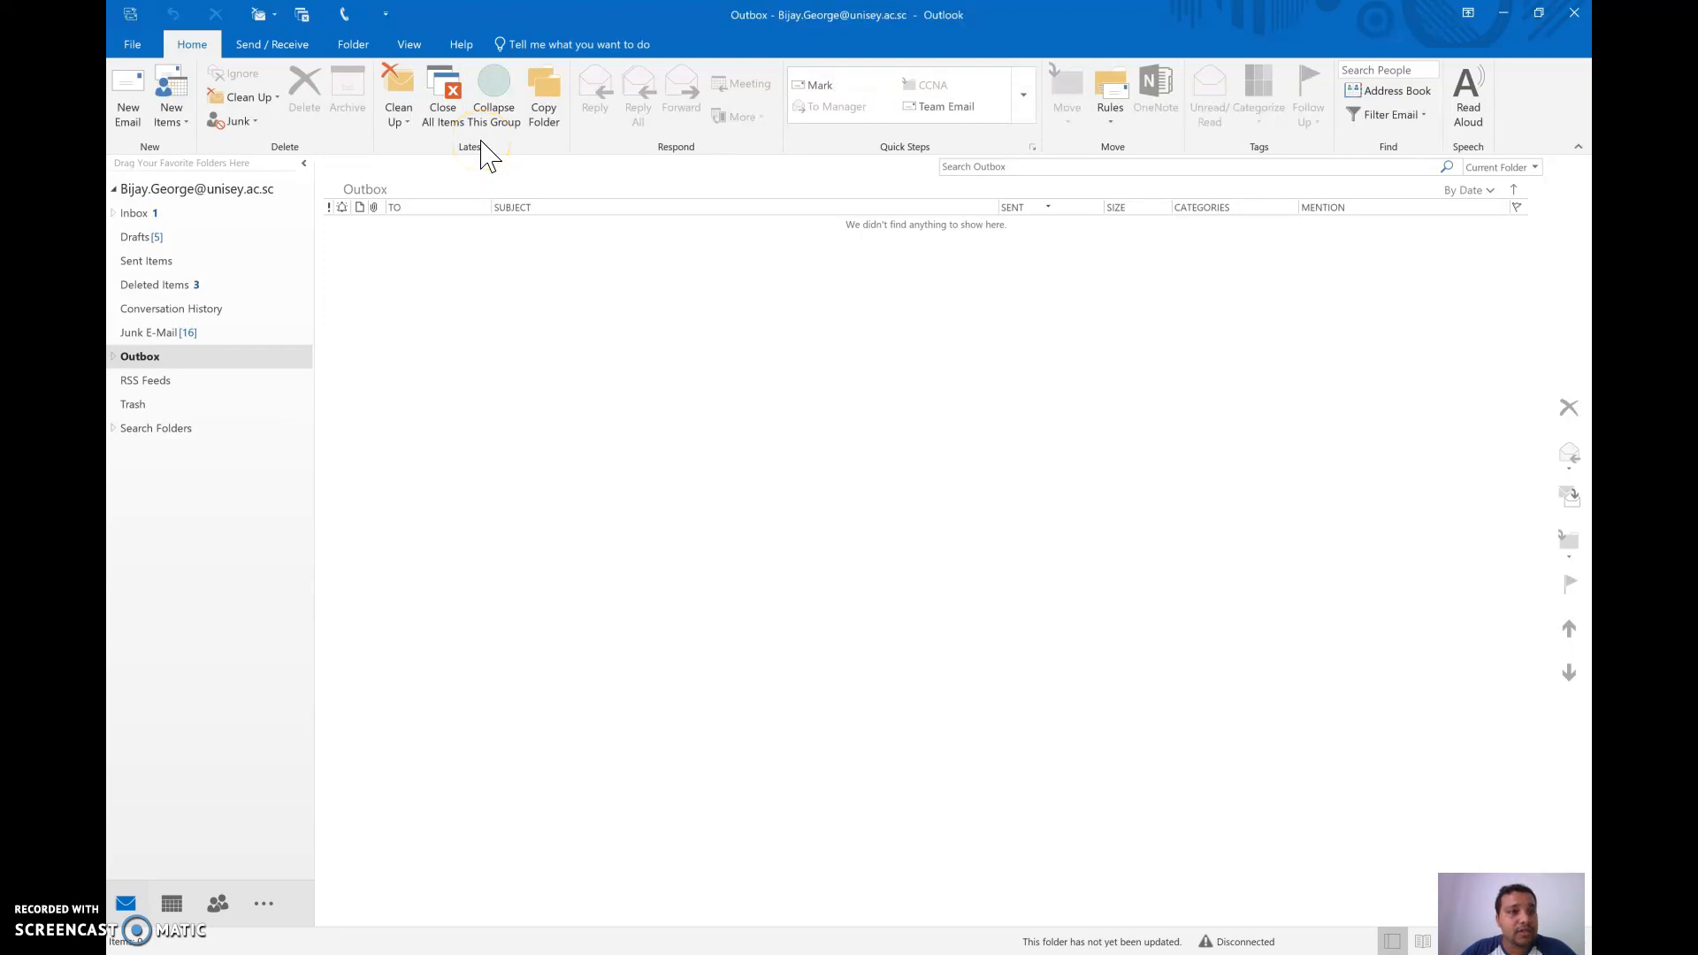
{"action": "left_click", "coordinate": [498, 93]}
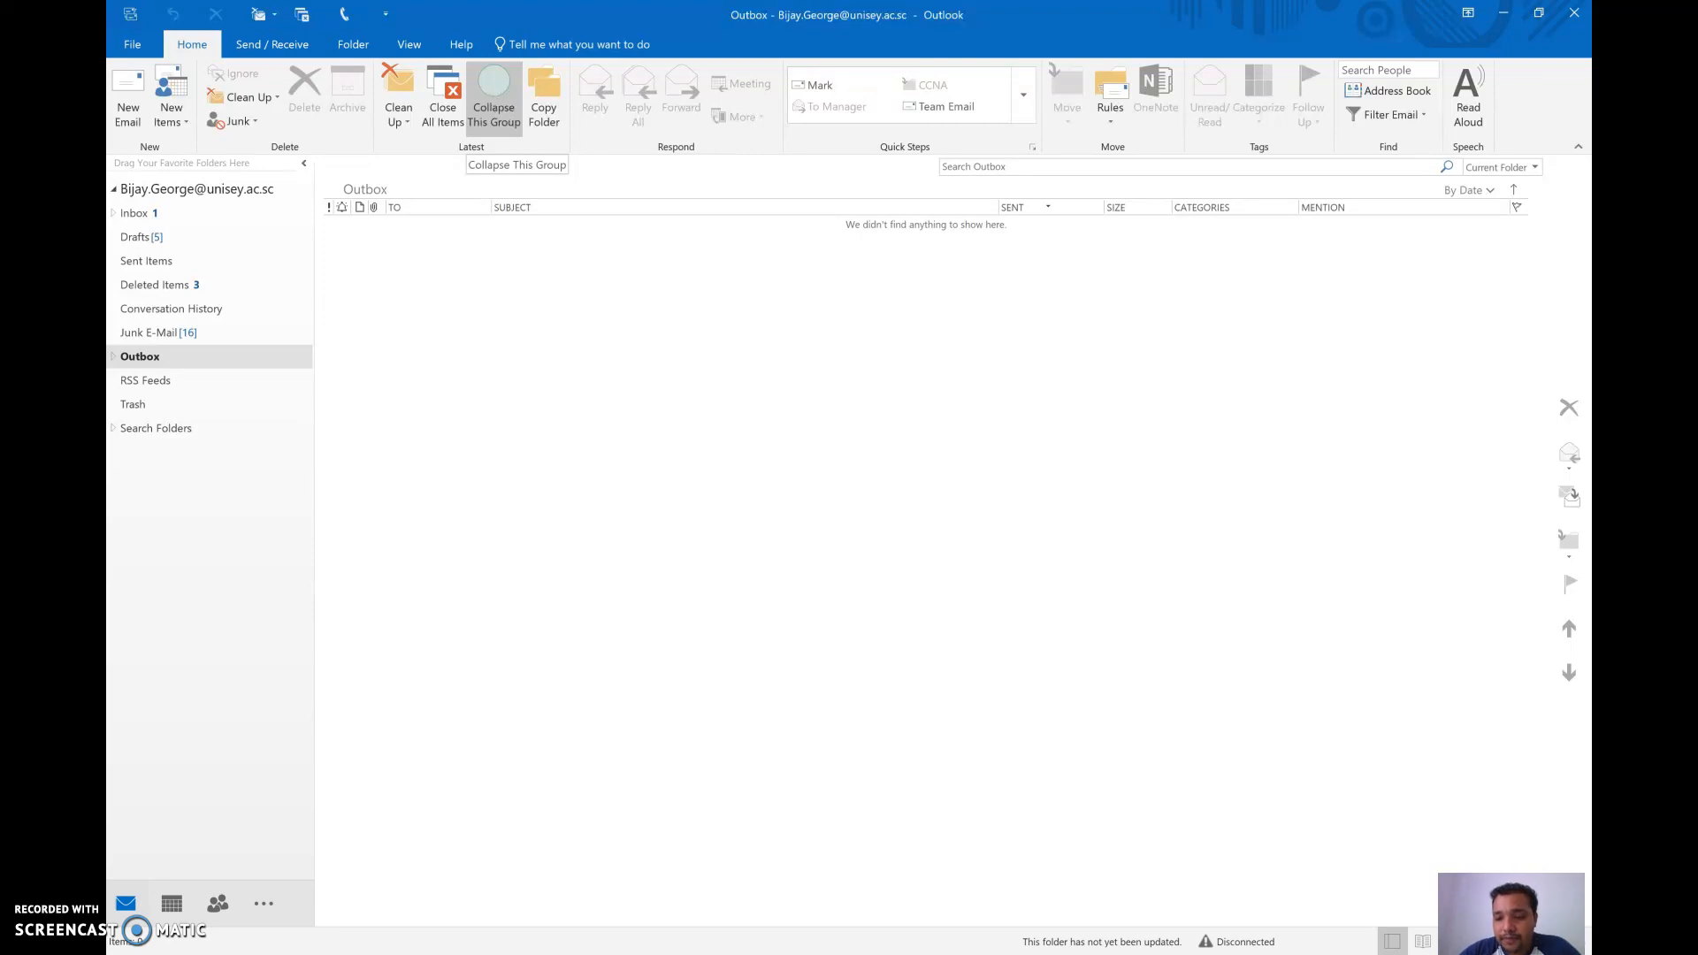
Switch to the Windows Ink Sketchpad and clear all existing ink from the canvas.
{"action": "key", "text": "super+w"}
{"action": "left_click", "coordinate": [1425, 638]}
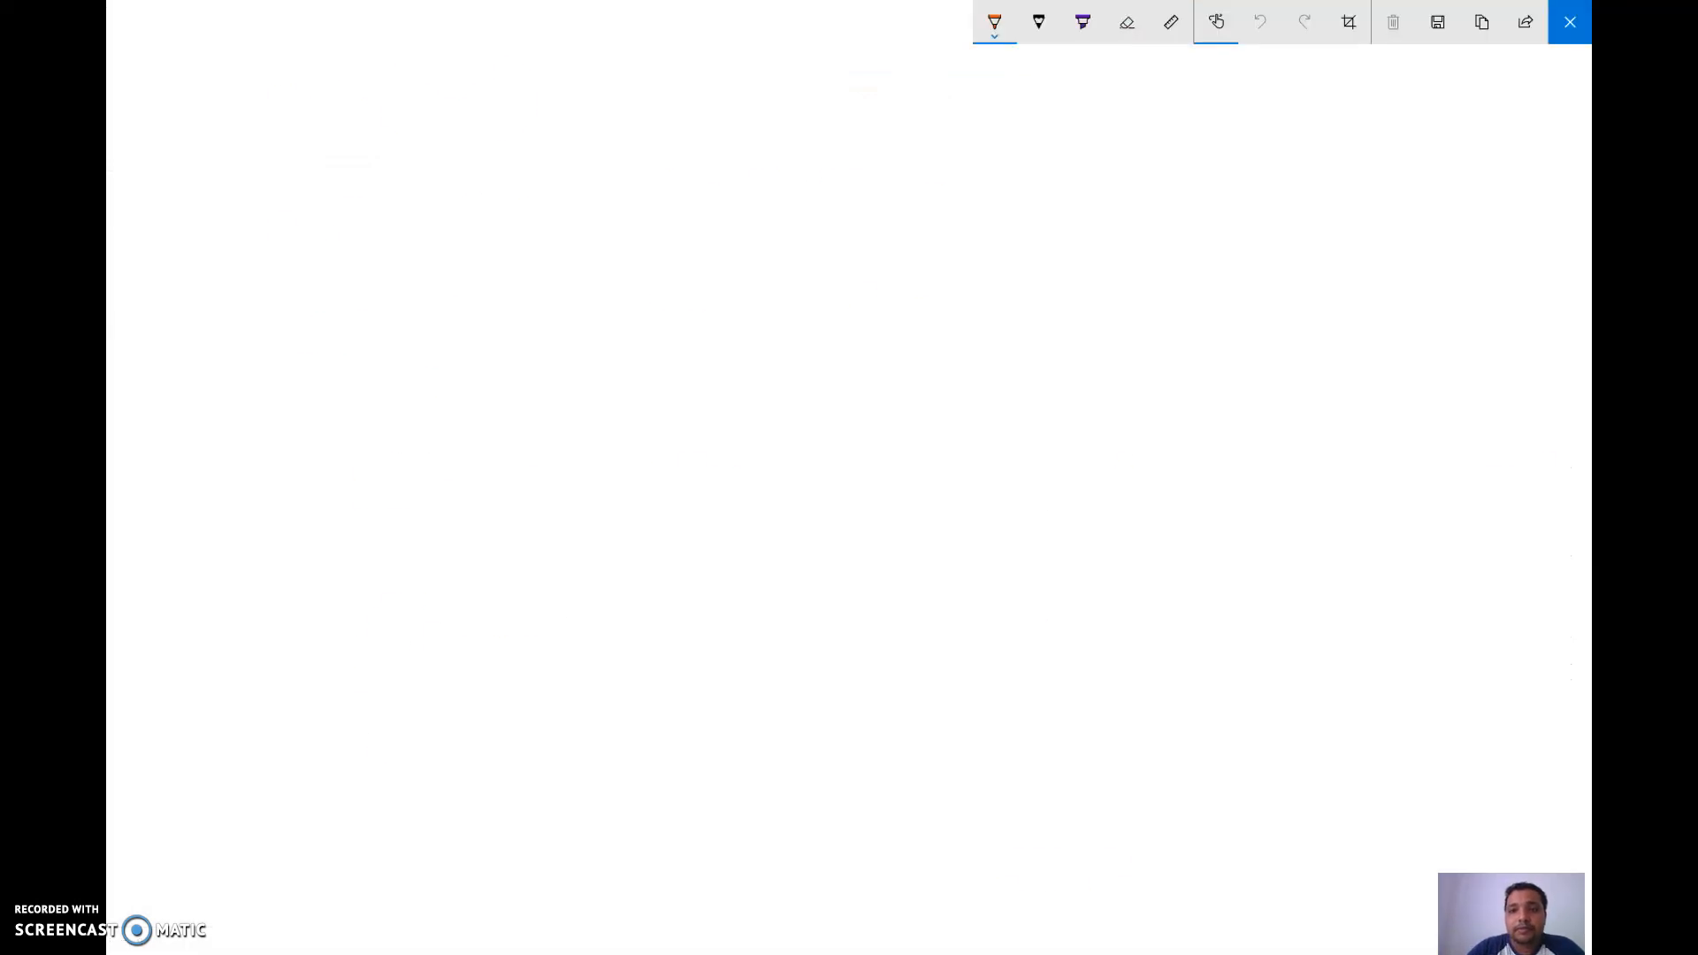
{"action": "left_click", "coordinate": [1127, 21]}
{"action": "left_click", "coordinate": [1132, 216]}
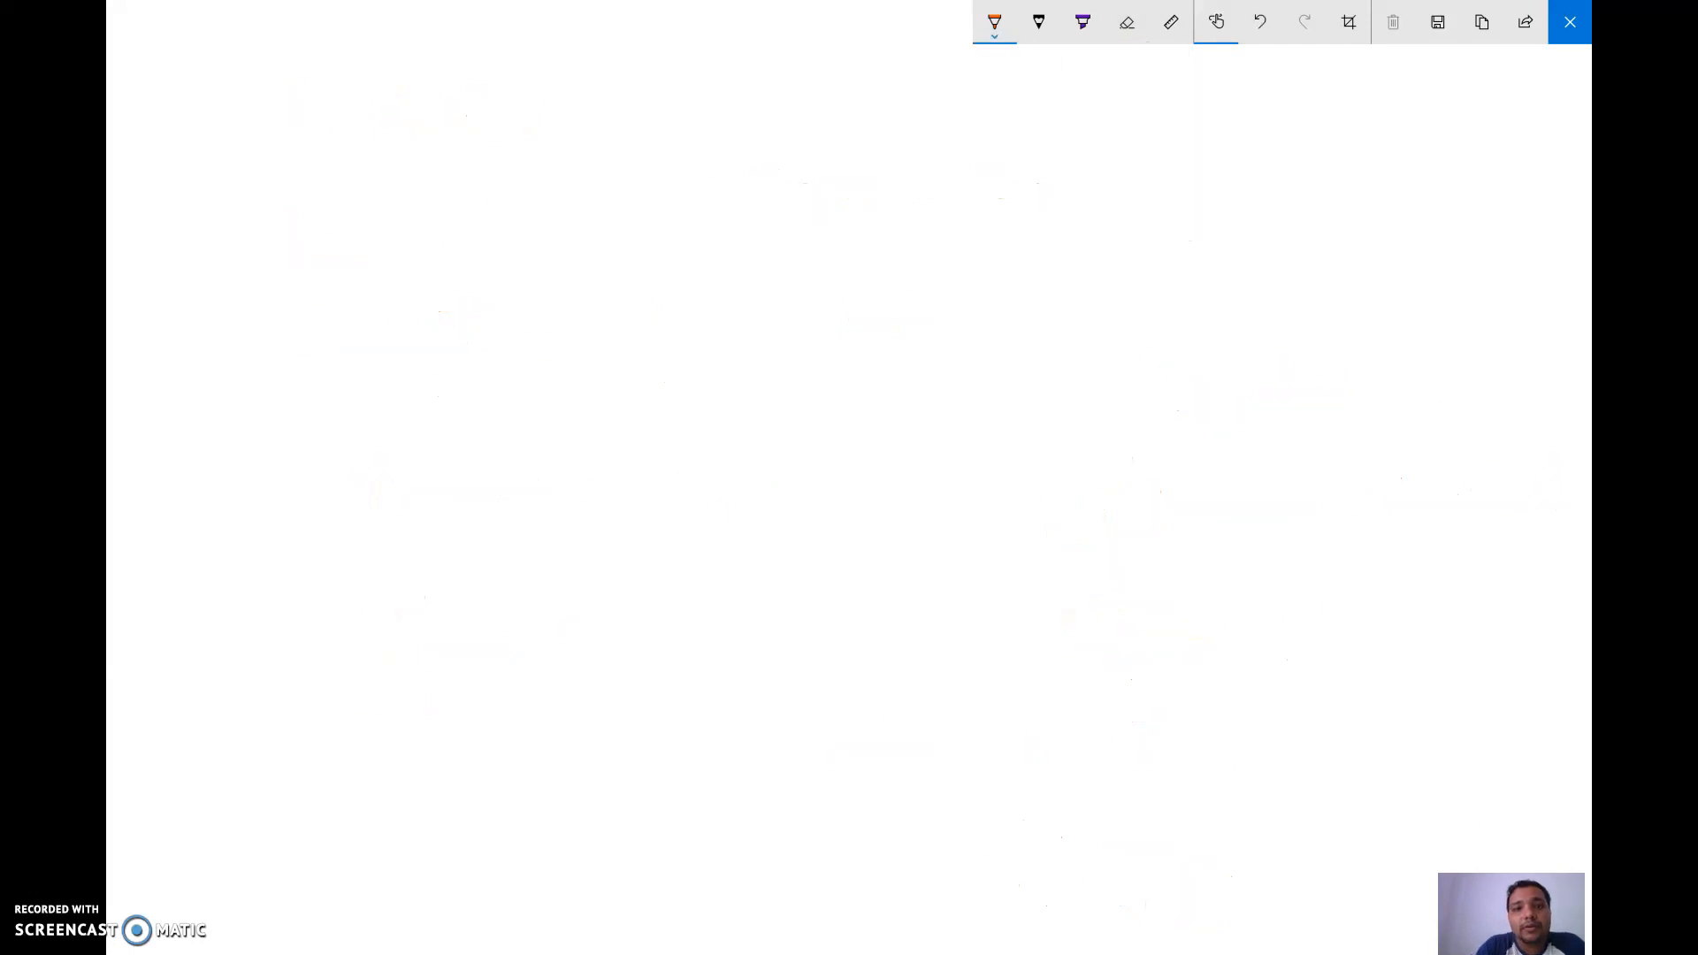
Handwrite the heading "New tab" in orange near the upper middle of the canvas.
{"action": "mouse_move", "coordinate": [809, 203]}
{"action": "left_mouse_down"}
{"action": "mouse_move", "coordinate": [844, 200]}
{"action": "mouse_move", "coordinate": [859, 147]}
{"action": "mouse_move", "coordinate": [889, 201]}
{"action": "mouse_move", "coordinate": [916, 168]}
{"action": "mouse_move", "coordinate": [938, 188]}
{"action": "mouse_move", "coordinate": [947, 163]}
{"action": "left_mouse_up"}
{"action": "left_click_drag", "start_coordinate": [965, 164], "coordinate": [971, 177]}
{"action": "mouse_move", "coordinate": [985, 139]}
{"action": "left_mouse_down"}
{"action": "mouse_move", "coordinate": [984, 176]}
{"action": "mouse_move", "coordinate": [1005, 161]}
{"action": "left_mouse_up"}
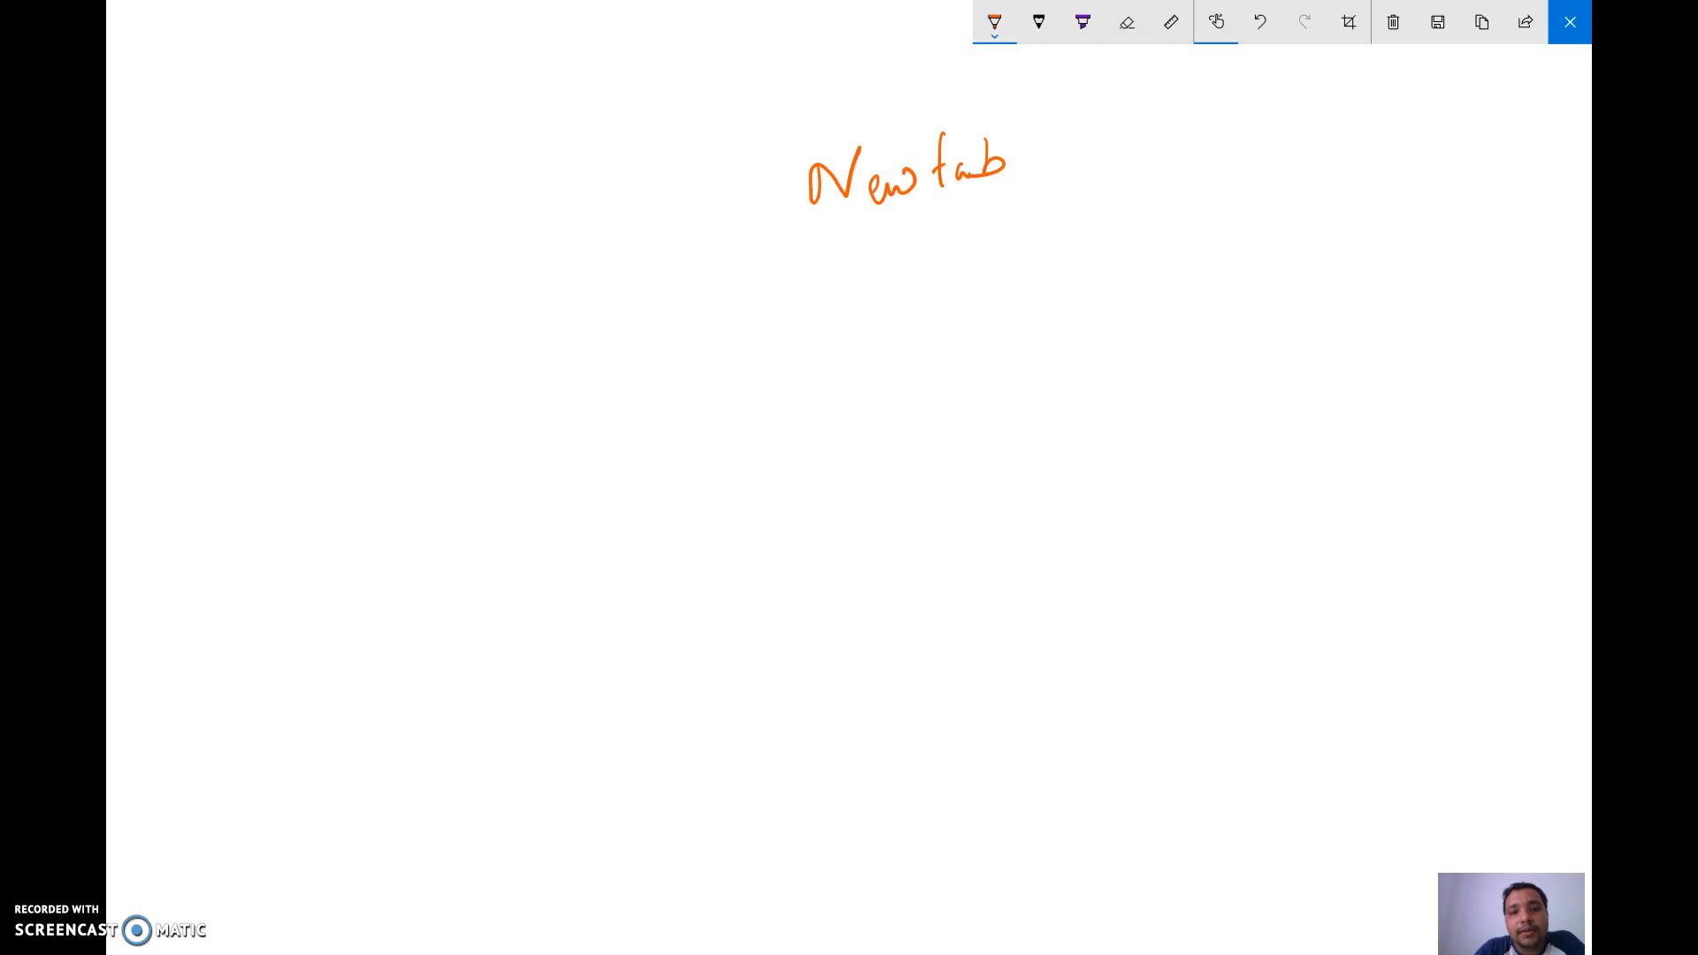
Draw a branching line beneath the "New tab" heading, with a downward arrow from its lower end to the handwritten word "HR".
{"action": "left_click_drag", "start_coordinate": [910, 218], "coordinate": [920, 260]}
{"action": "left_click_drag", "start_coordinate": [794, 283], "coordinate": [1077, 206]}
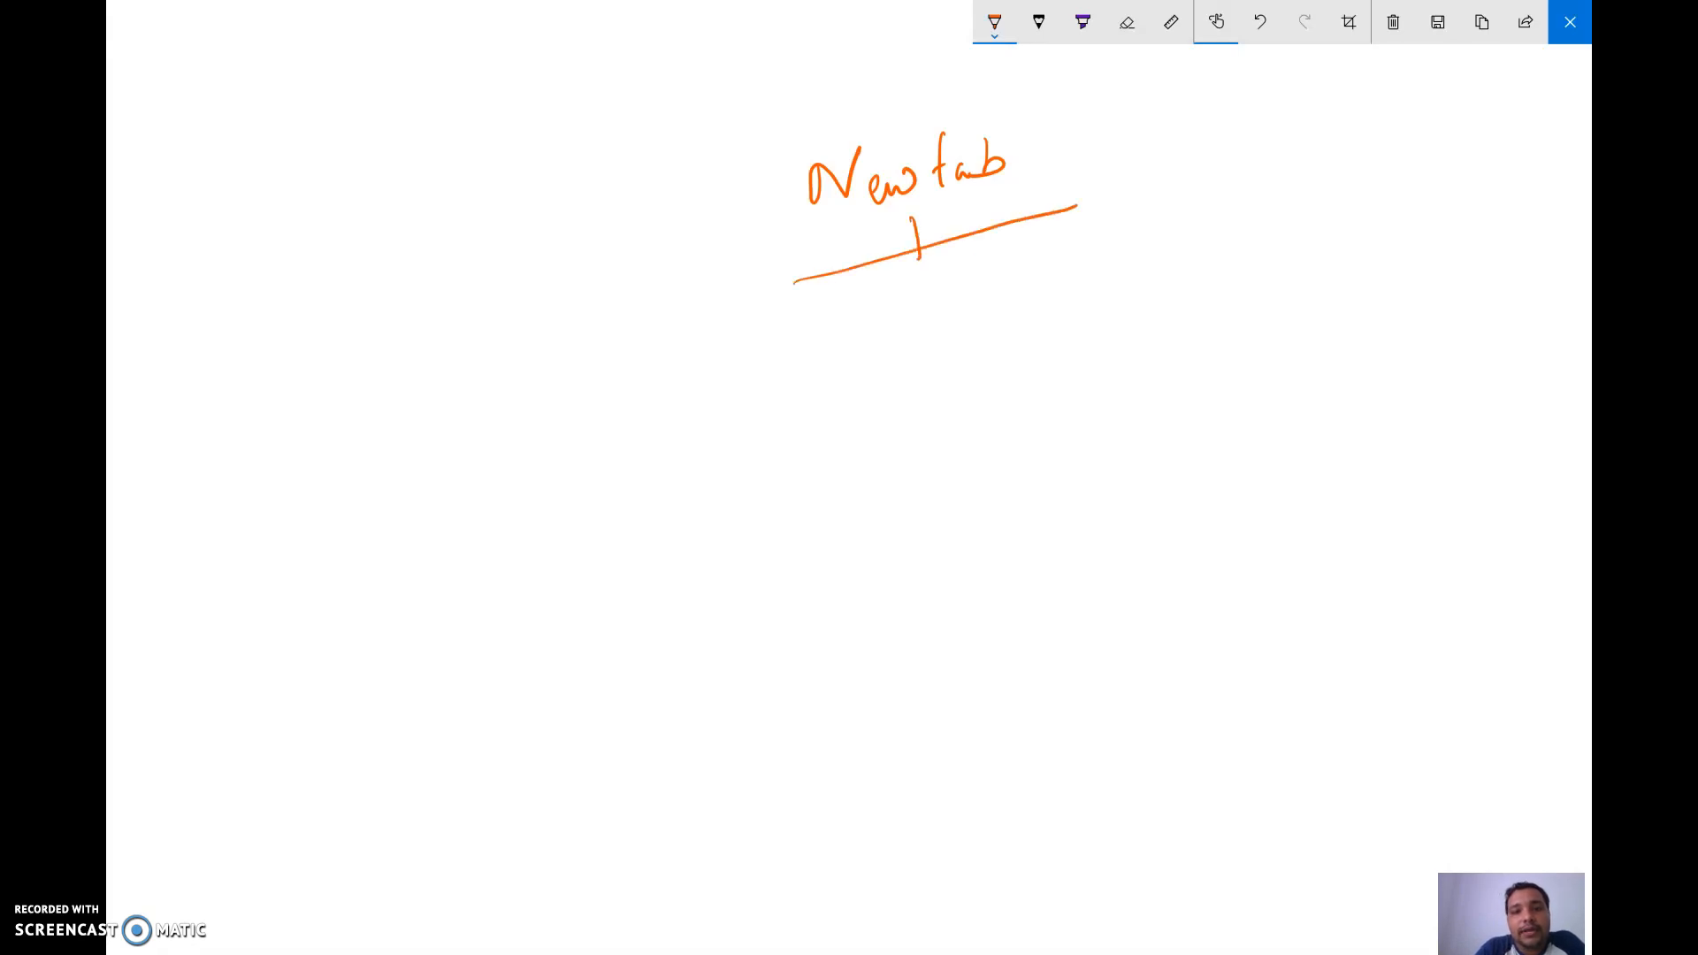
{"action": "mouse_move", "coordinate": [792, 281]}
{"action": "left_mouse_down"}
{"action": "mouse_move", "coordinate": [820, 357]}
{"action": "mouse_move", "coordinate": [836, 332]}
{"action": "left_mouse_up"}
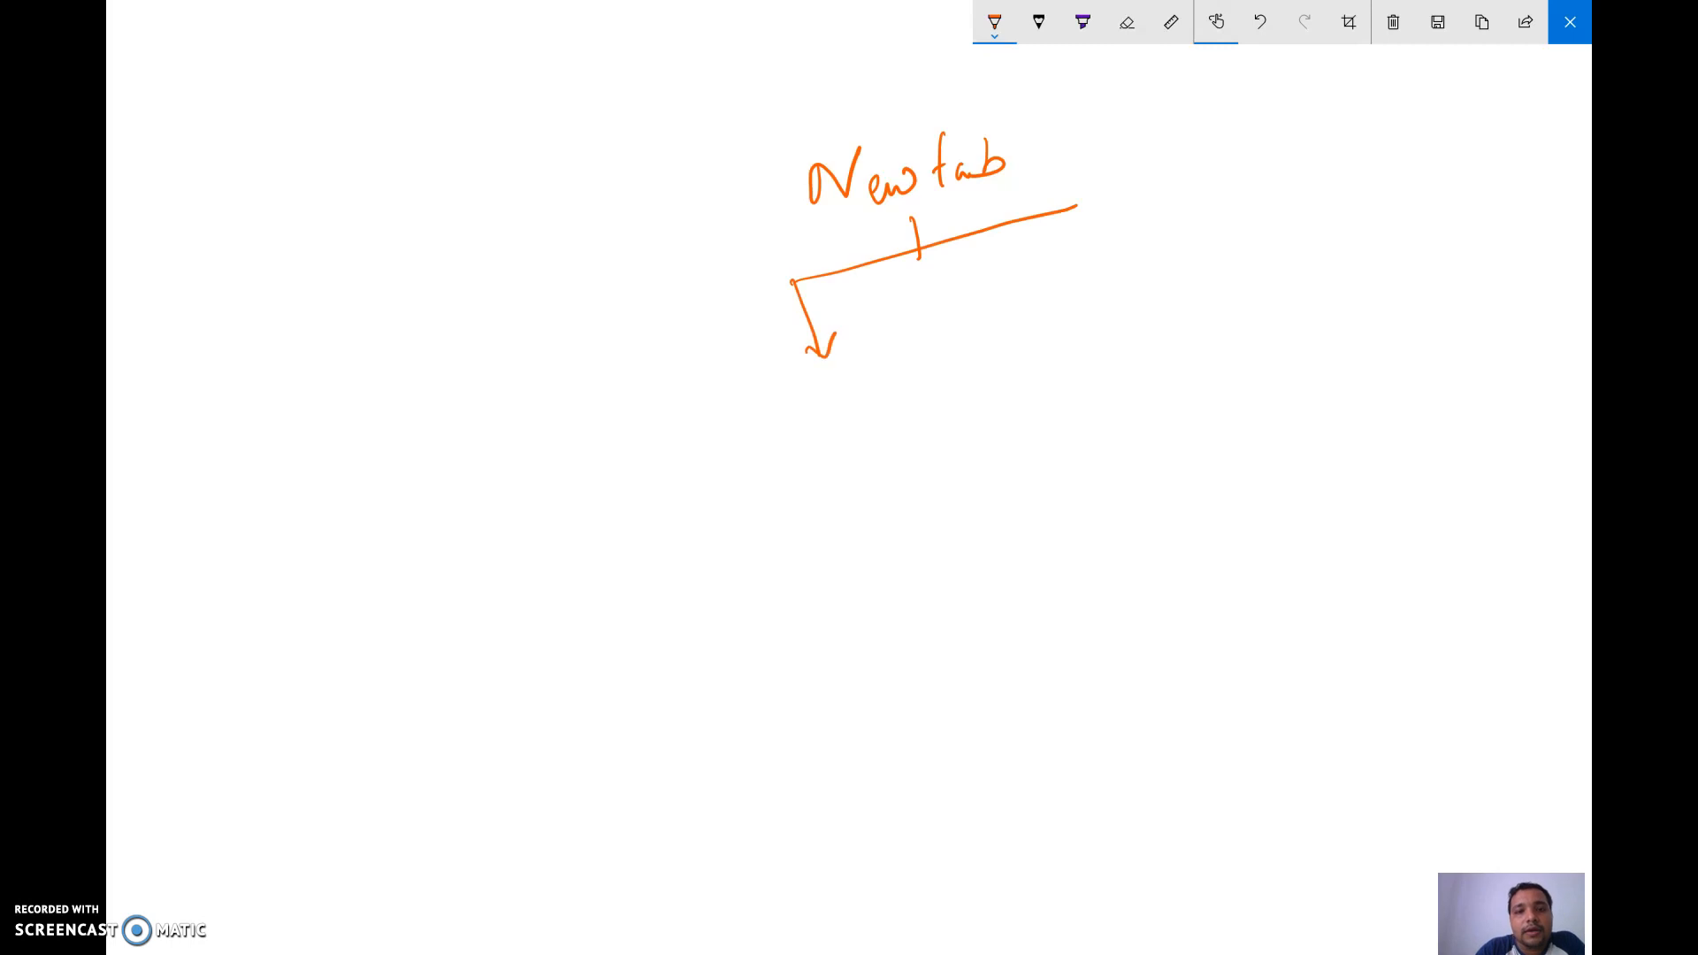
{"action": "mouse_move", "coordinate": [776, 405]}
{"action": "left_mouse_down"}
{"action": "mouse_move", "coordinate": [785, 447]}
{"action": "mouse_move", "coordinate": [809, 414]}
{"action": "left_mouse_up"}
{"action": "mouse_move", "coordinate": [824, 400]}
{"action": "left_mouse_down"}
{"action": "mouse_move", "coordinate": [825, 433]}
{"action": "mouse_move", "coordinate": [856, 426]}
{"action": "left_mouse_up"}
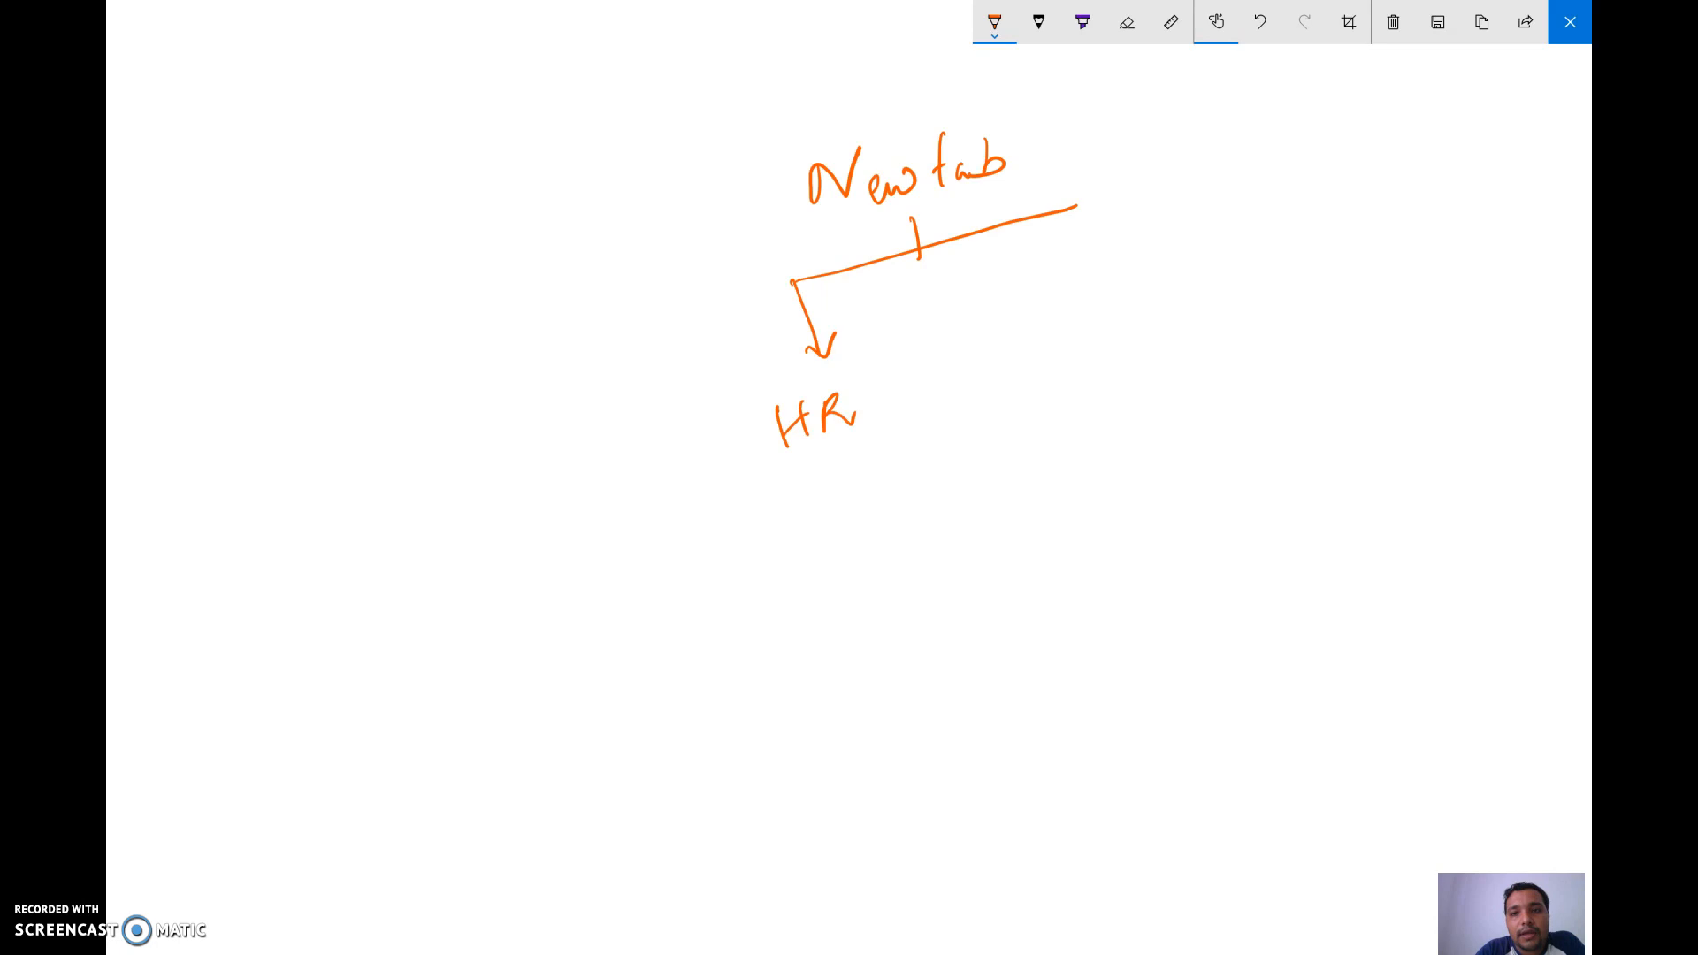
Draw a downward arrow from the other end of the branch line and handwrite "Admin" beneath it.
{"action": "left_click_drag", "start_coordinate": [1073, 208], "coordinate": [1101, 263]}
{"action": "mouse_move", "coordinate": [1077, 250]}
{"action": "left_mouse_down"}
{"action": "mouse_move", "coordinate": [1101, 262]}
{"action": "mouse_move", "coordinate": [1066, 351]}
{"action": "left_mouse_up"}
{"action": "mouse_move", "coordinate": [1069, 307]}
{"action": "left_mouse_down"}
{"action": "mouse_move", "coordinate": [1088, 346]}
{"action": "mouse_move", "coordinate": [1085, 331]}
{"action": "left_mouse_up"}
{"action": "left_click_drag", "start_coordinate": [1100, 318], "coordinate": [1107, 338]}
{"action": "mouse_move", "coordinate": [1111, 294]}
{"action": "left_mouse_down"}
{"action": "mouse_move", "coordinate": [1115, 336]}
{"action": "mouse_move", "coordinate": [1155, 292]}
{"action": "left_mouse_up"}
{"action": "left_click_drag", "start_coordinate": [1158, 314], "coordinate": [1173, 312]}
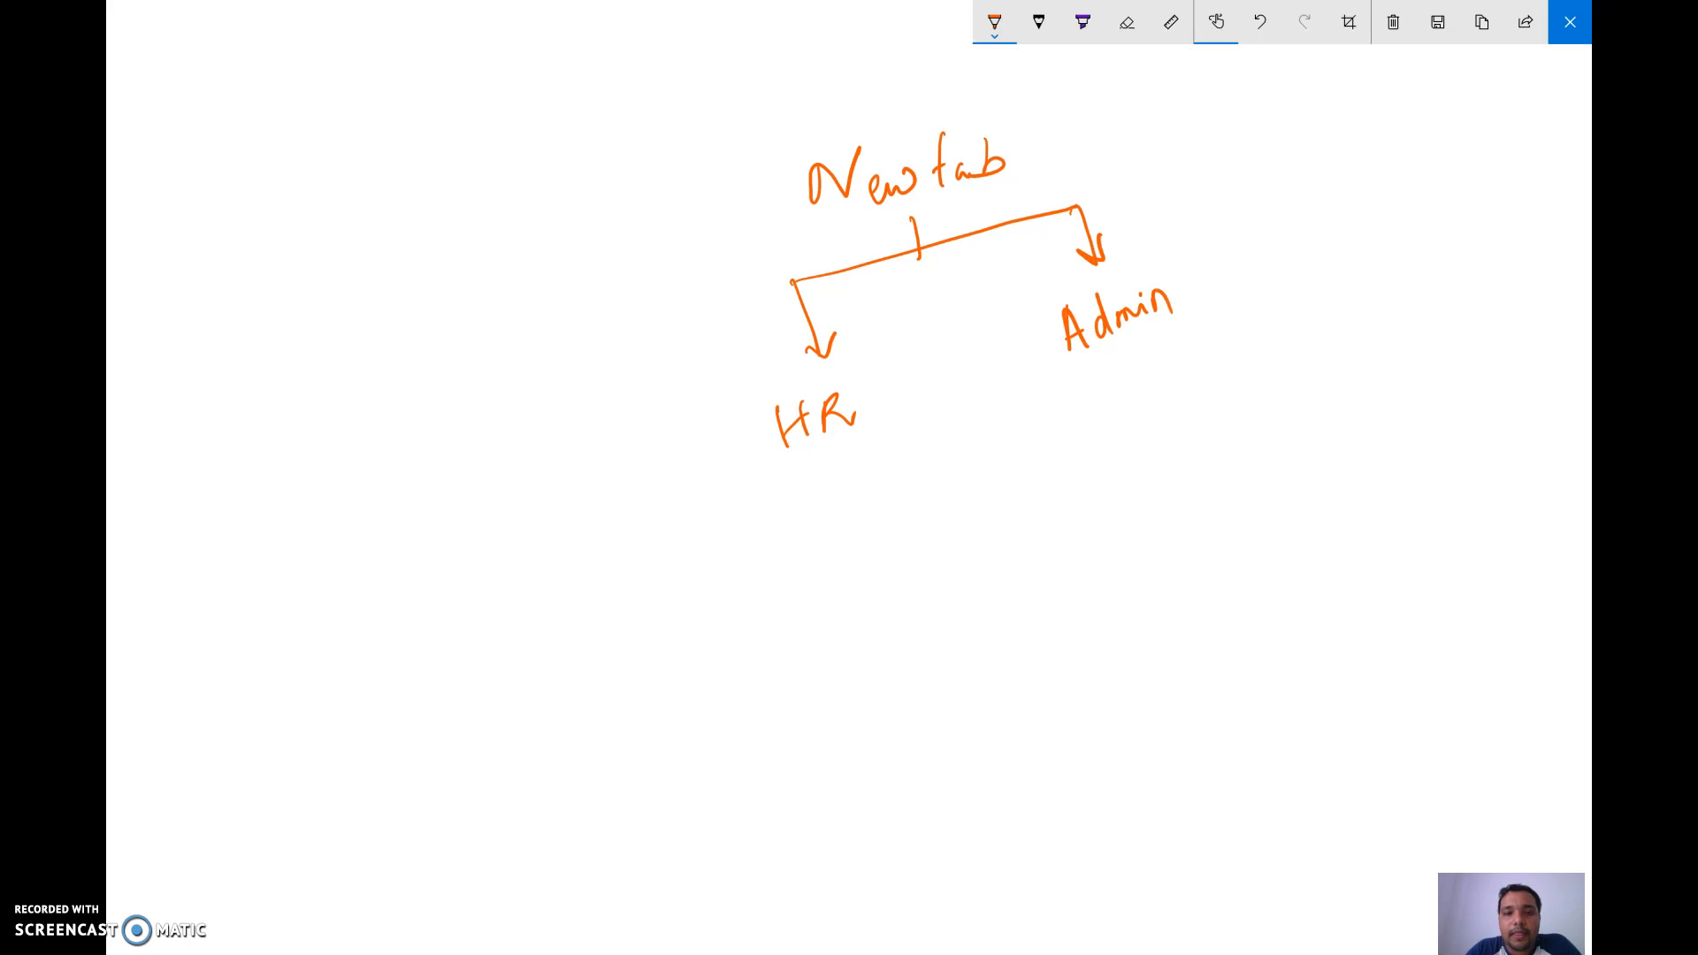
Draw an arrow below "HR" and handwrite "New Email" followed by a plus sign and dots.
{"action": "left_click_drag", "start_coordinate": [814, 466], "coordinate": [831, 528]}
{"action": "left_click_drag", "start_coordinate": [818, 517], "coordinate": [847, 518]}
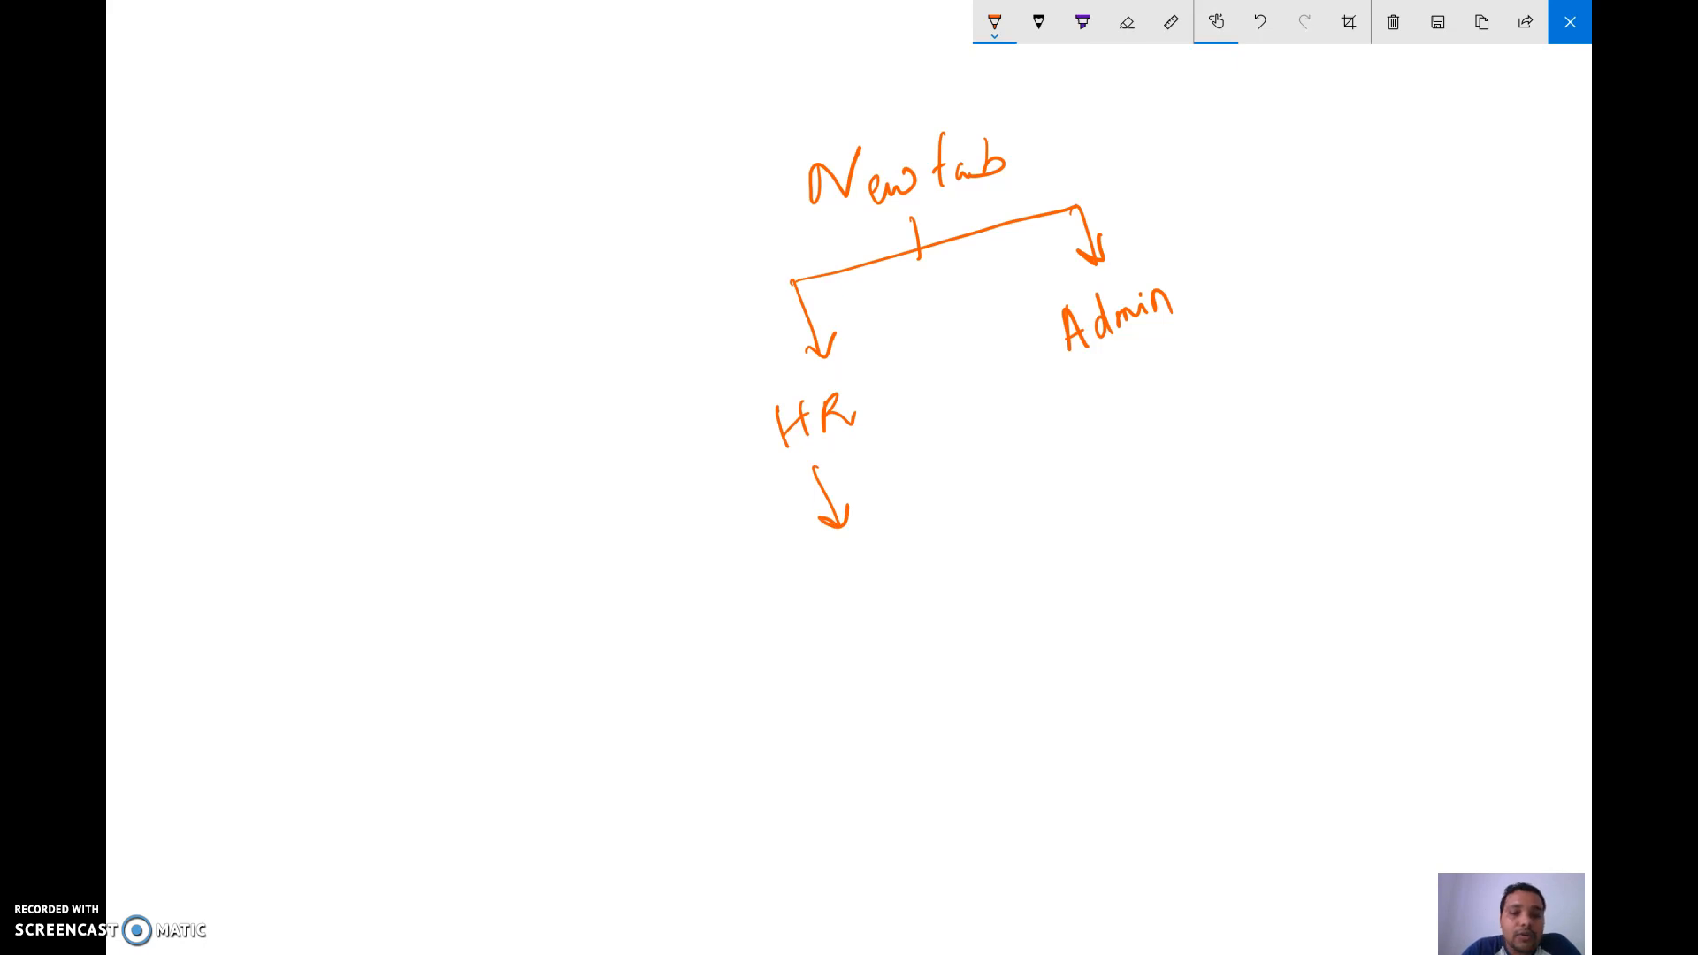
{"action": "mouse_move", "coordinate": [811, 594]}
{"action": "left_mouse_down"}
{"action": "mouse_move", "coordinate": [823, 605]}
{"action": "mouse_move", "coordinate": [900, 555]}
{"action": "mouse_move", "coordinate": [967, 487]}
{"action": "left_mouse_up"}
{"action": "left_click_drag", "start_coordinate": [900, 598], "coordinate": [914, 612]}
{"action": "left_click", "coordinate": [939, 589]}
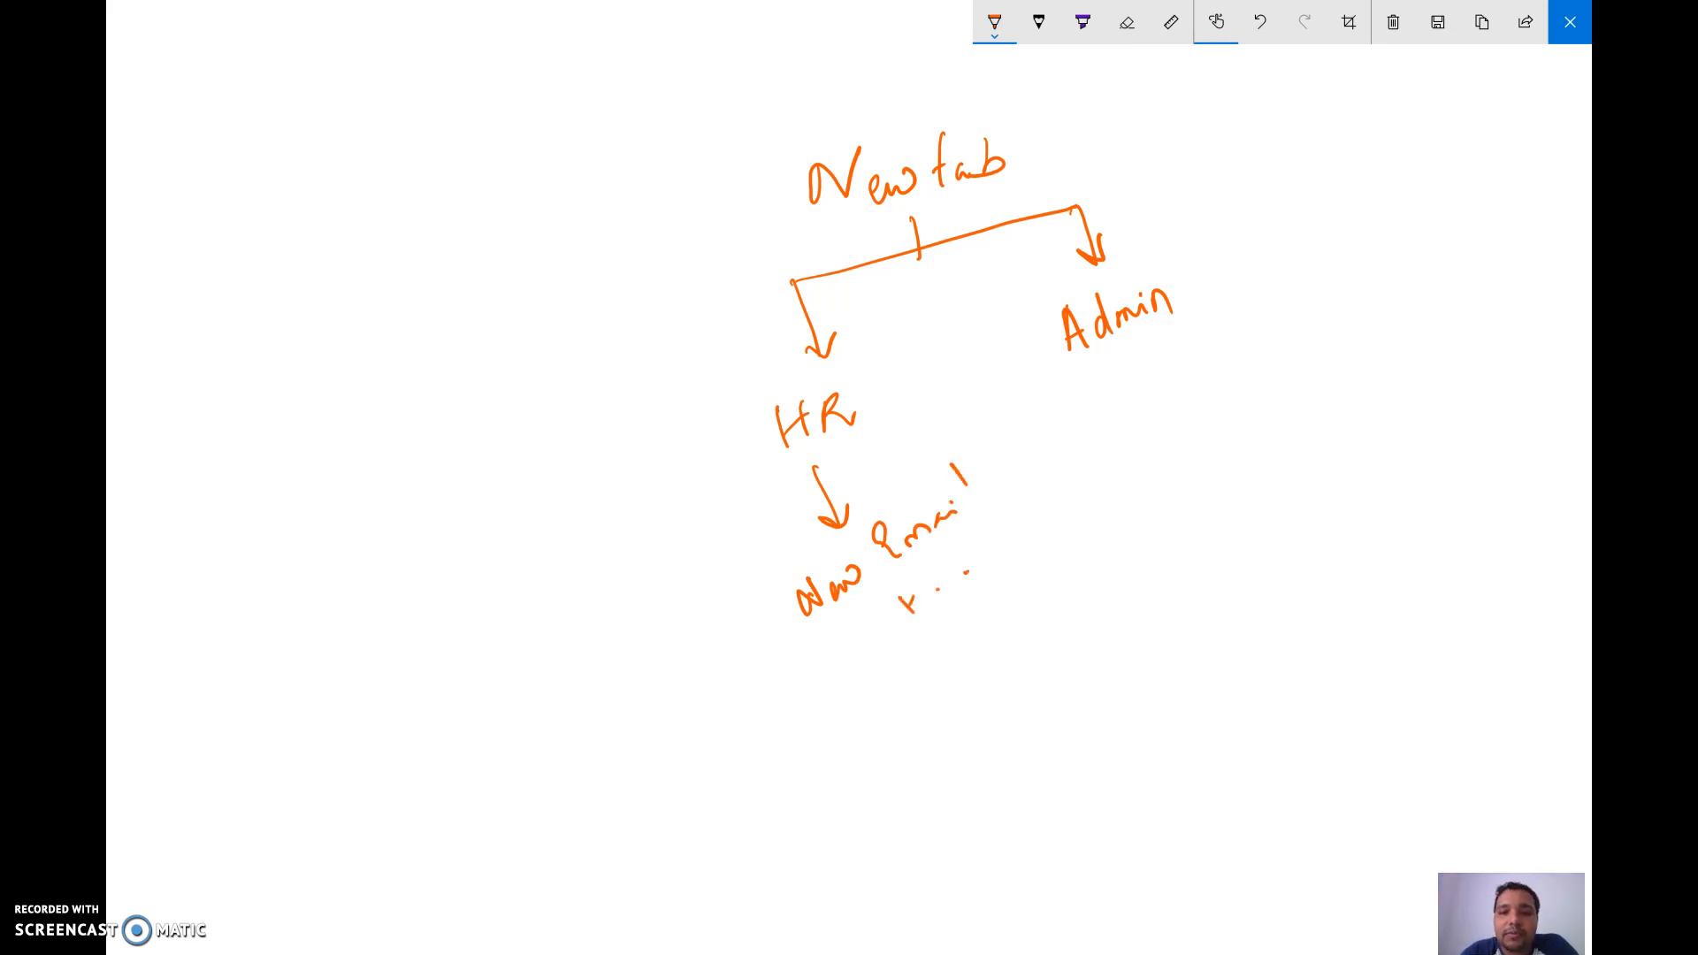
Handwrite "Meeting" with a plus sign and dots below "Admin", and circle the whole diagram.
{"action": "mouse_move", "coordinate": [1095, 405]}
{"action": "left_mouse_down"}
{"action": "mouse_move", "coordinate": [1105, 416]}
{"action": "mouse_move", "coordinate": [1129, 389]}
{"action": "mouse_move", "coordinate": [1141, 405]}
{"action": "mouse_move", "coordinate": [1154, 358]}
{"action": "mouse_move", "coordinate": [1185, 381]}
{"action": "mouse_move", "coordinate": [1207, 356]}
{"action": "mouse_move", "coordinate": [1199, 430]}
{"action": "left_mouse_up"}
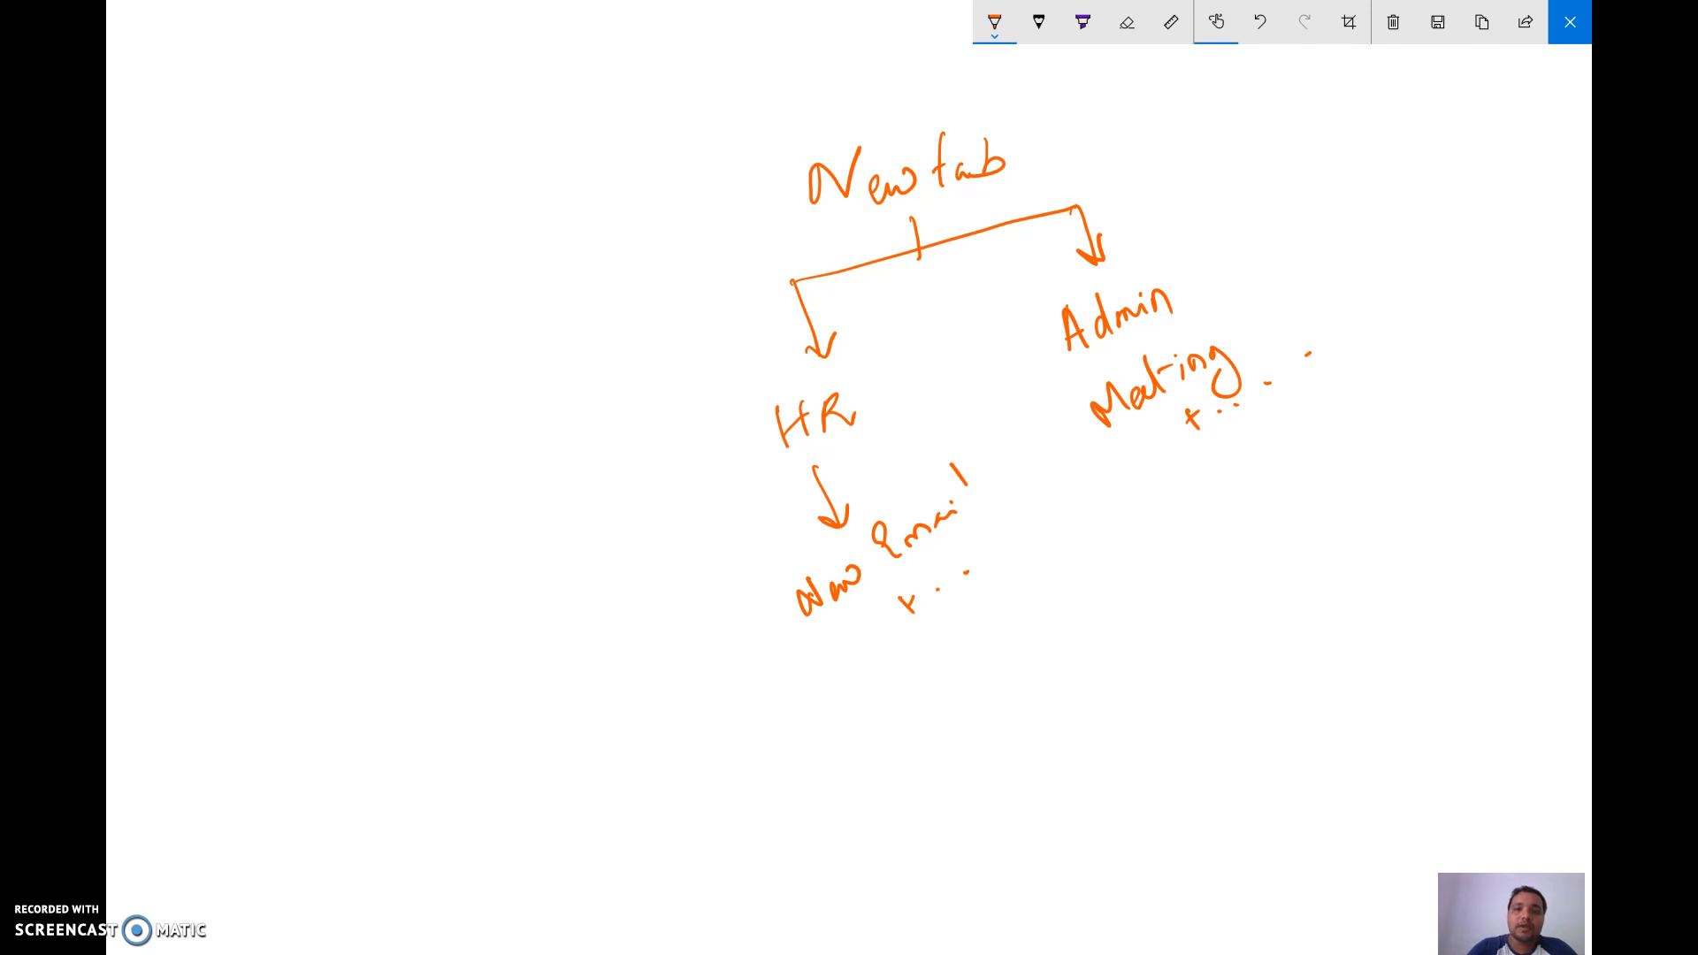
{"action": "mouse_move", "coordinate": [966, 66]}
{"action": "left_mouse_down"}
{"action": "mouse_move", "coordinate": [666, 424]}
{"action": "mouse_move", "coordinate": [1167, 644]}
{"action": "mouse_move", "coordinate": [1155, 131]}
{"action": "mouse_move", "coordinate": [952, 99]}
{"action": "left_mouse_up"}
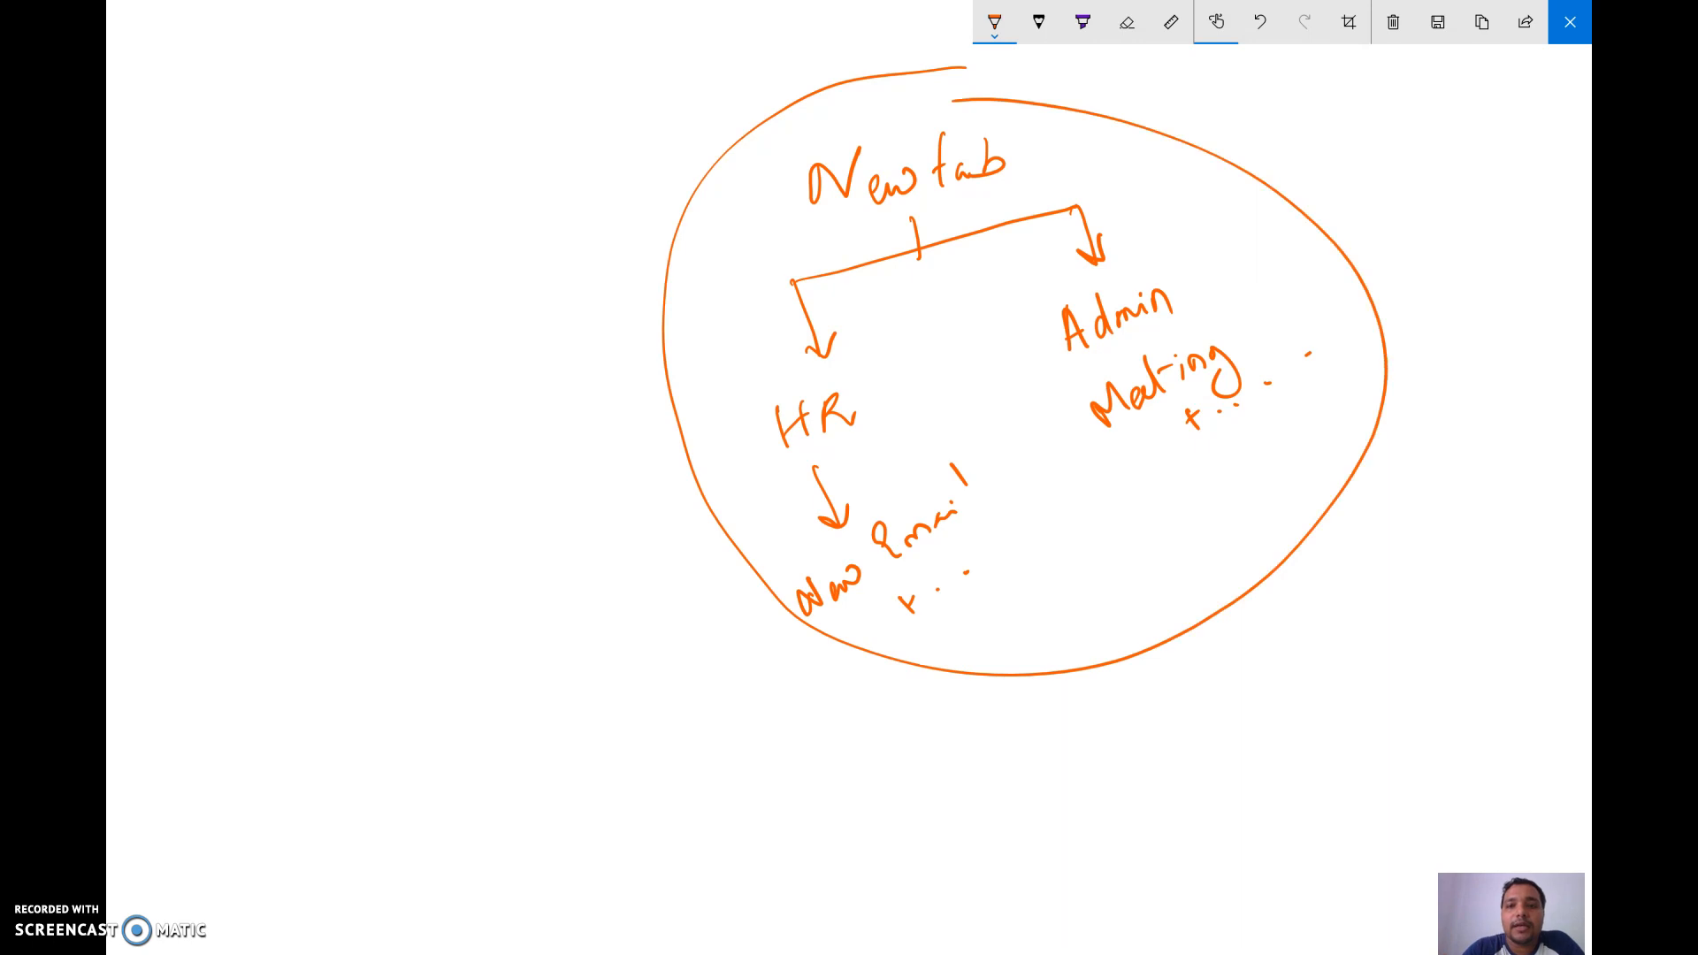
Change the pen colour to black, draw a labelled double-line arrow outward from "New tab", and close the sketchpad.
{"action": "left_click", "coordinate": [994, 21]}
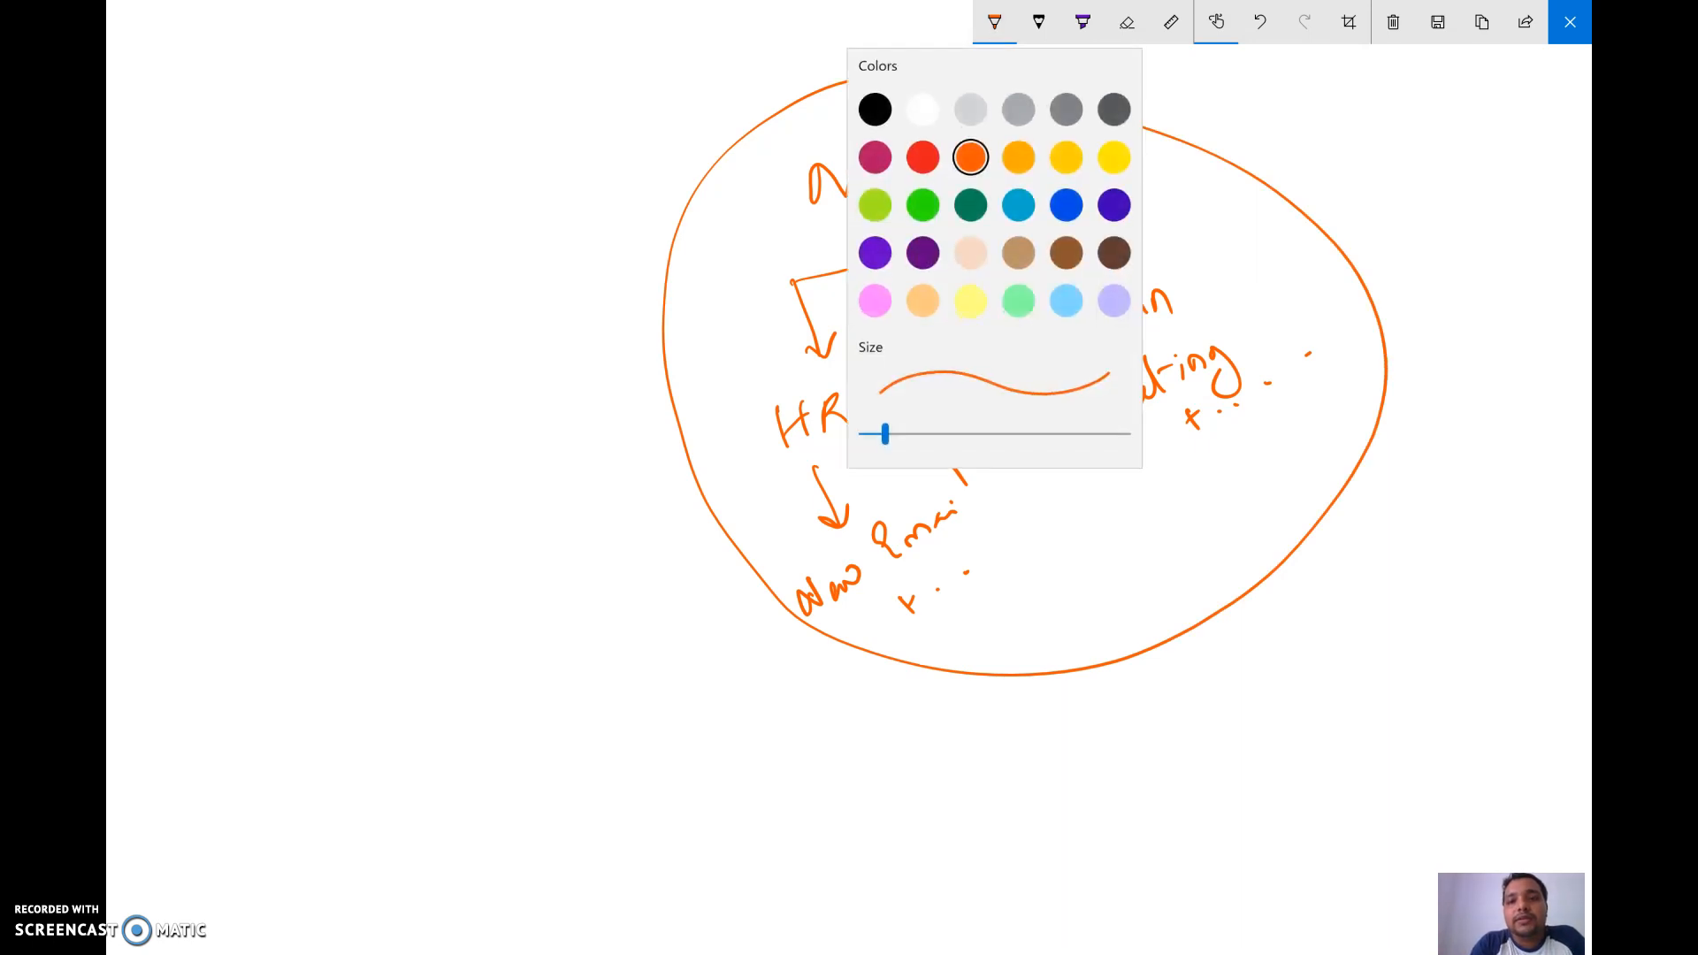
{"action": "left_click", "coordinate": [875, 110]}
{"action": "mouse_move", "coordinate": [1026, 150]}
{"action": "left_mouse_down"}
{"action": "mouse_move", "coordinate": [1175, 108]}
{"action": "mouse_move", "coordinate": [1061, 157]}
{"action": "mouse_move", "coordinate": [1200, 121]}
{"action": "left_mouse_up"}
{"action": "mouse_move", "coordinate": [1146, 103]}
{"action": "left_mouse_down"}
{"action": "mouse_move", "coordinate": [1211, 103]}
{"action": "mouse_move", "coordinate": [1182, 157]}
{"action": "left_mouse_up"}
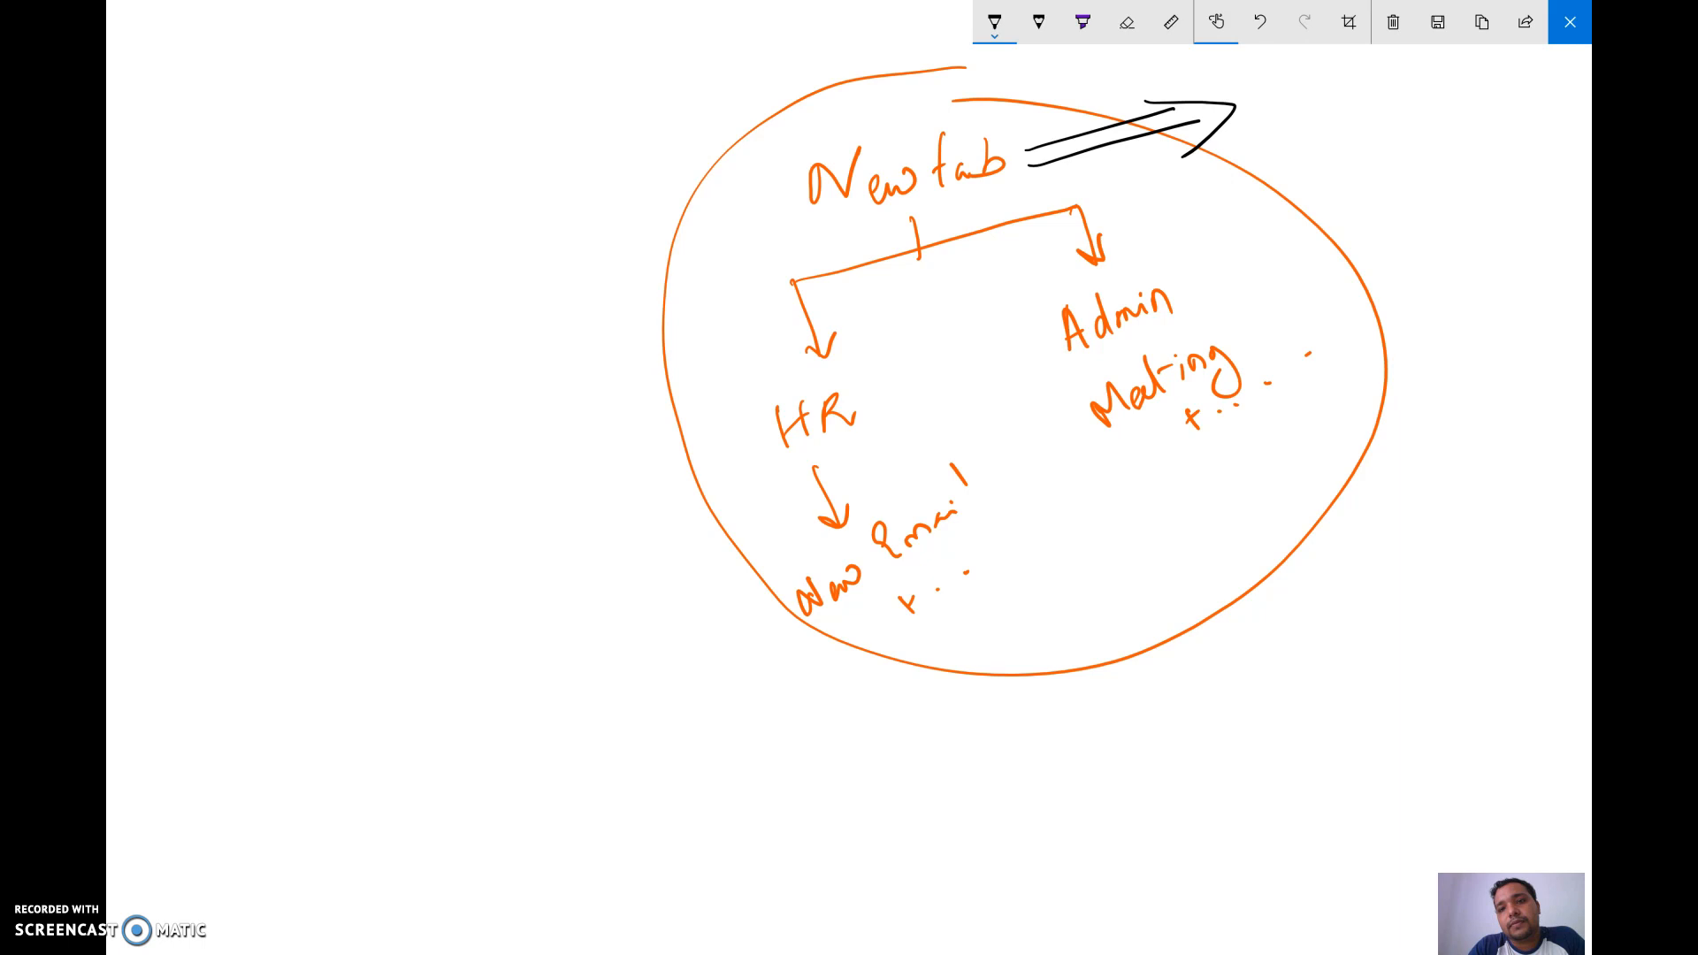
{"action": "mouse_move", "coordinate": [1267, 90]}
{"action": "left_mouse_down"}
{"action": "mouse_move", "coordinate": [1298, 86]}
{"action": "mouse_move", "coordinate": [1363, 127]}
{"action": "left_mouse_up"}
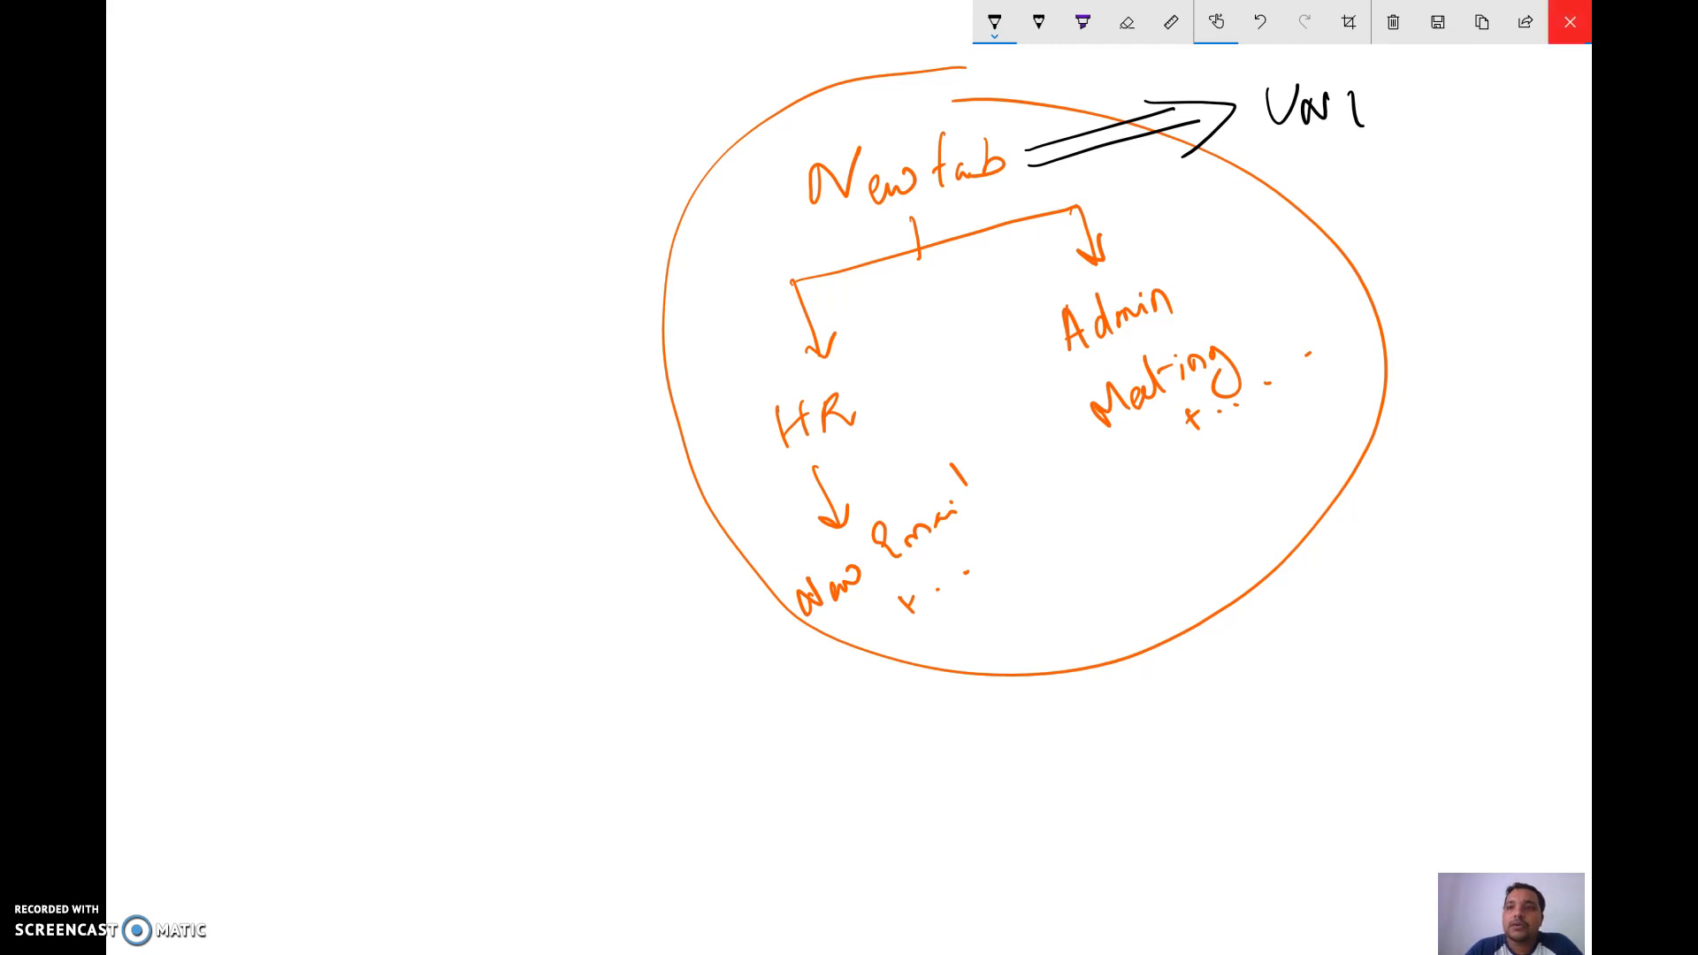
{"action": "left_click", "coordinate": [1576, 25]}
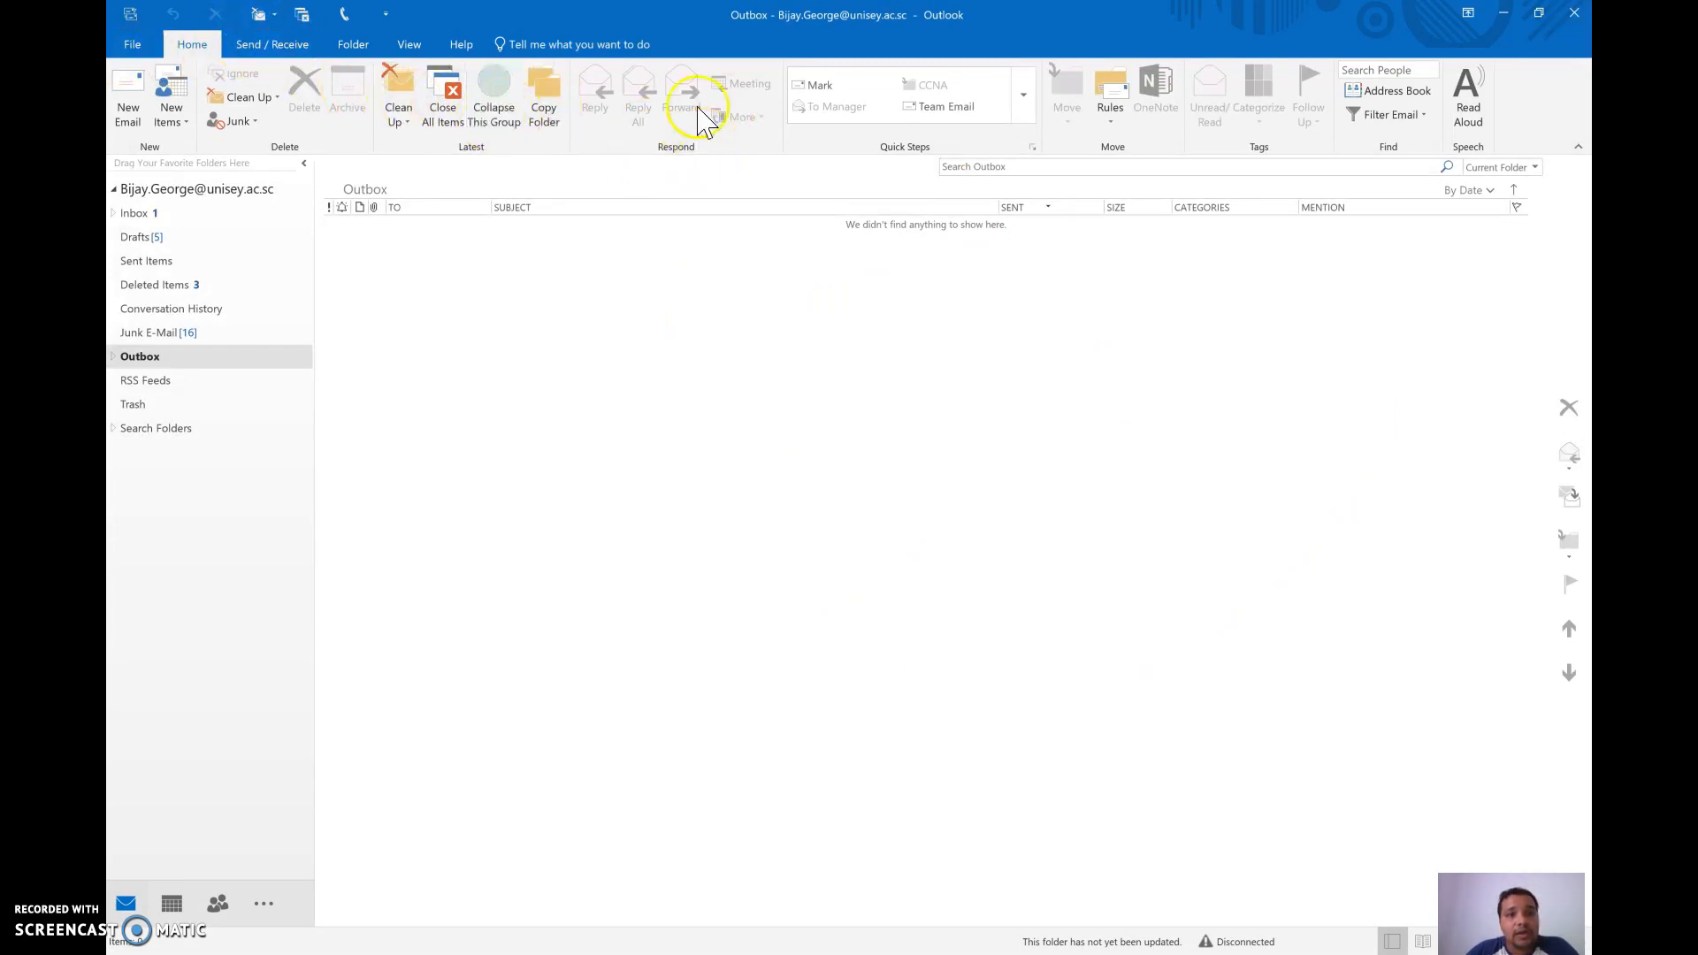
Open the ribbon customization options in Outlook and collapse the Home (Mail) tab's group list.
{"action": "right_click", "coordinate": [735, 121]}
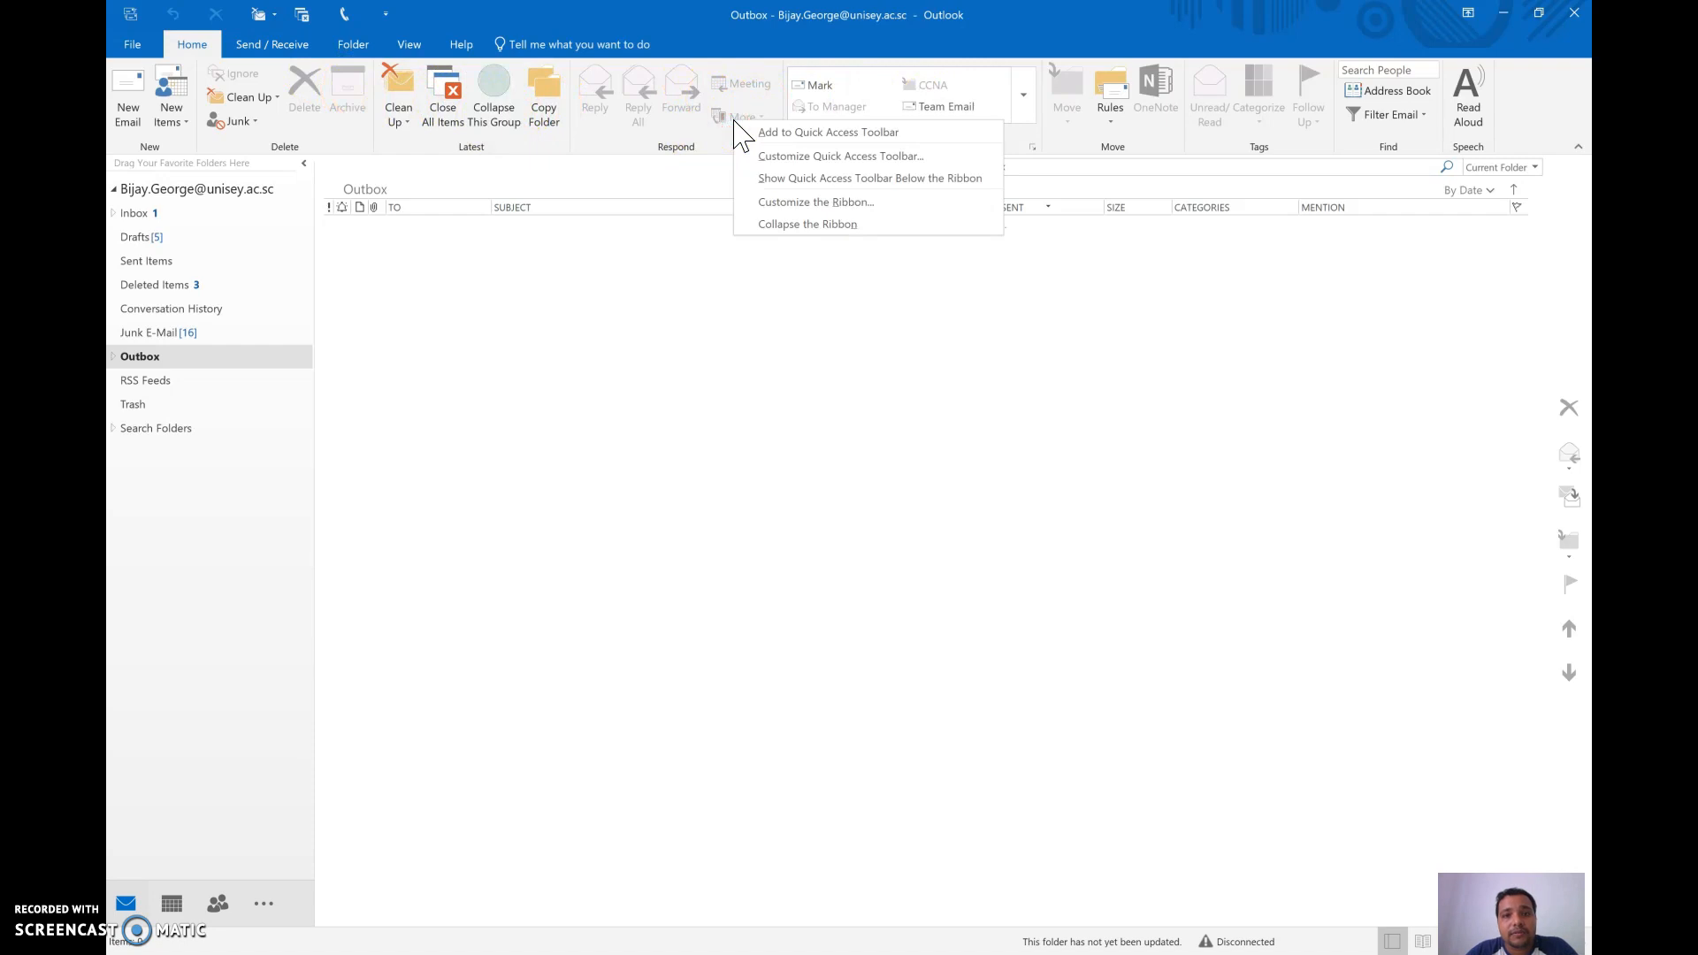
{"action": "left_click", "coordinate": [827, 200]}
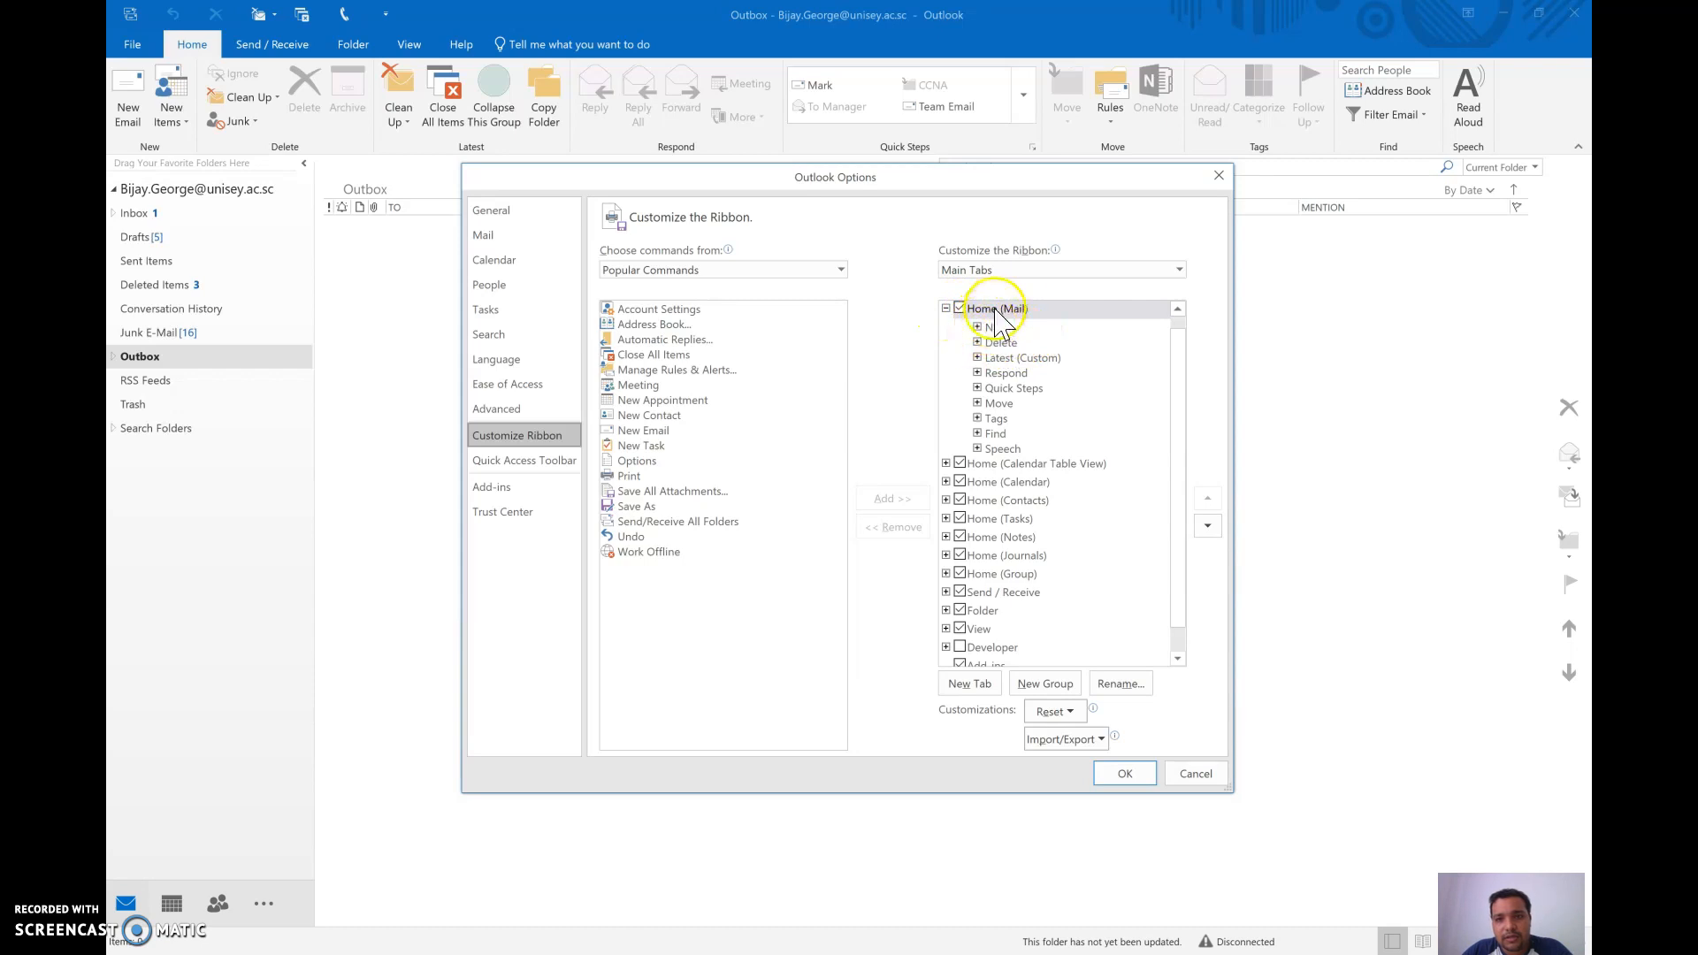
{"action": "left_click", "coordinate": [945, 309]}
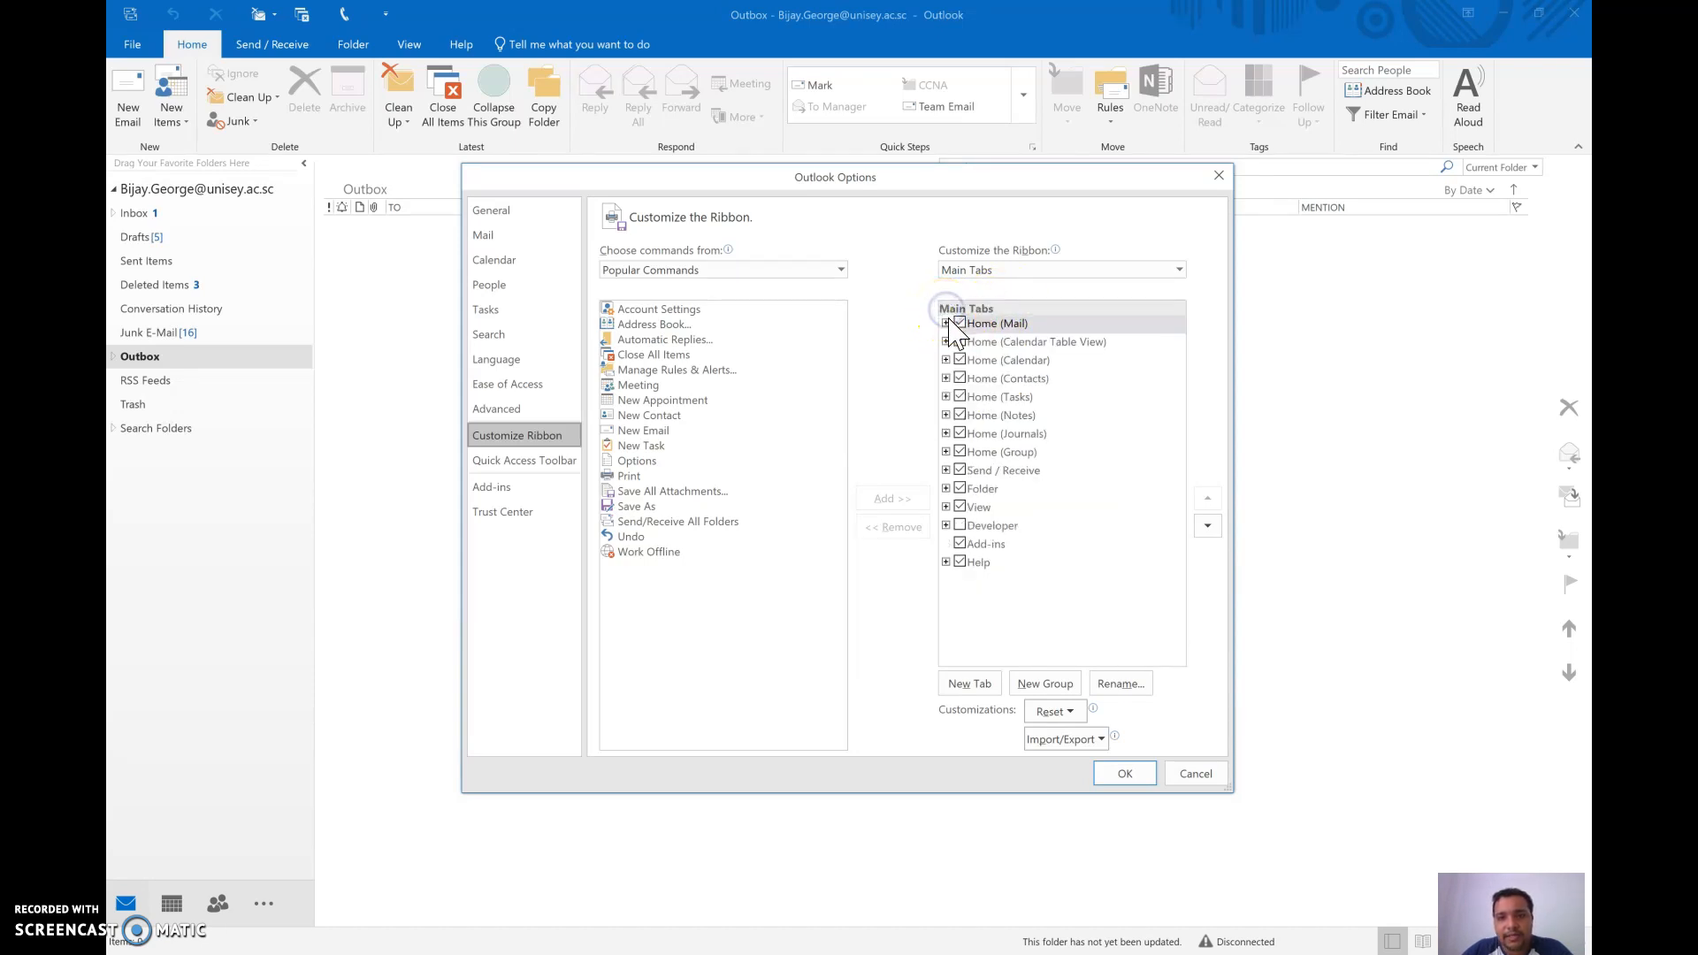
Add a new custom tab after the Help tab in the Main Tabs list.
{"action": "left_click", "coordinate": [976, 564]}
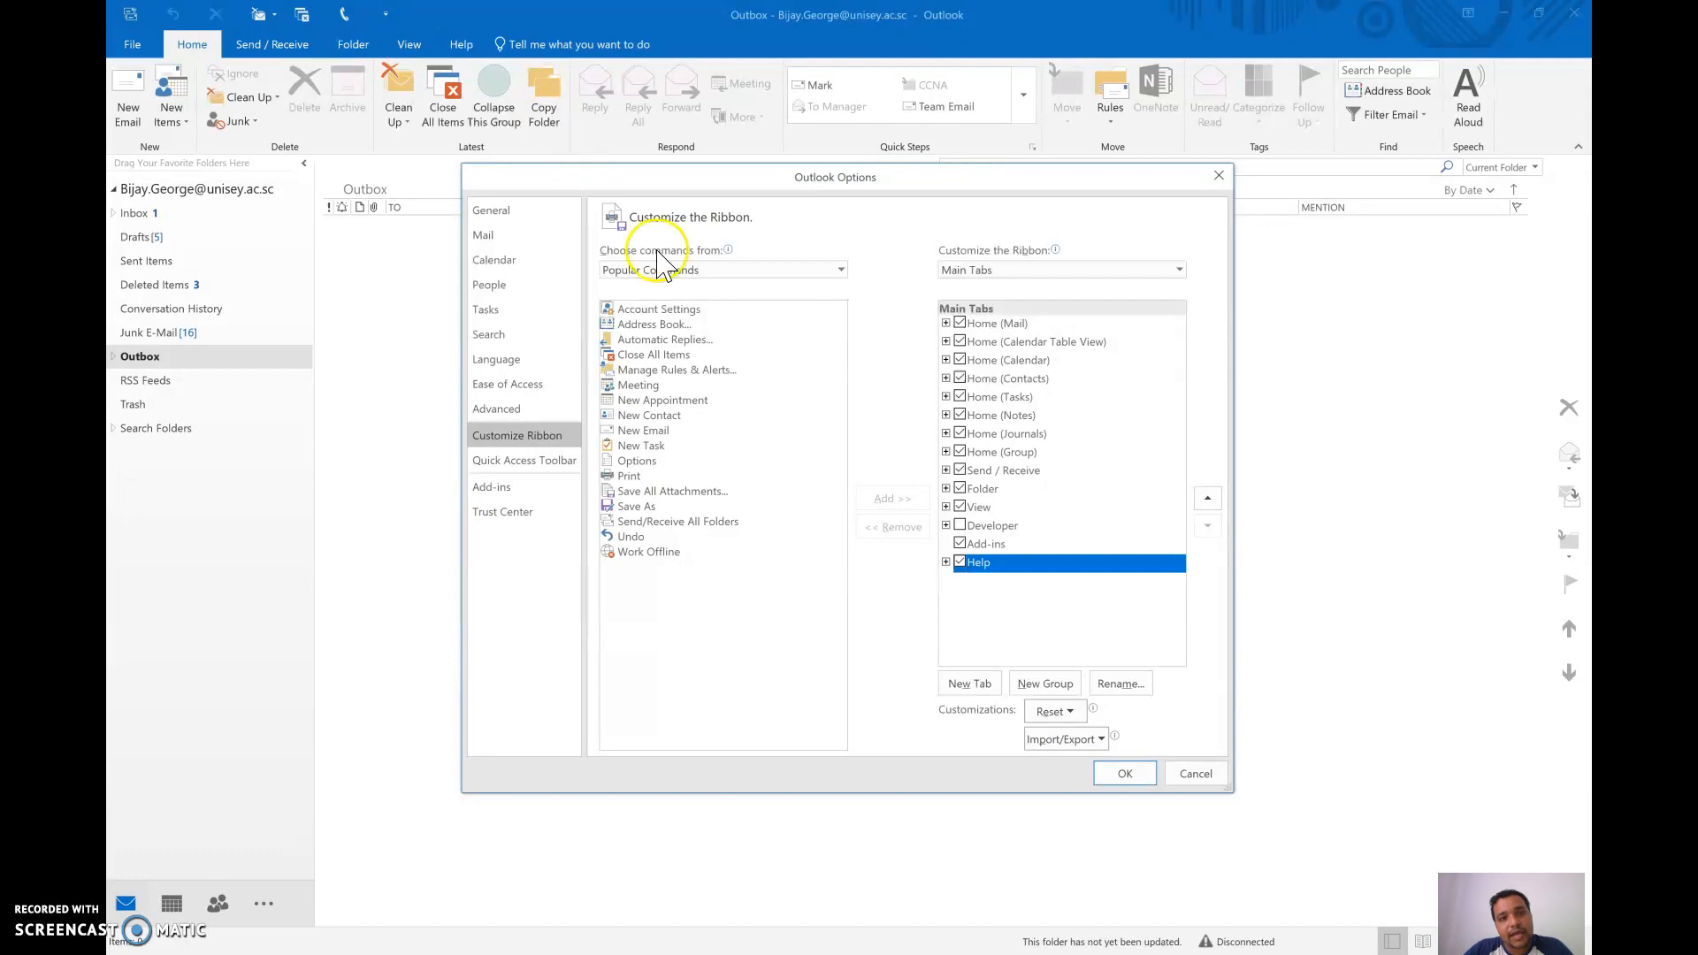
{"action": "left_click", "coordinate": [980, 507]}
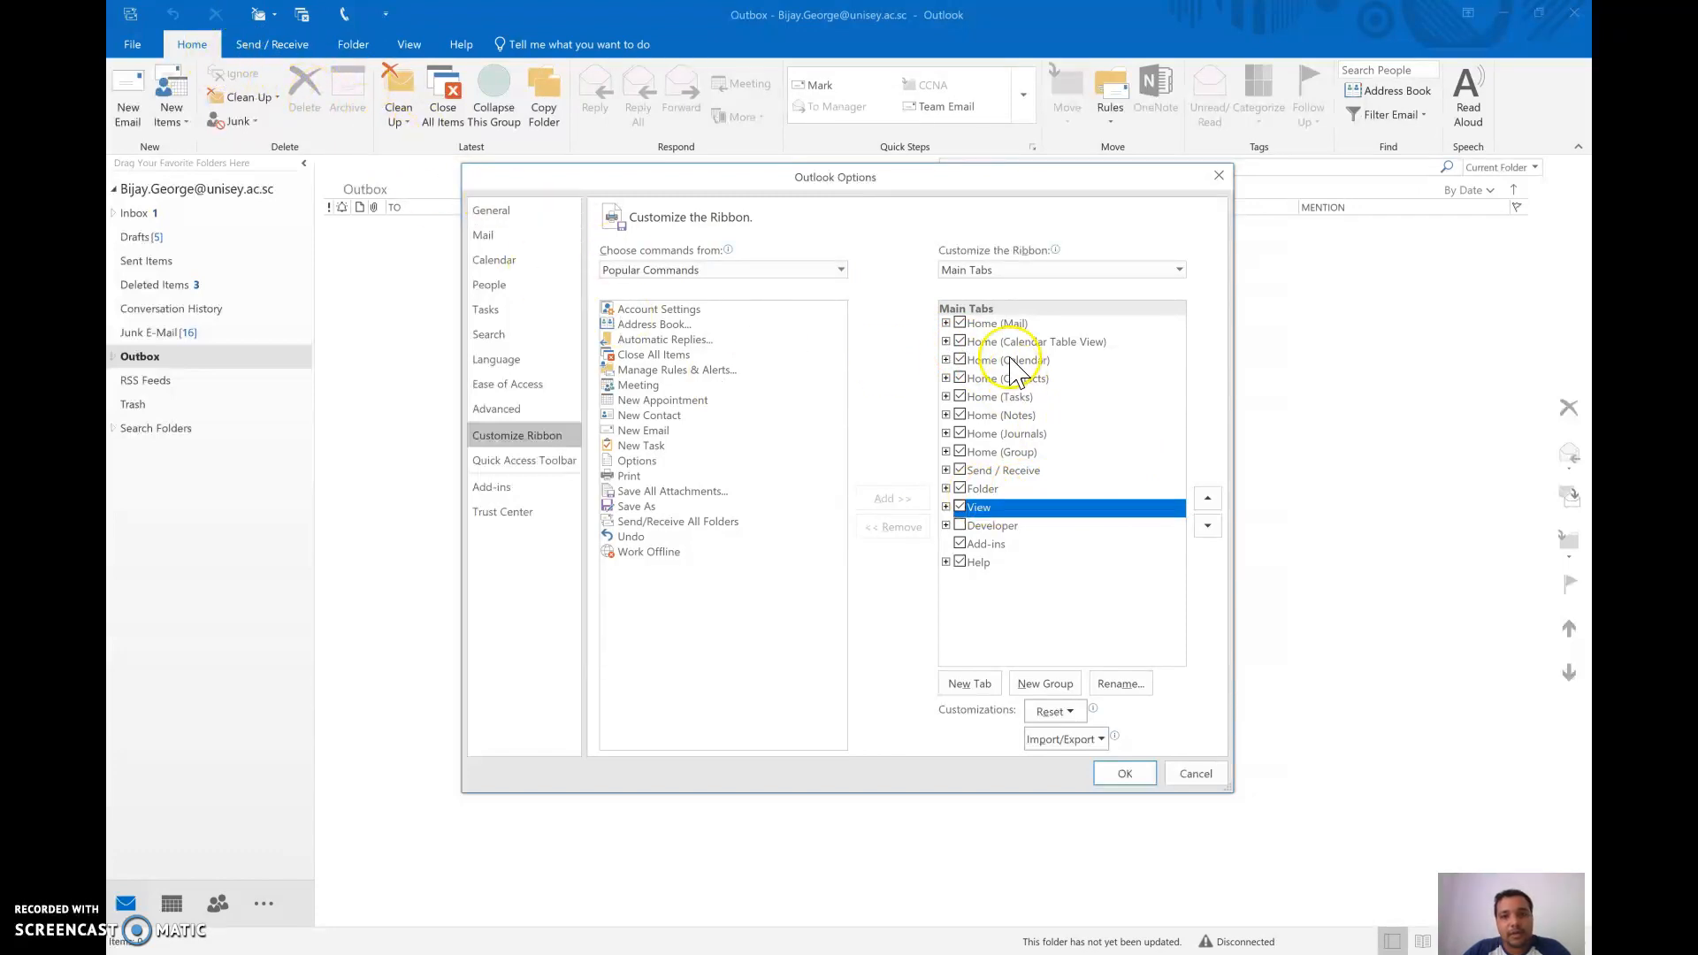
{"action": "left_click", "coordinate": [993, 325]}
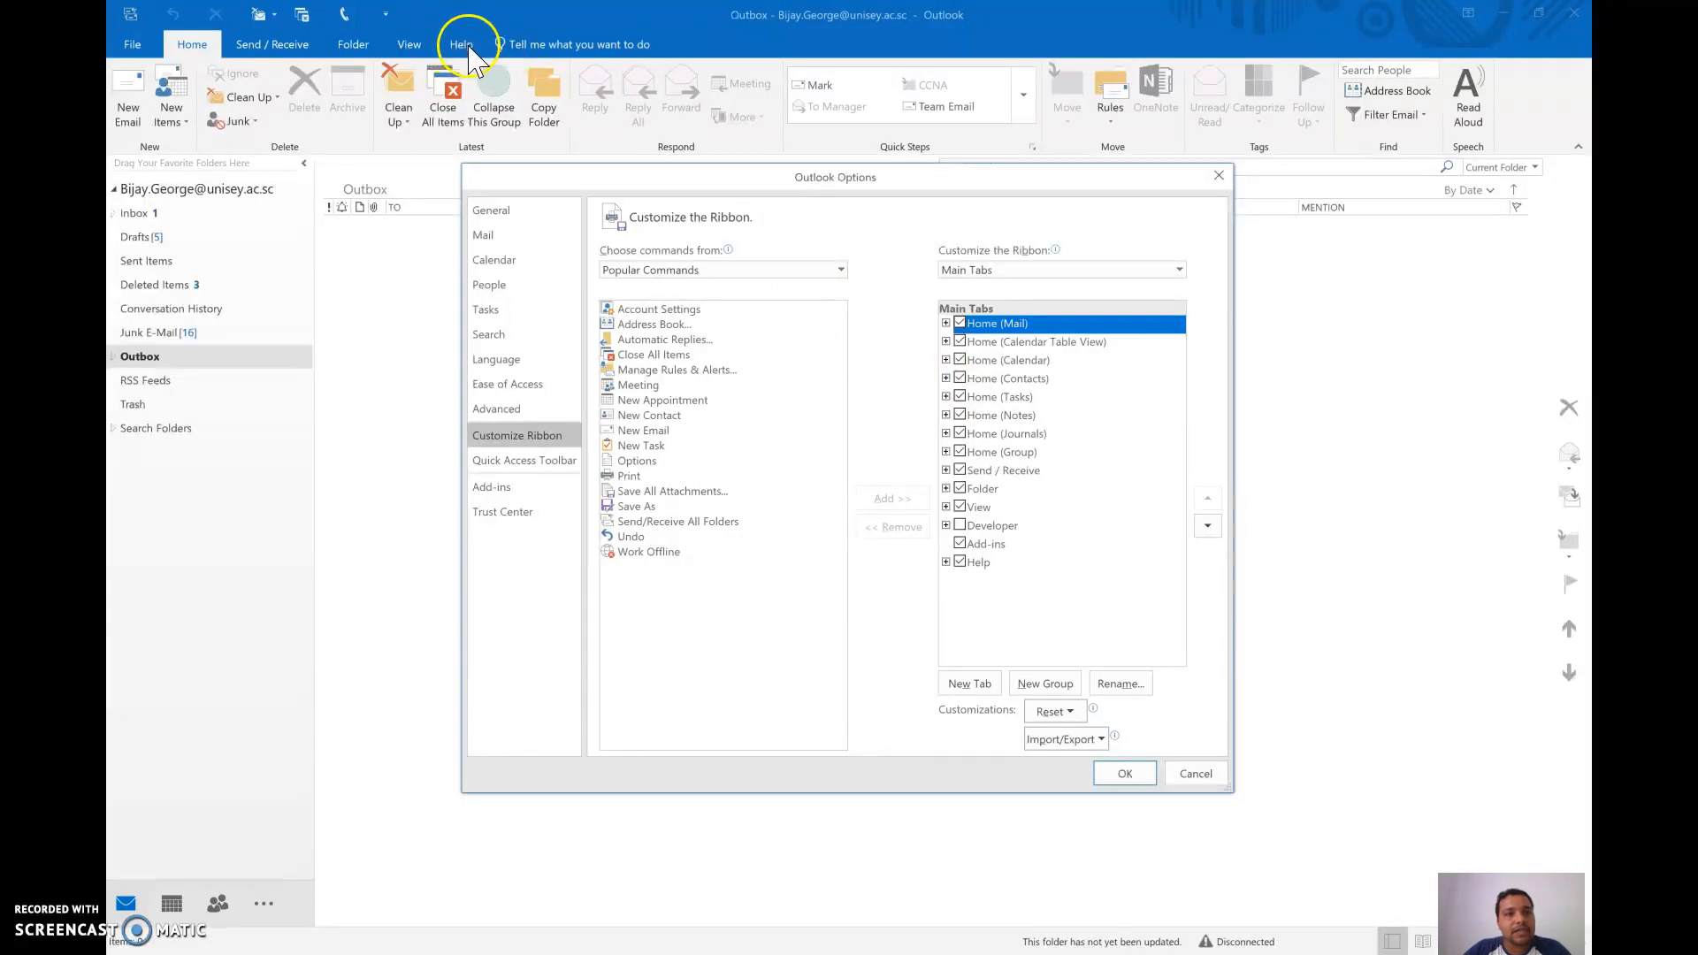
{"action": "left_click", "coordinate": [978, 563]}
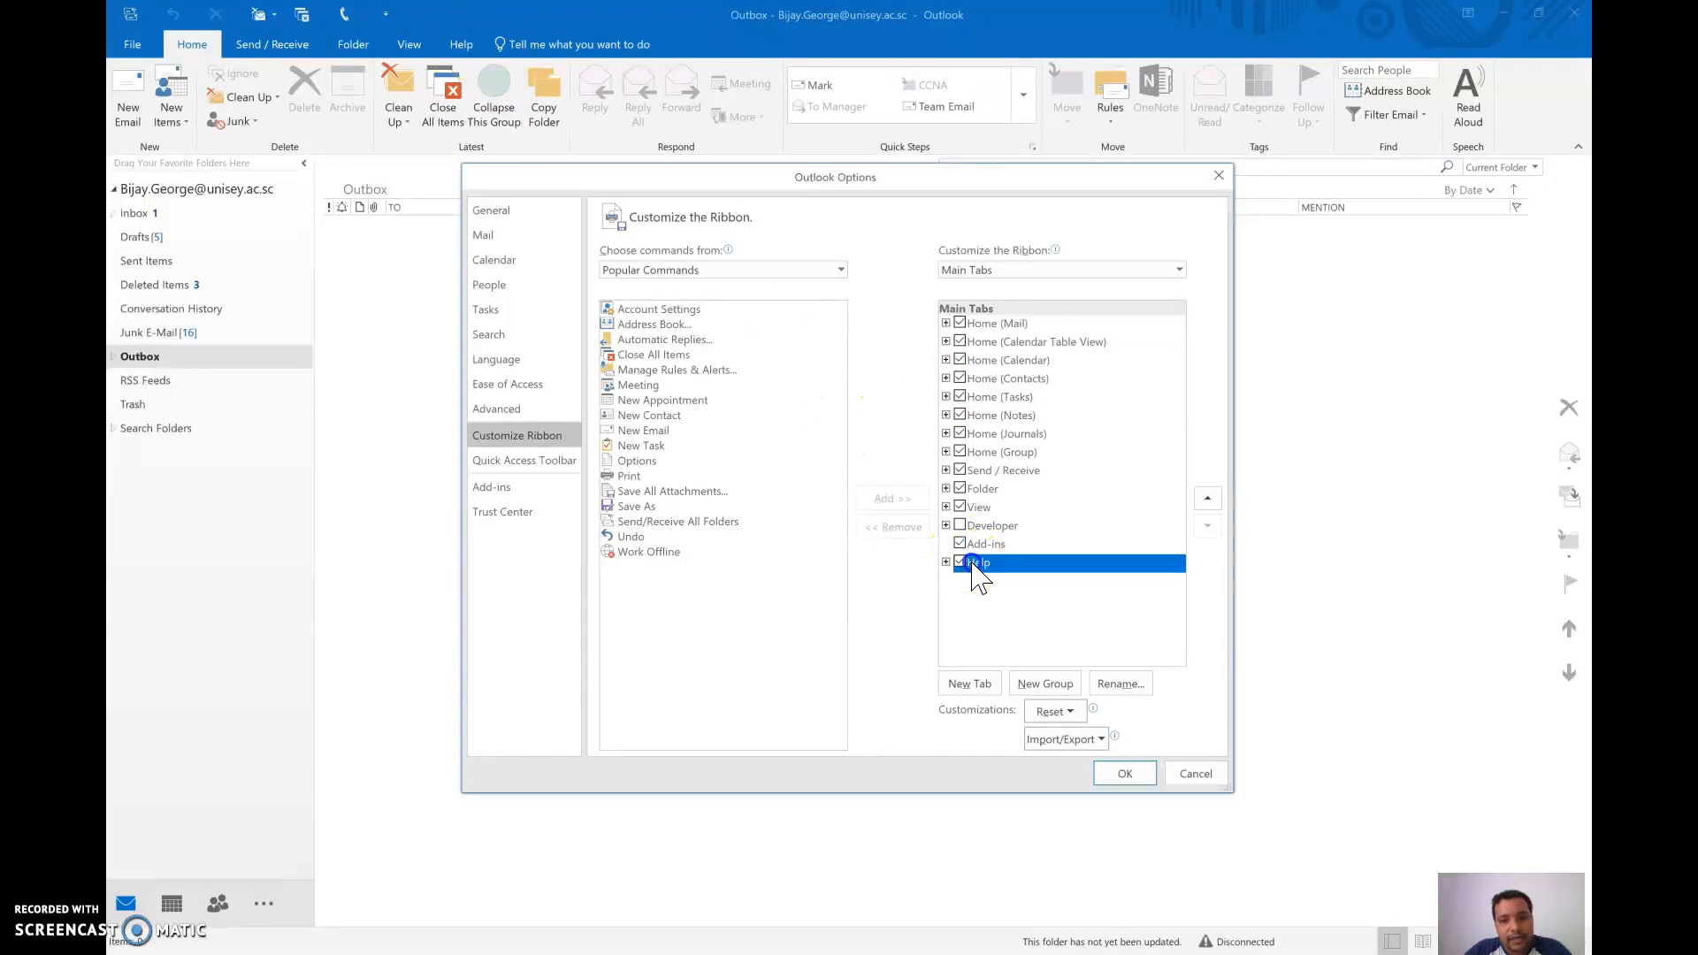
{"action": "left_click", "coordinate": [972, 686]}
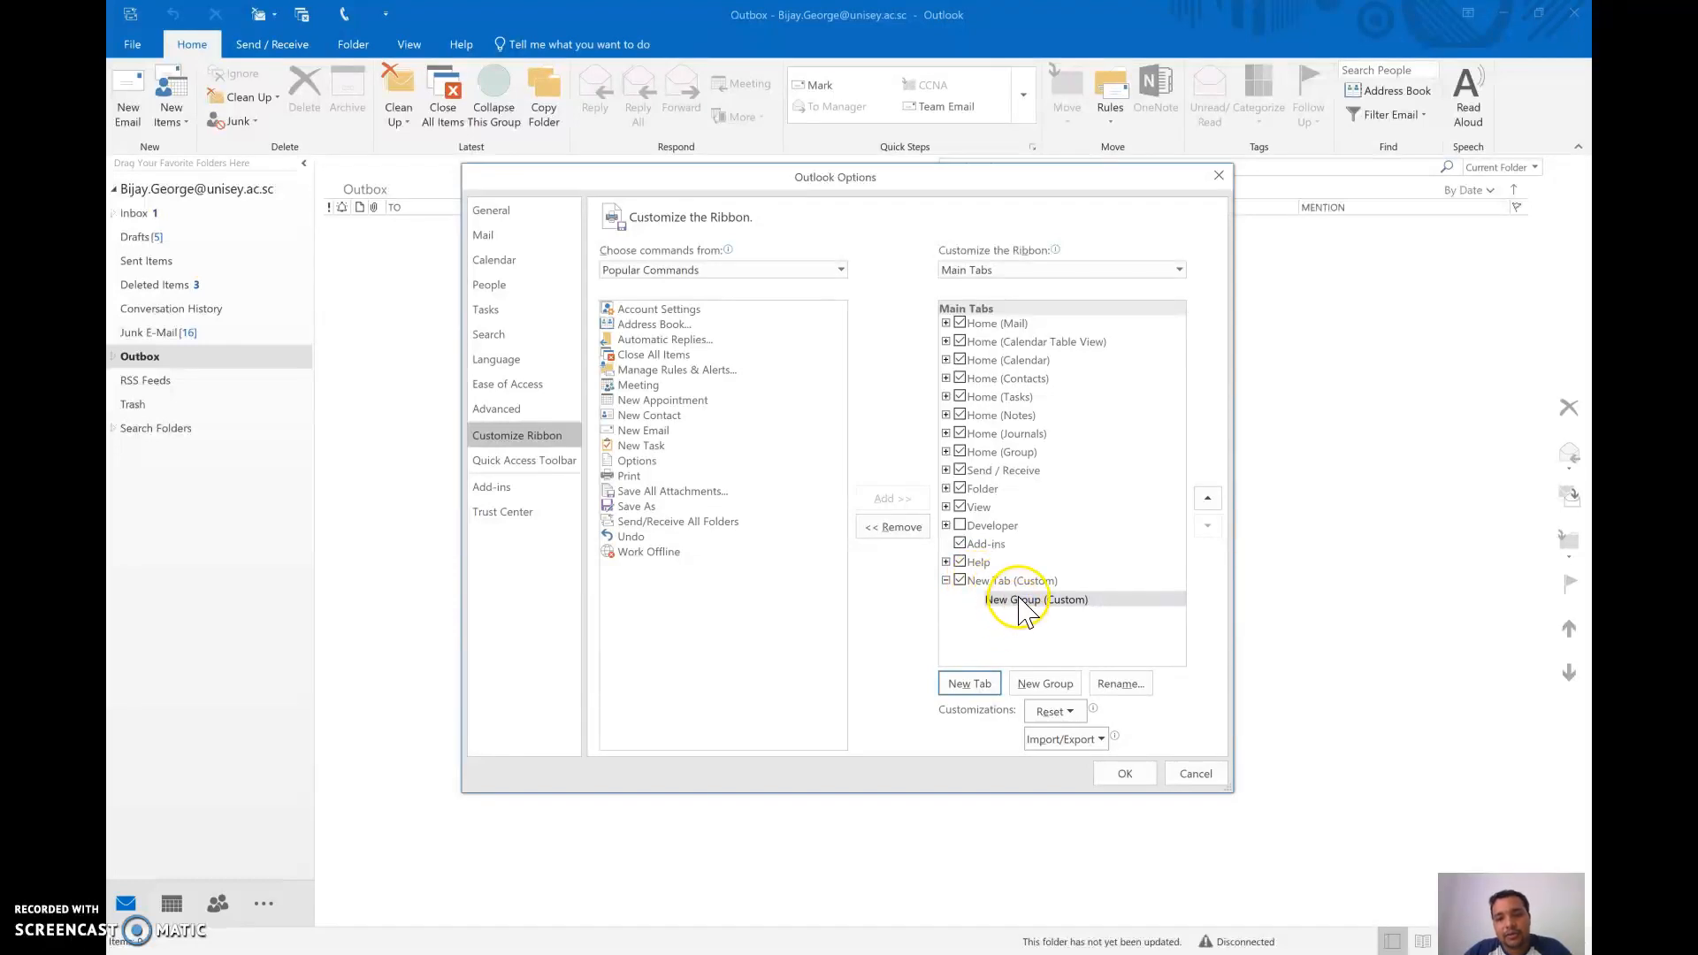
Rename the new custom tab as UNI, consulting the sketchpad diagram before entering the name.
{"action": "left_click", "coordinate": [1000, 582]}
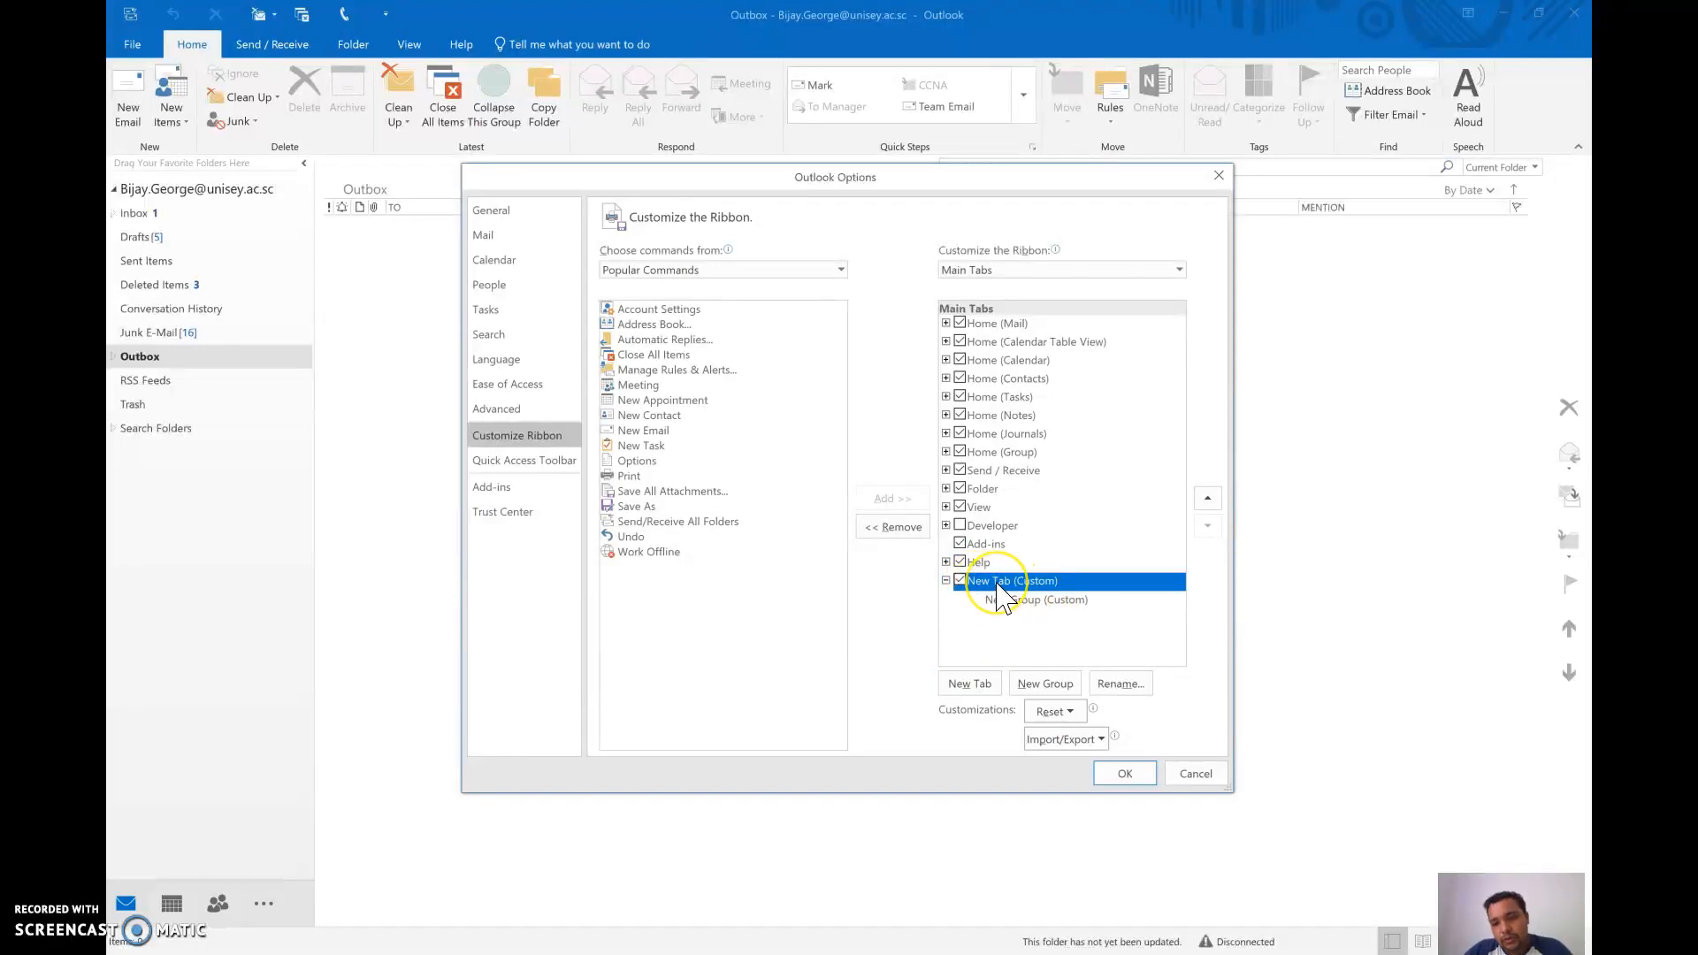
{"action": "right_click", "coordinate": [998, 583]}
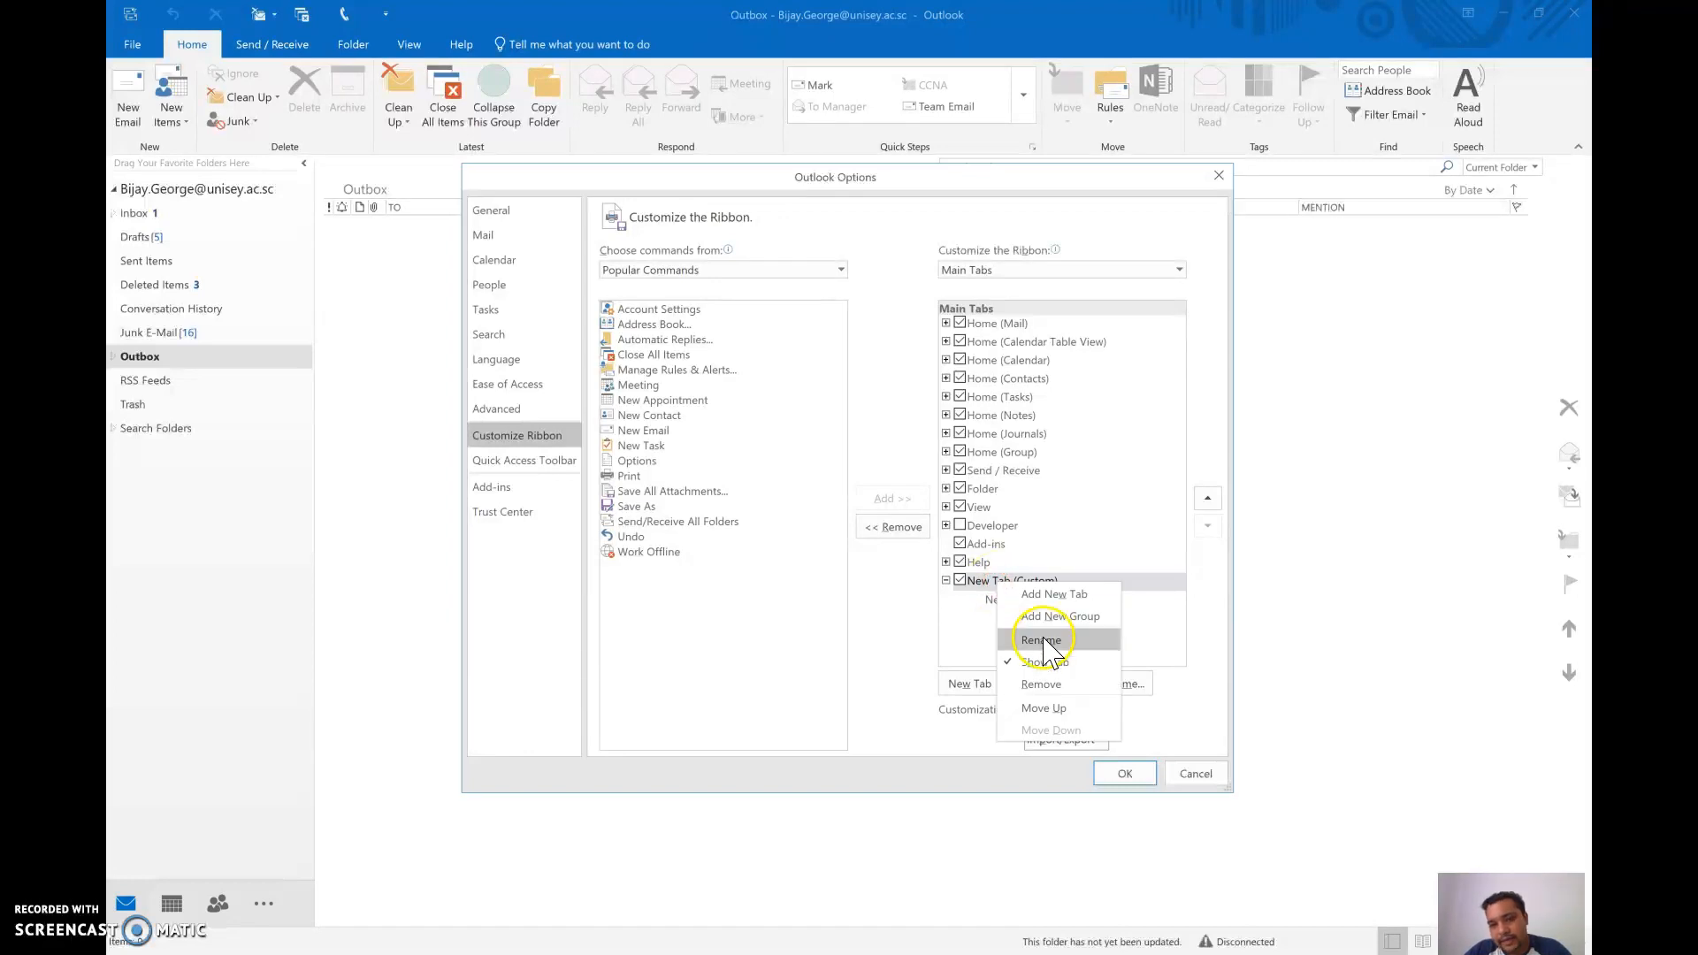
{"action": "left_click", "coordinate": [1039, 640]}
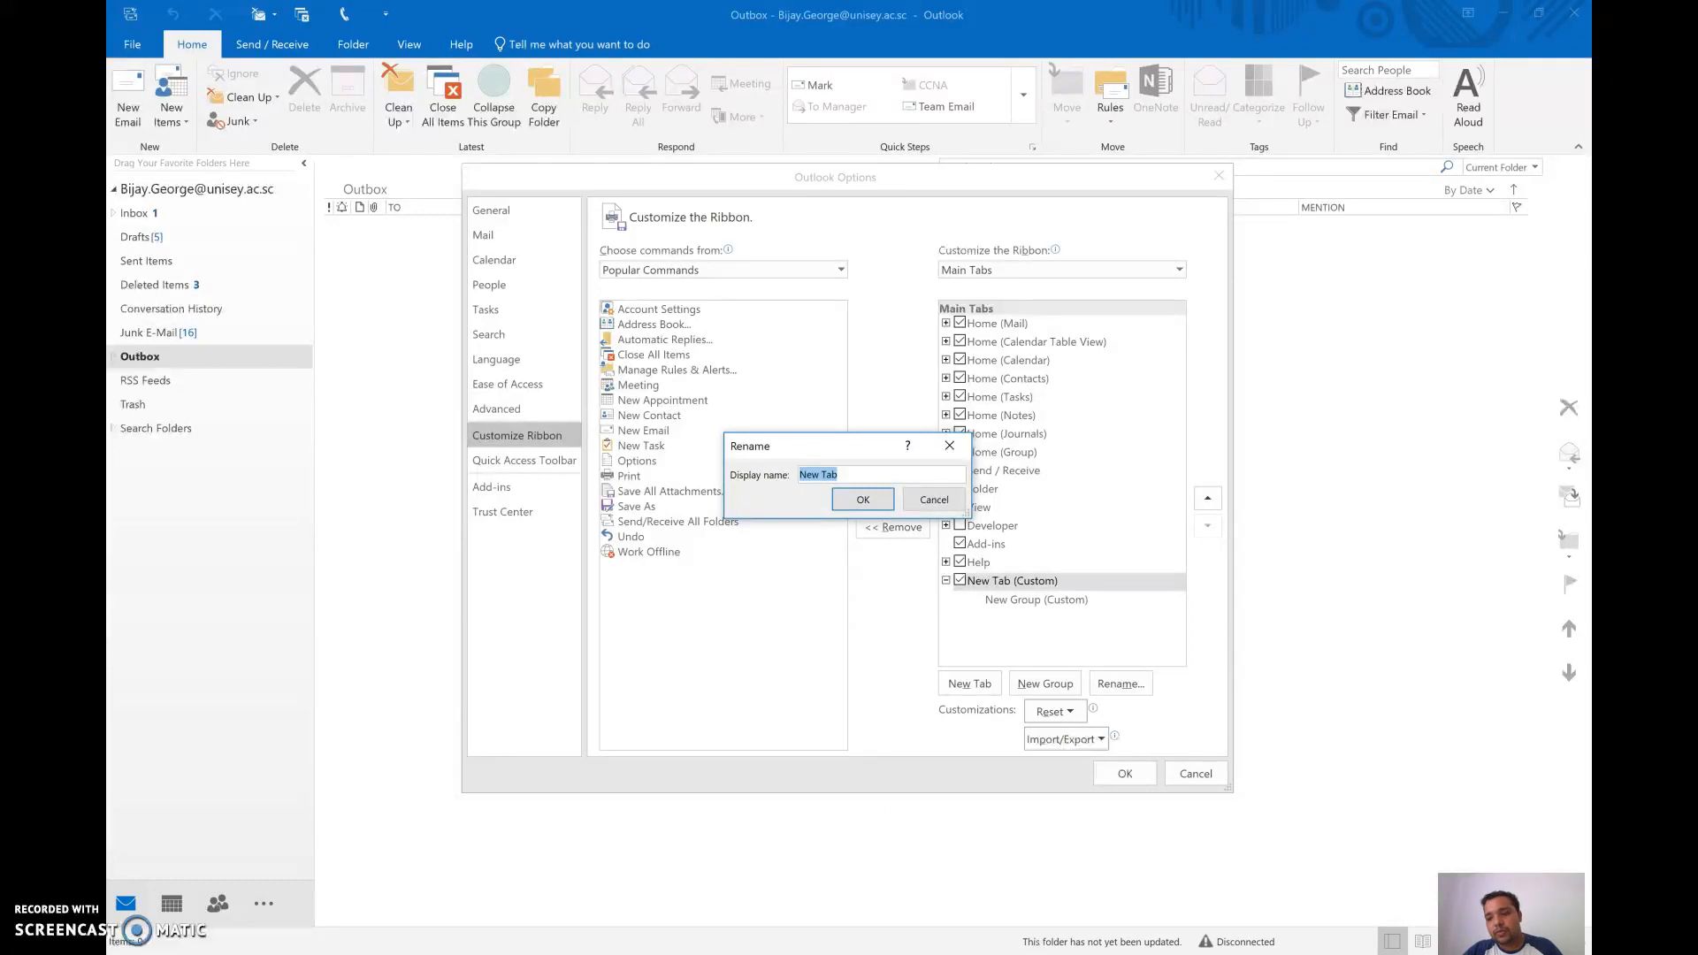
{"action": "left_click", "coordinate": [1443, 954]}
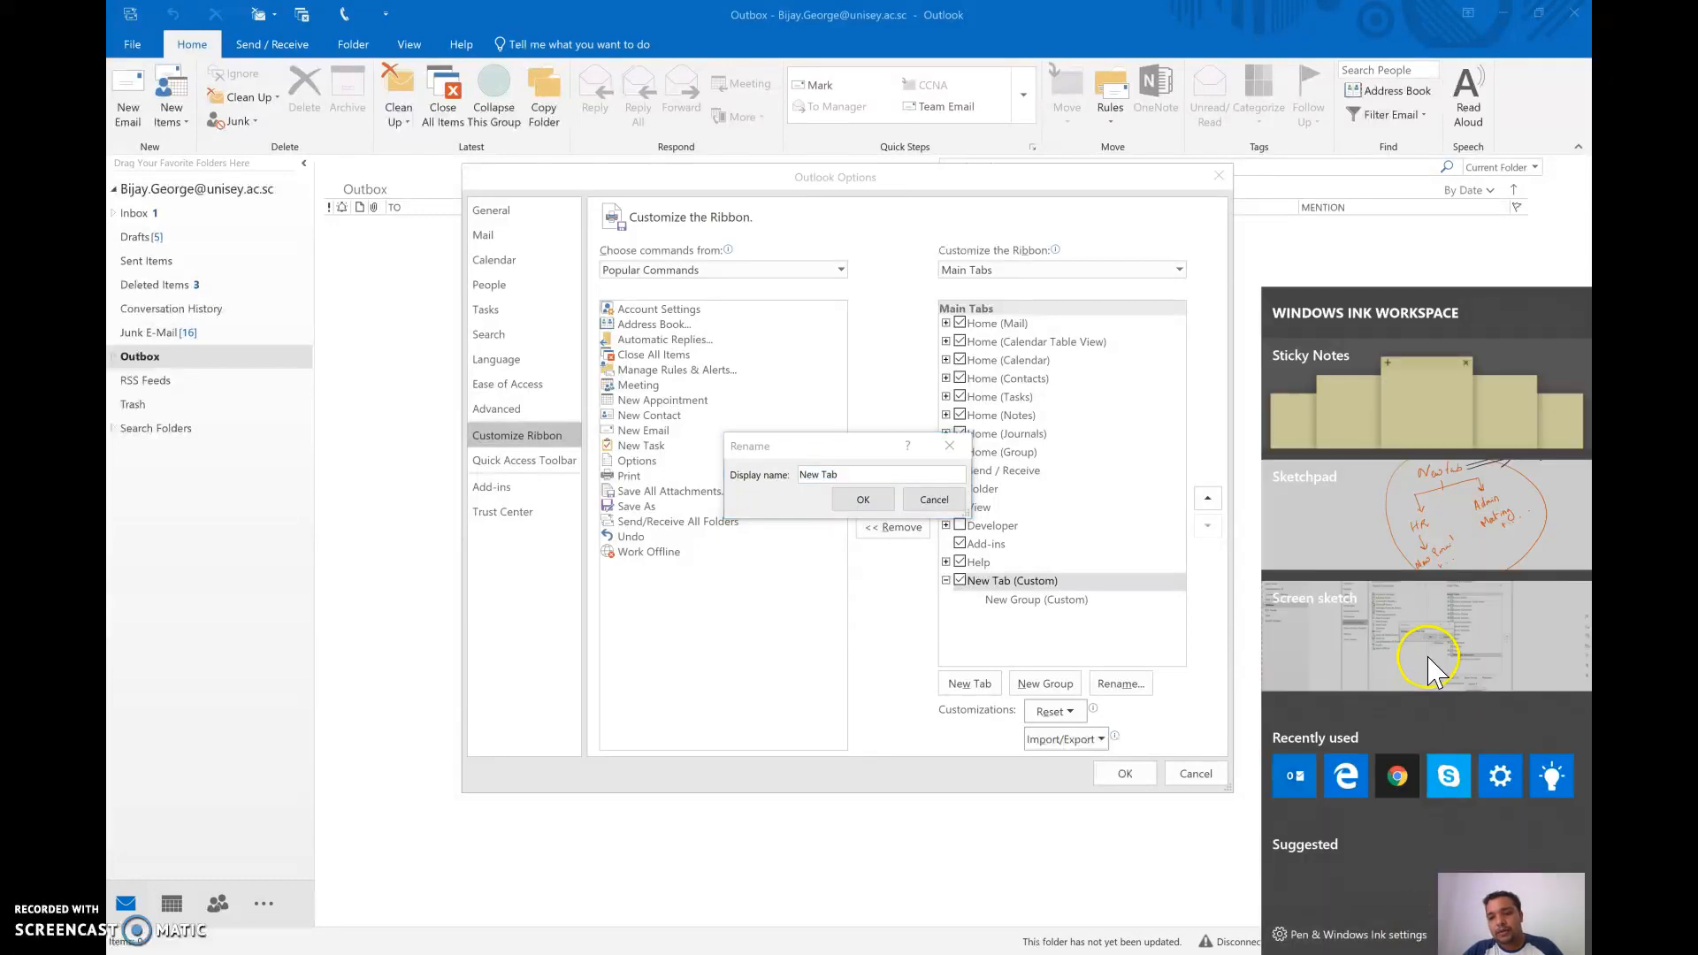
{"action": "left_click", "coordinate": [1444, 561]}
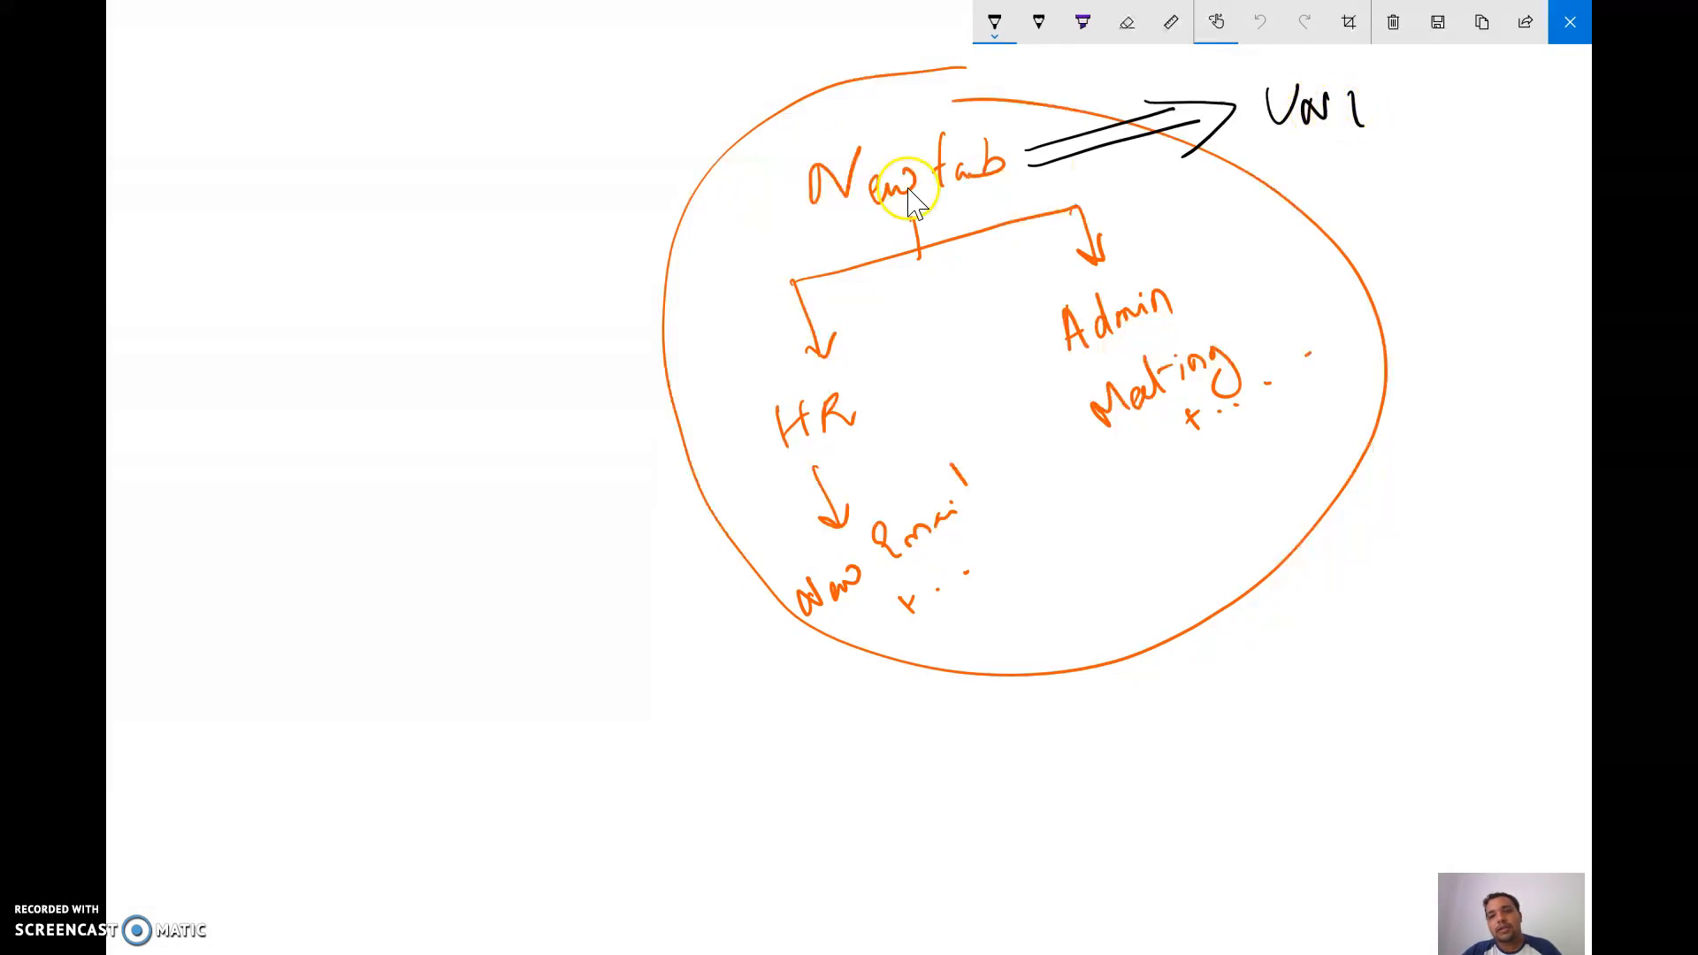
{"action": "left_click", "coordinate": [1564, 29]}
{"action": "type", "text": "UNI"}
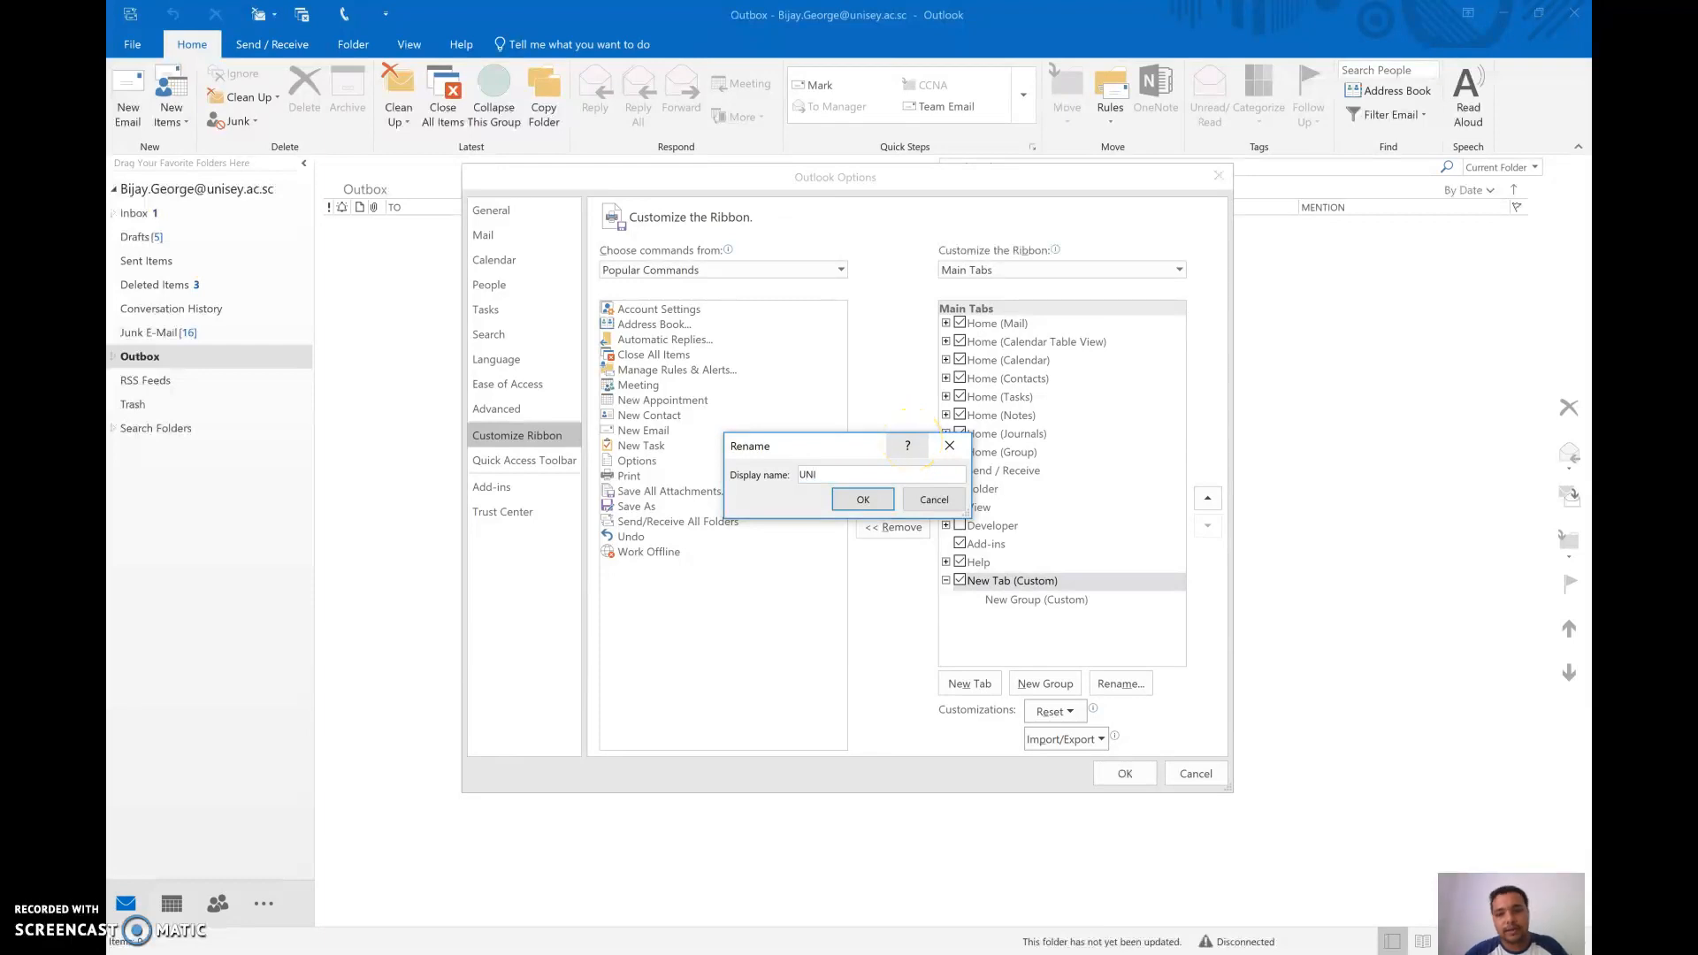
{"action": "left_click", "coordinate": [865, 501]}
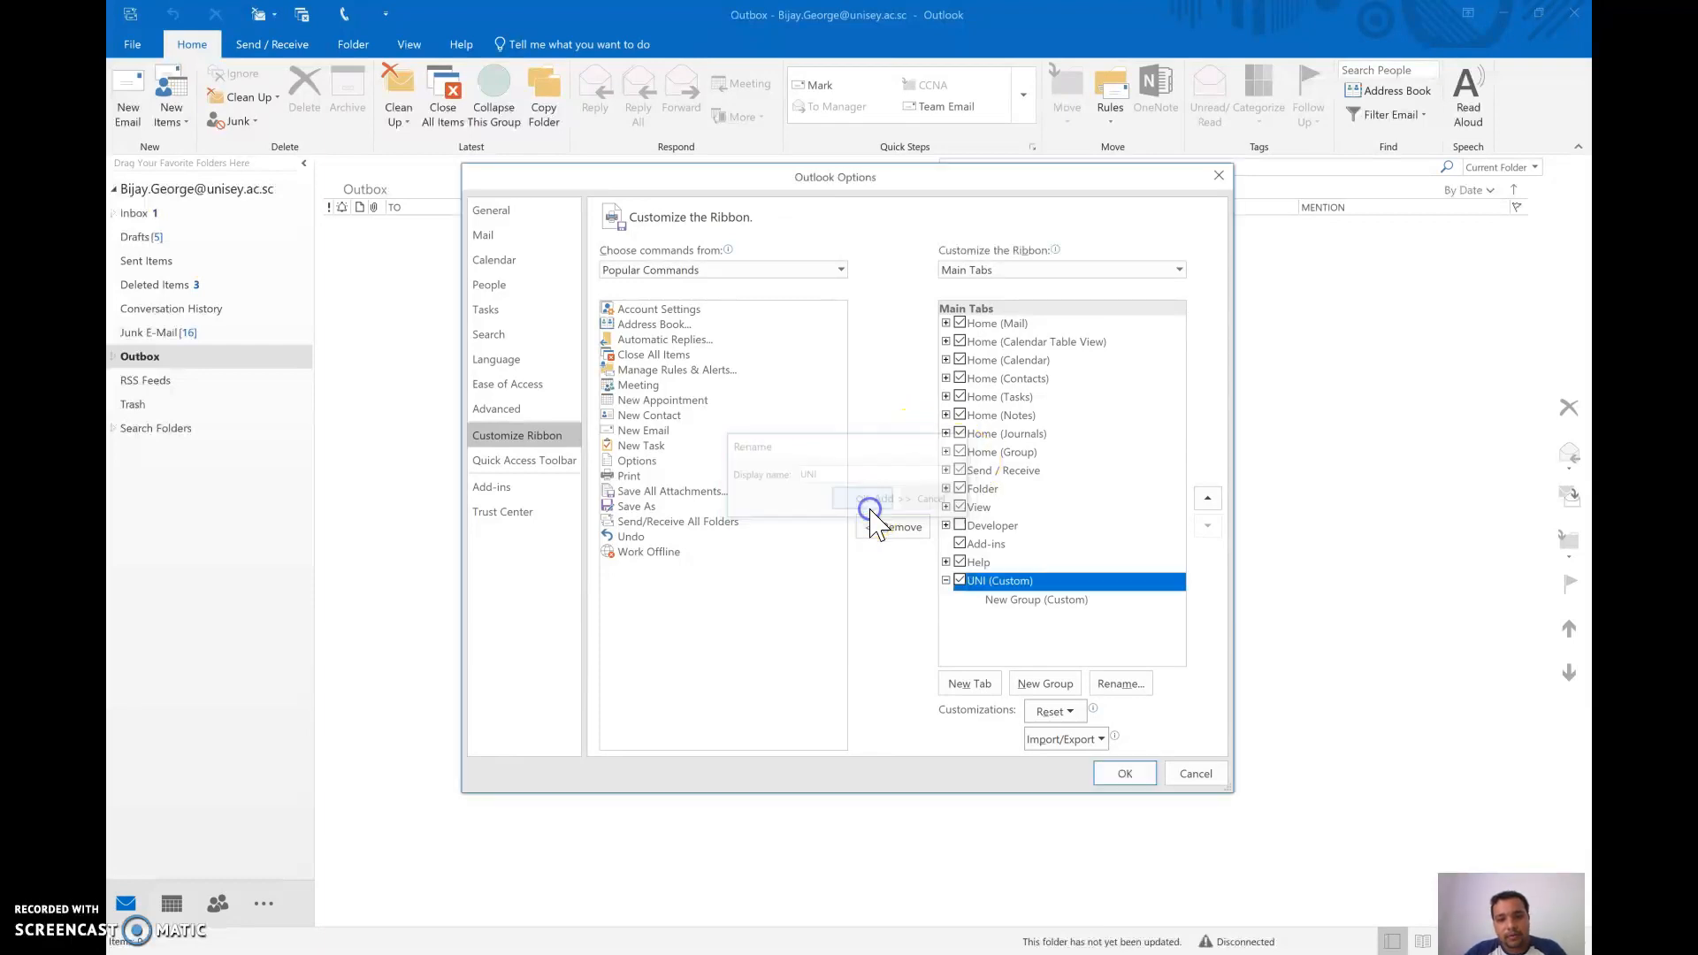
Reopen the sketchpad diagram, circle "HR" and "Admin" in black, and close the sketchpad.
{"action": "left_click", "coordinate": [1026, 600]}
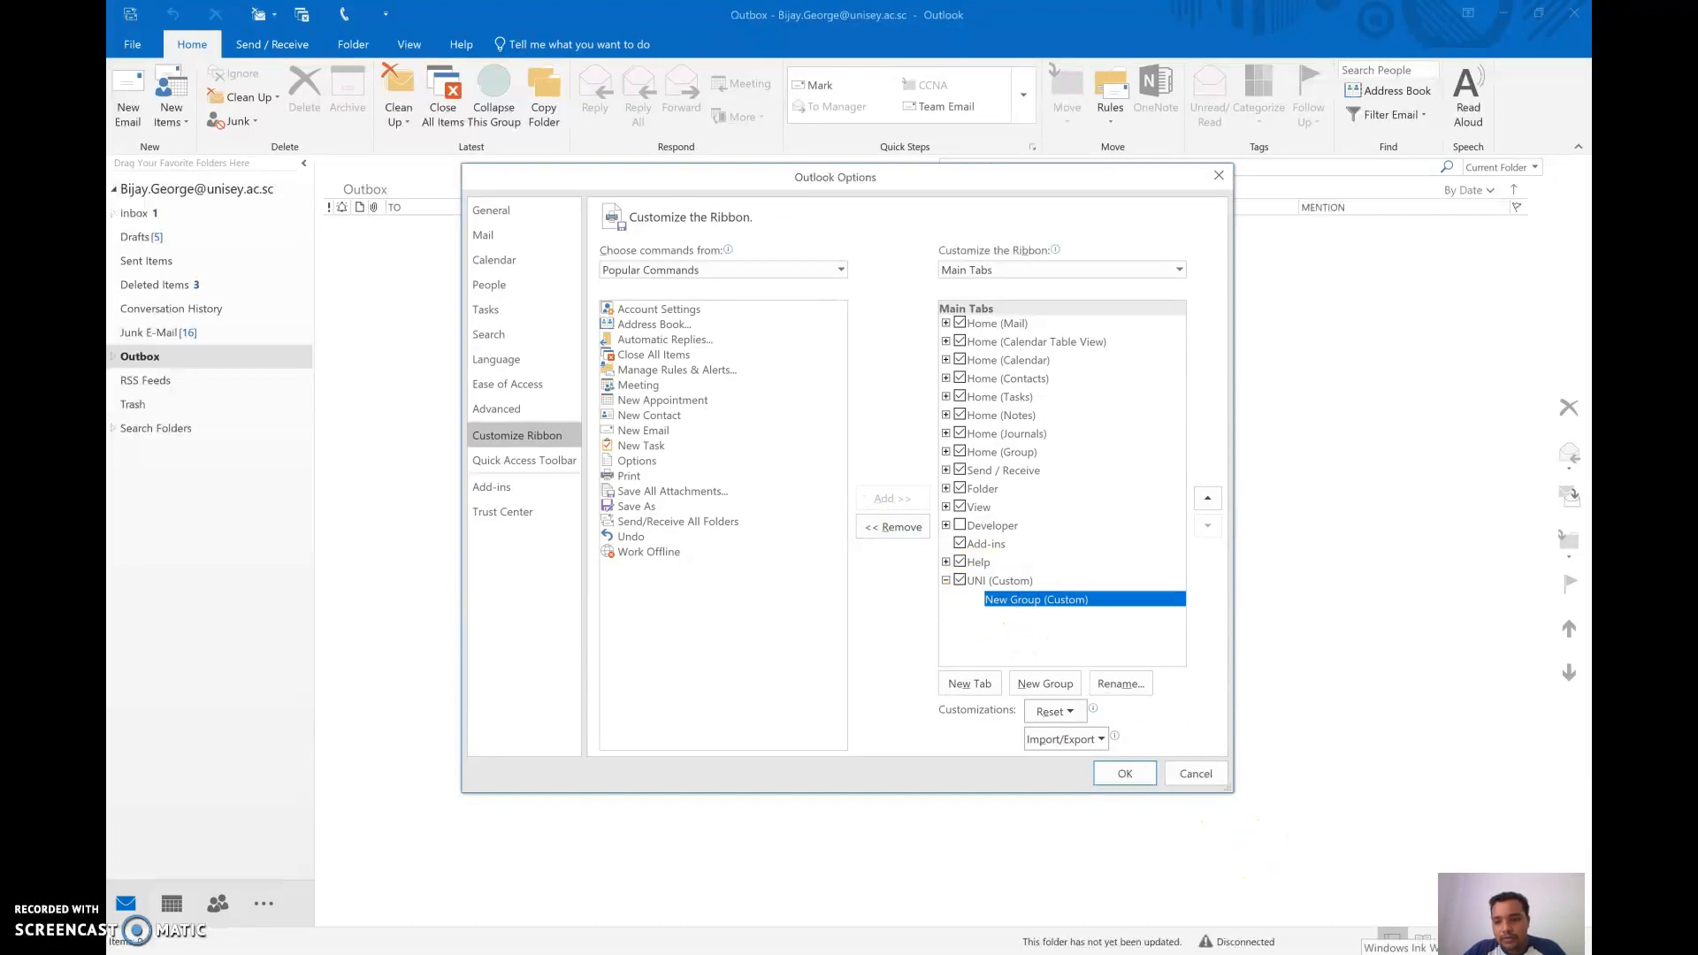
{"action": "left_click", "coordinate": [1425, 954]}
{"action": "left_click", "coordinate": [1416, 534]}
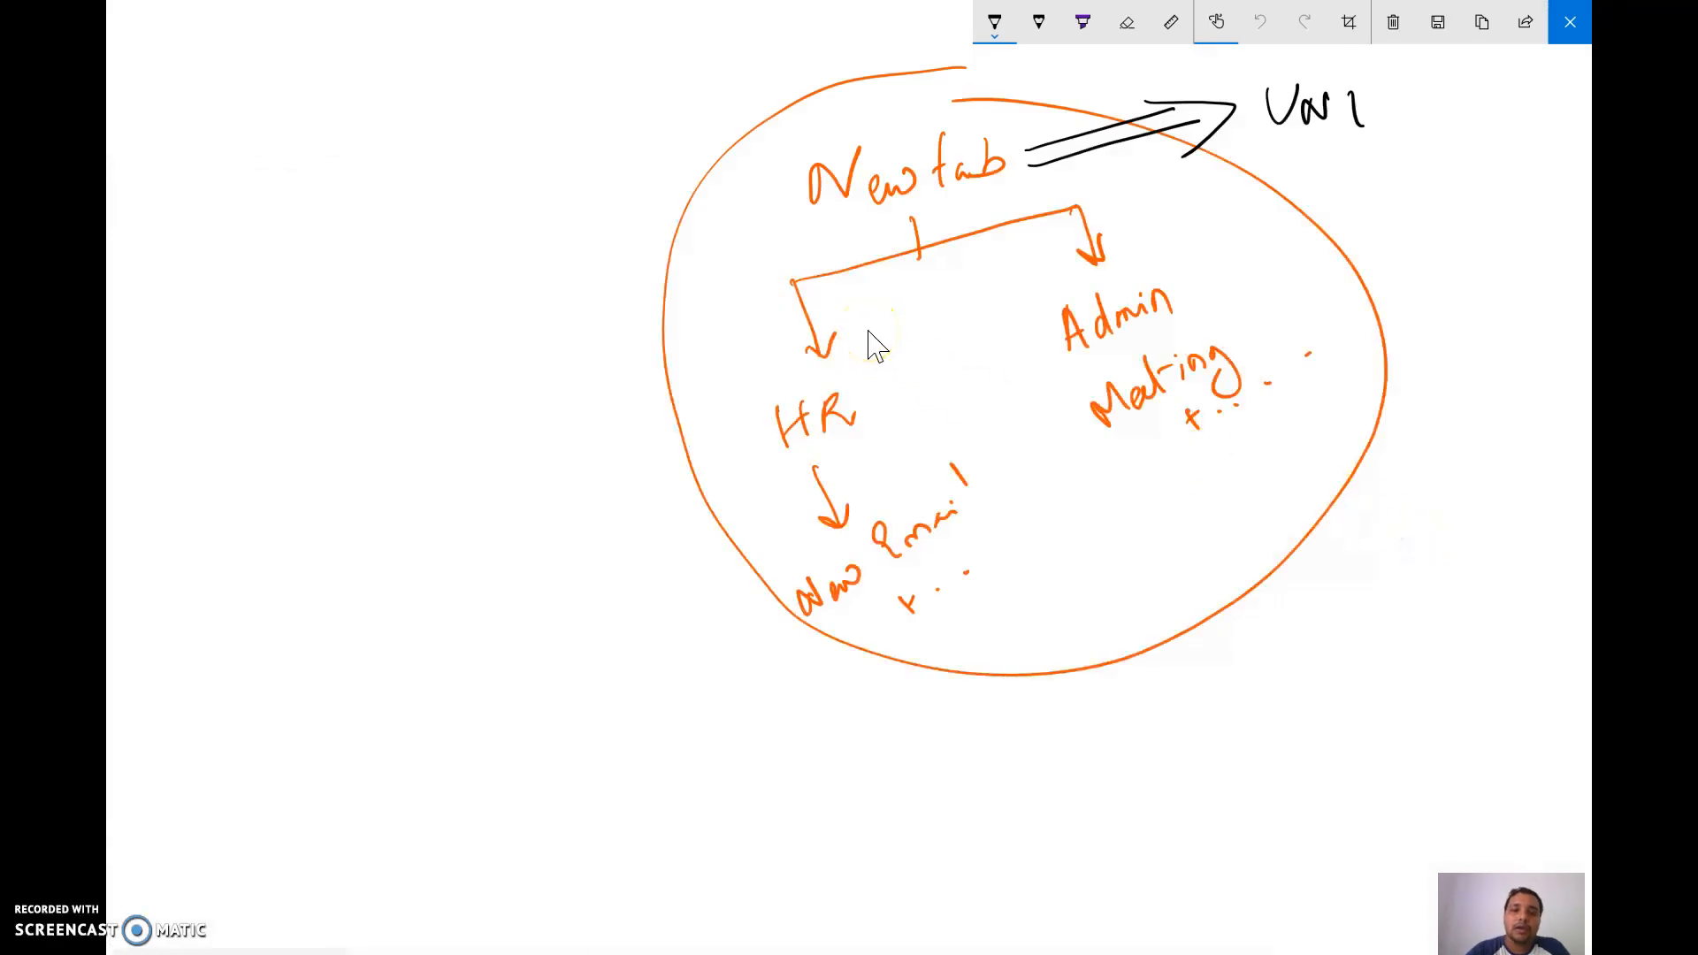
{"action": "left_click_drag", "start_coordinate": [854, 439], "coordinate": [872, 374]}
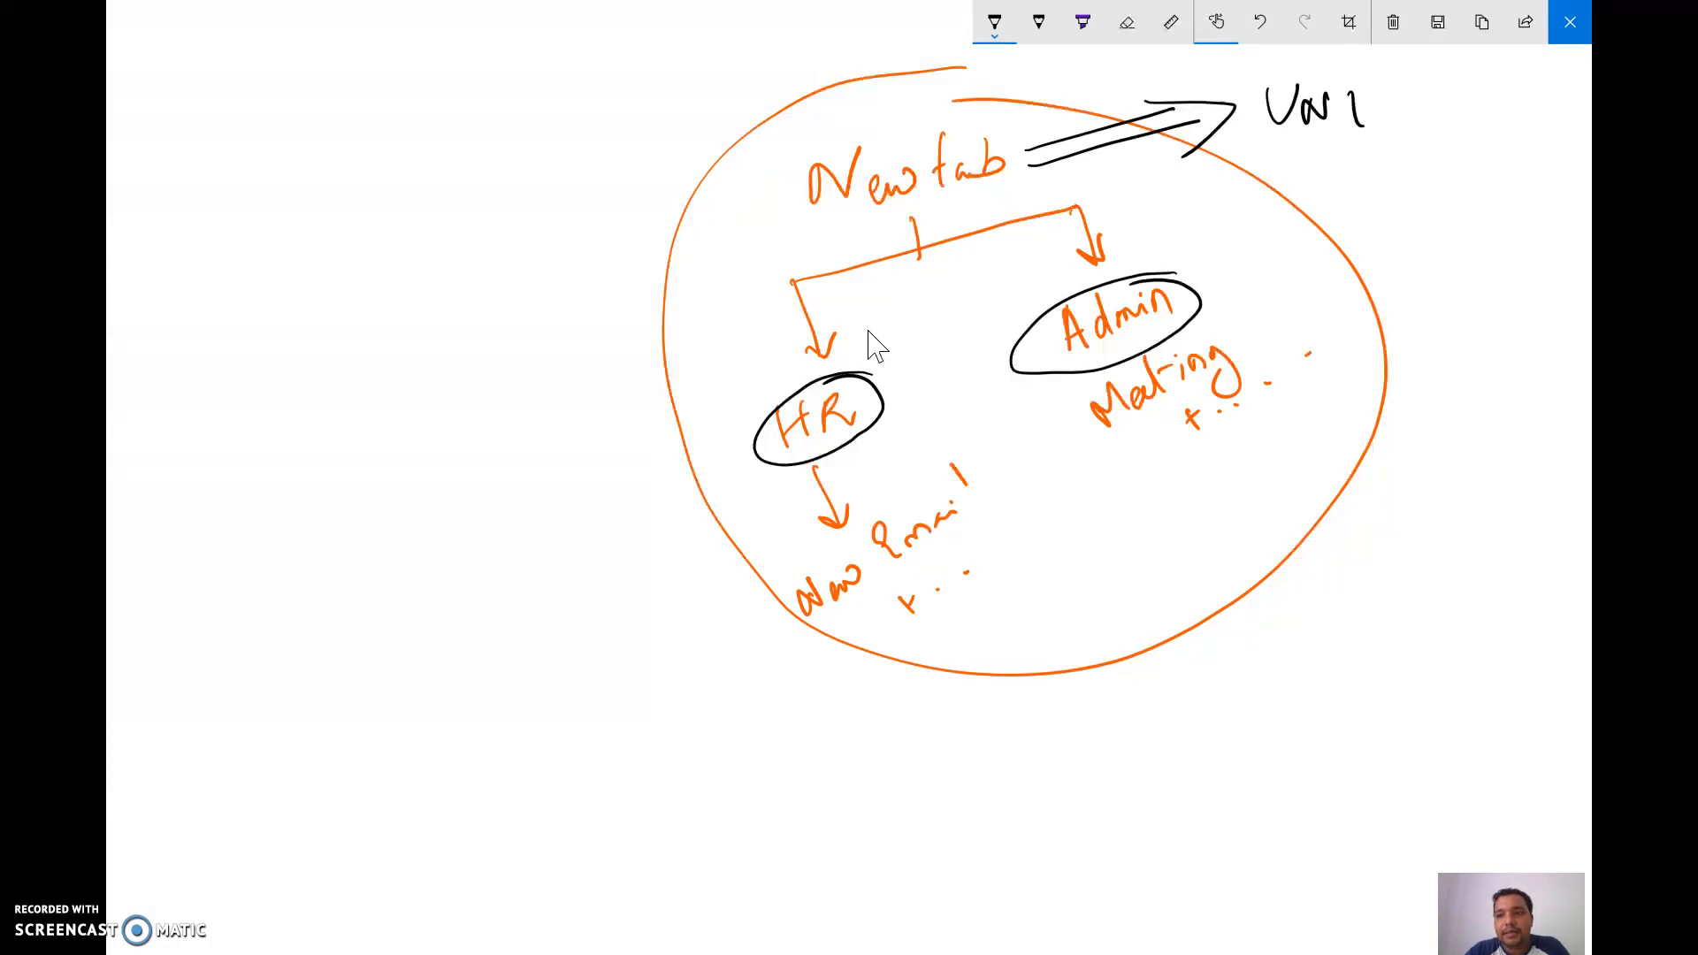
{"action": "left_click", "coordinate": [1569, 22]}
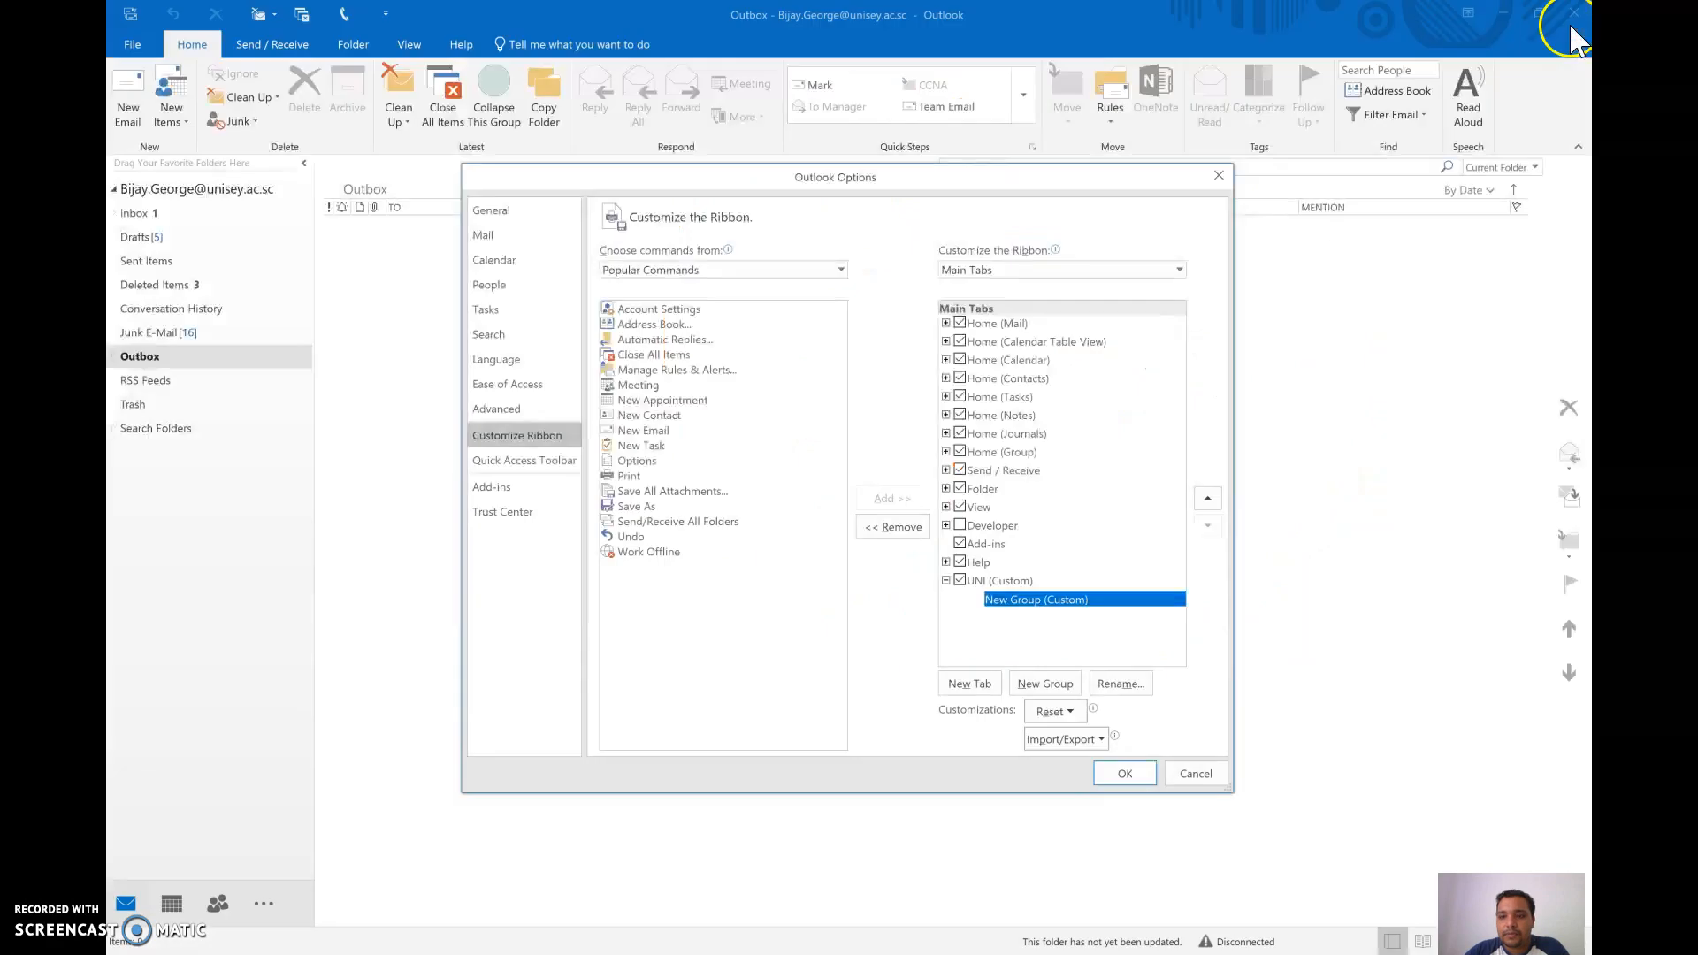
Rename the new group under the UNI tab as HR and give it the dark green square symbol.
{"action": "right_click", "coordinate": [1033, 611]}
{"action": "left_click", "coordinate": [1090, 659]}
{"action": "type", "text": "HR"}
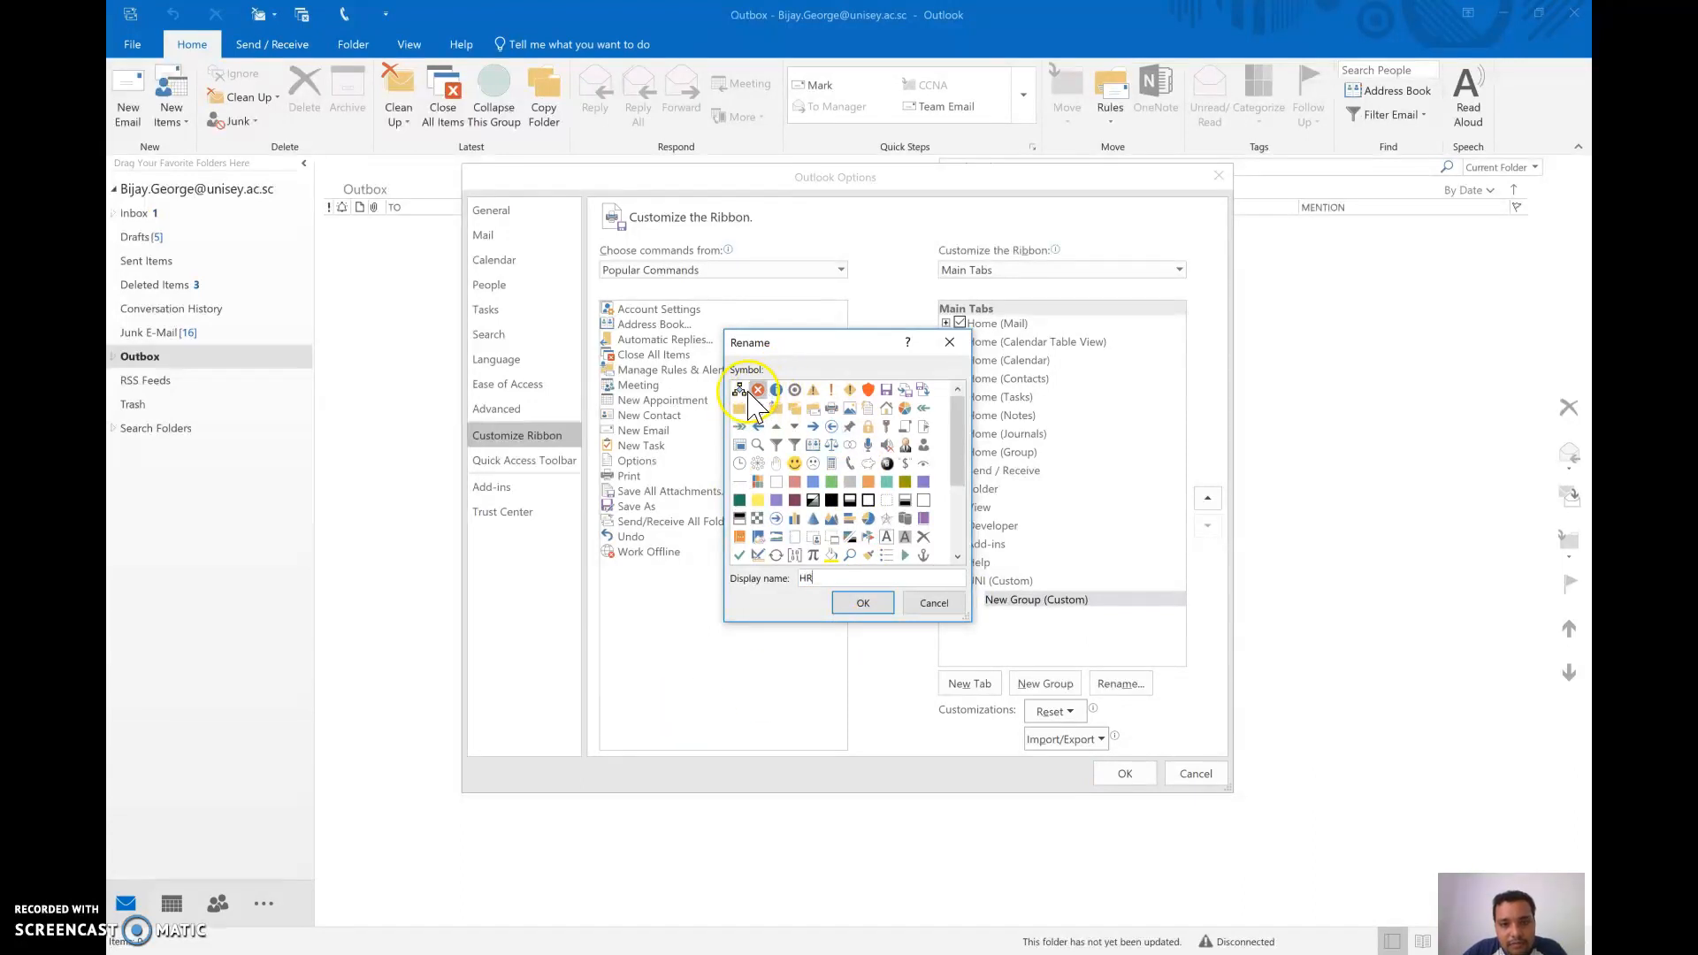
{"action": "left_click", "coordinate": [739, 500]}
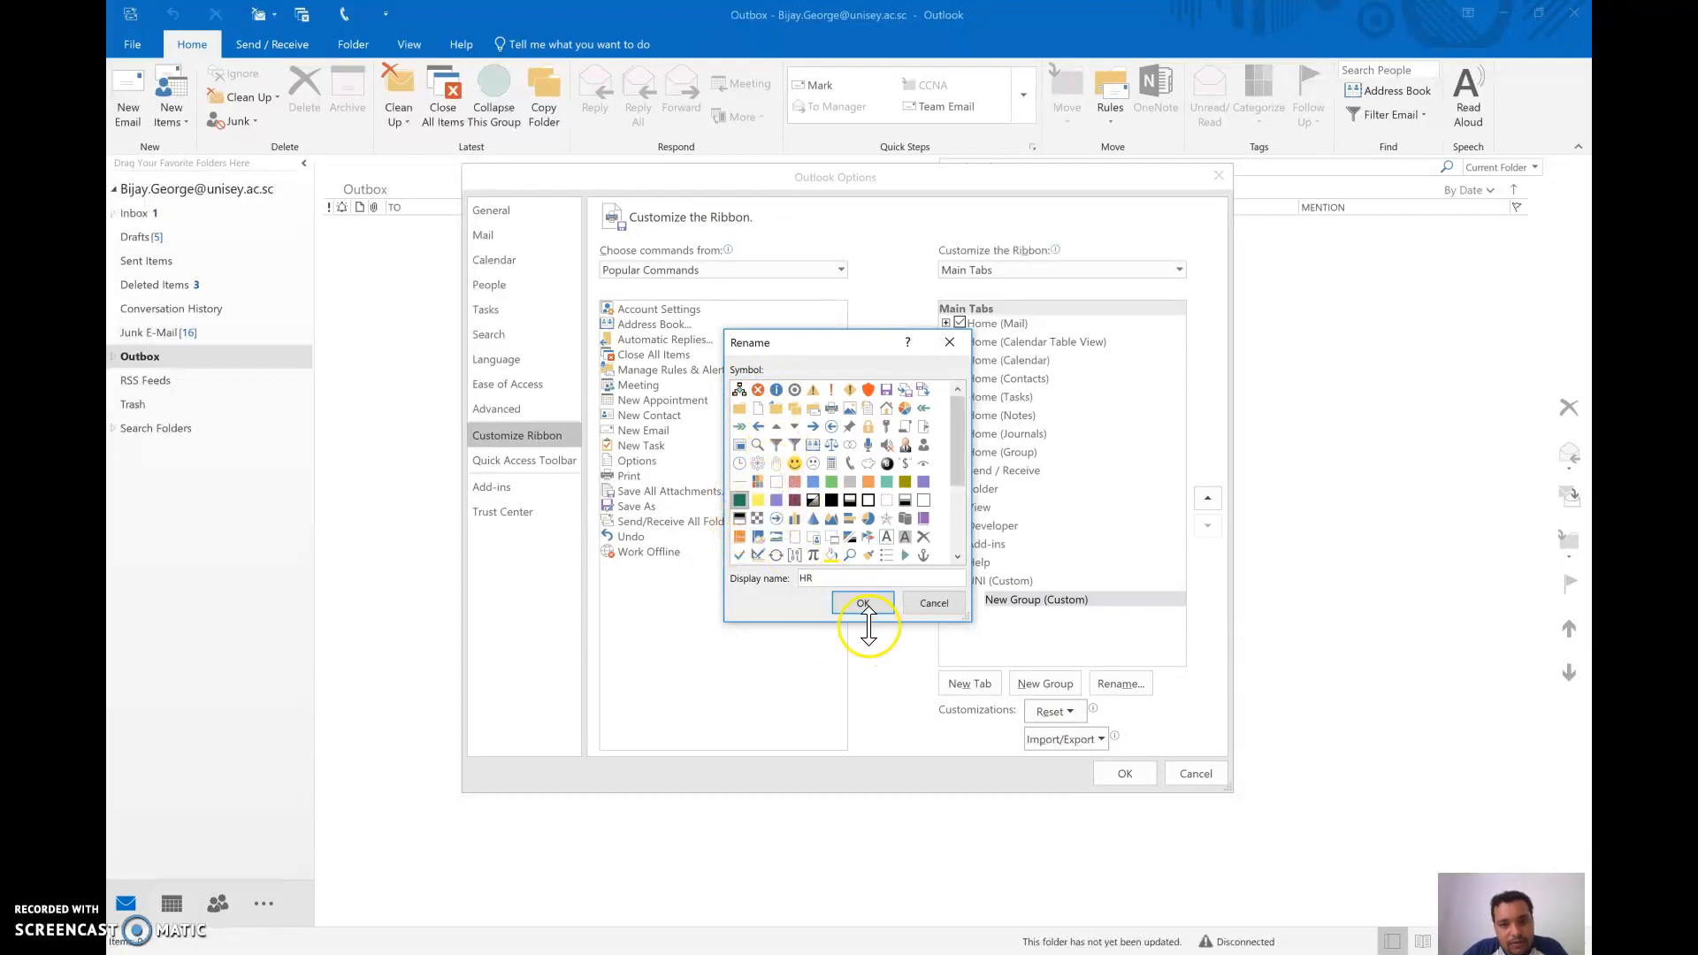
{"action": "left_click", "coordinate": [865, 603]}
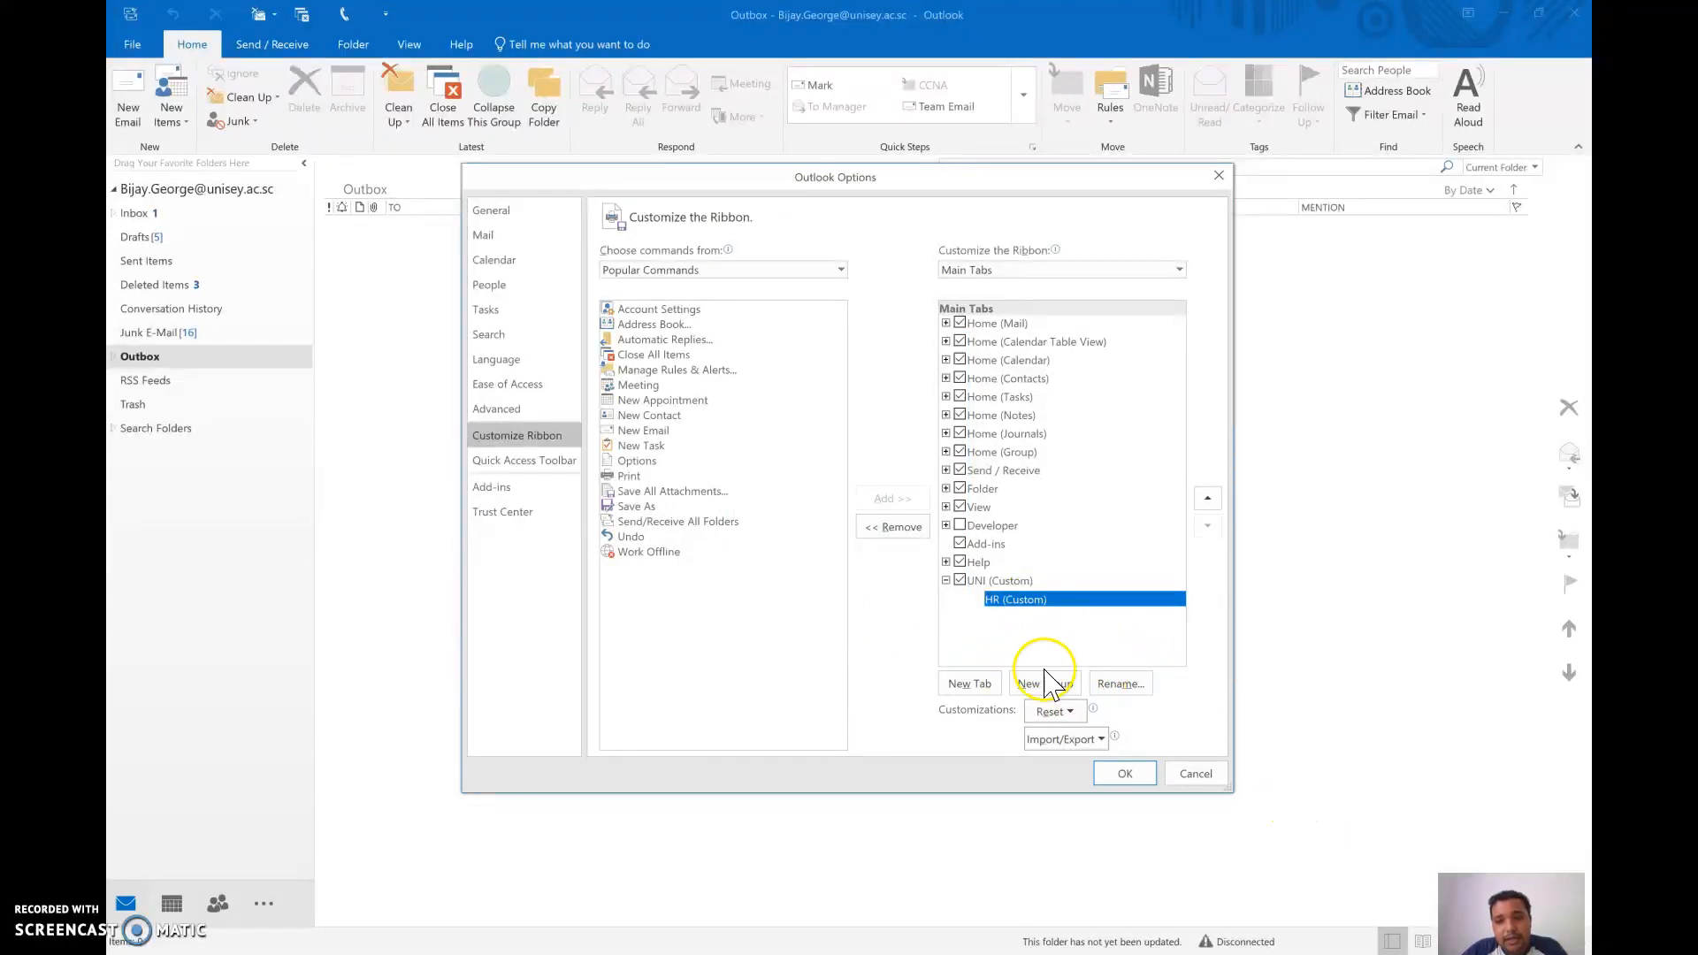
Add a second group to the UNI tab, named Admin with the yellow smiley symbol.
{"action": "left_click", "coordinate": [1046, 684]}
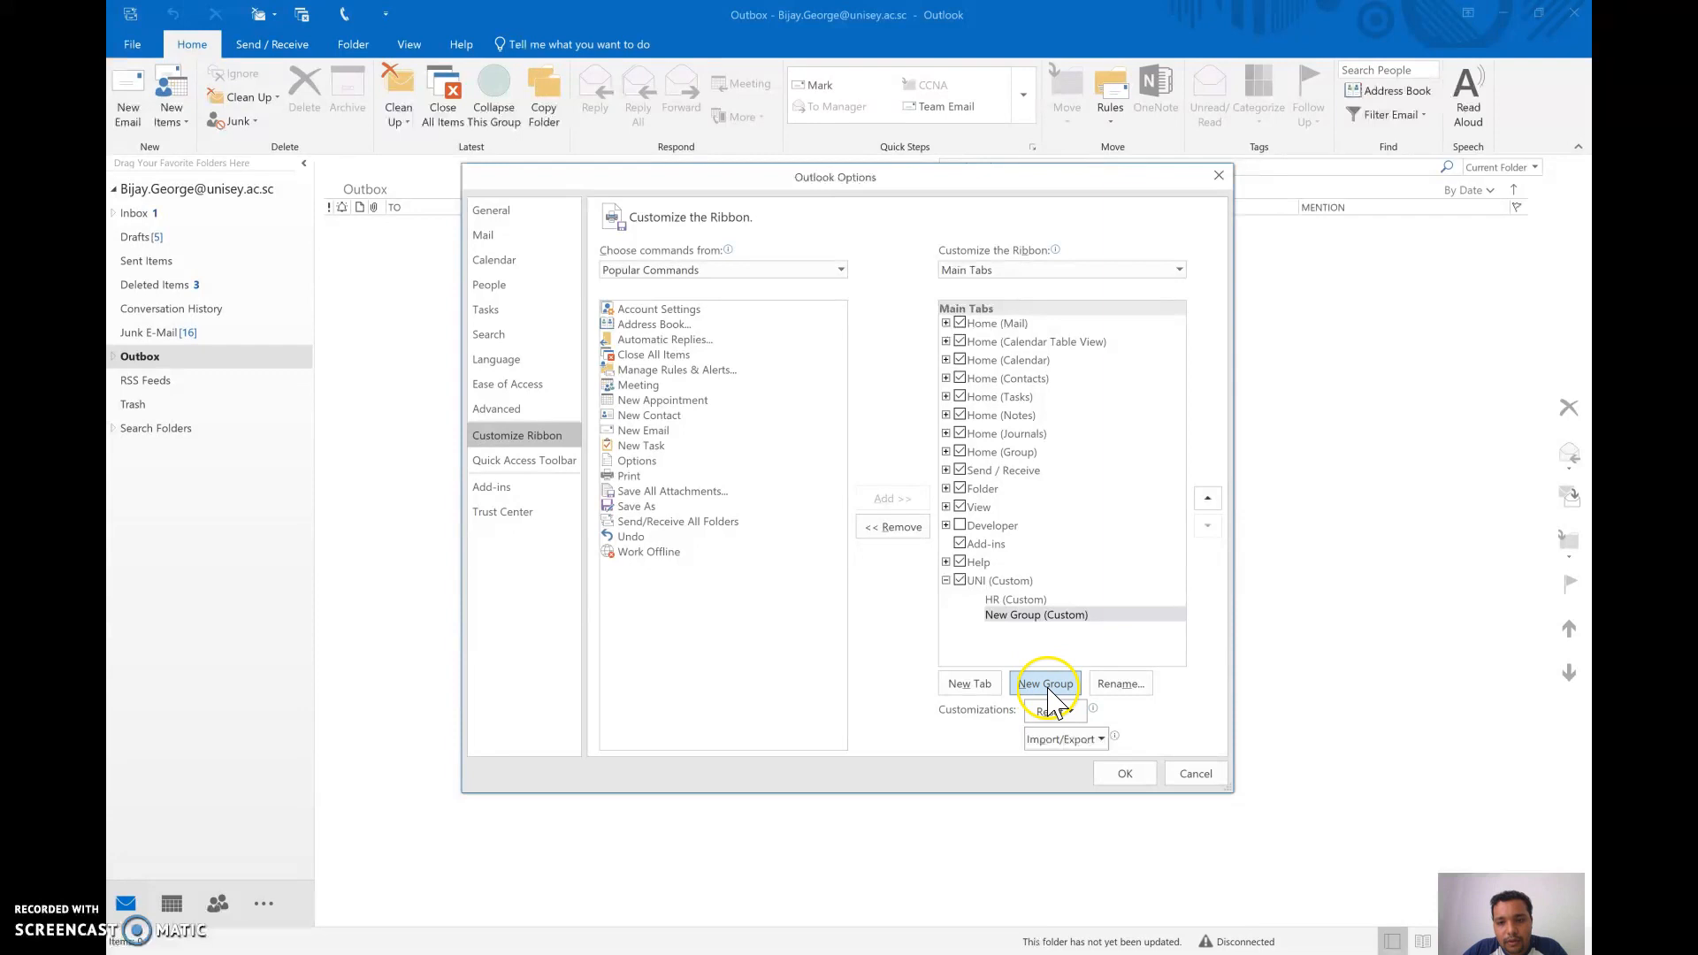
{"action": "left_click", "coordinate": [1010, 617]}
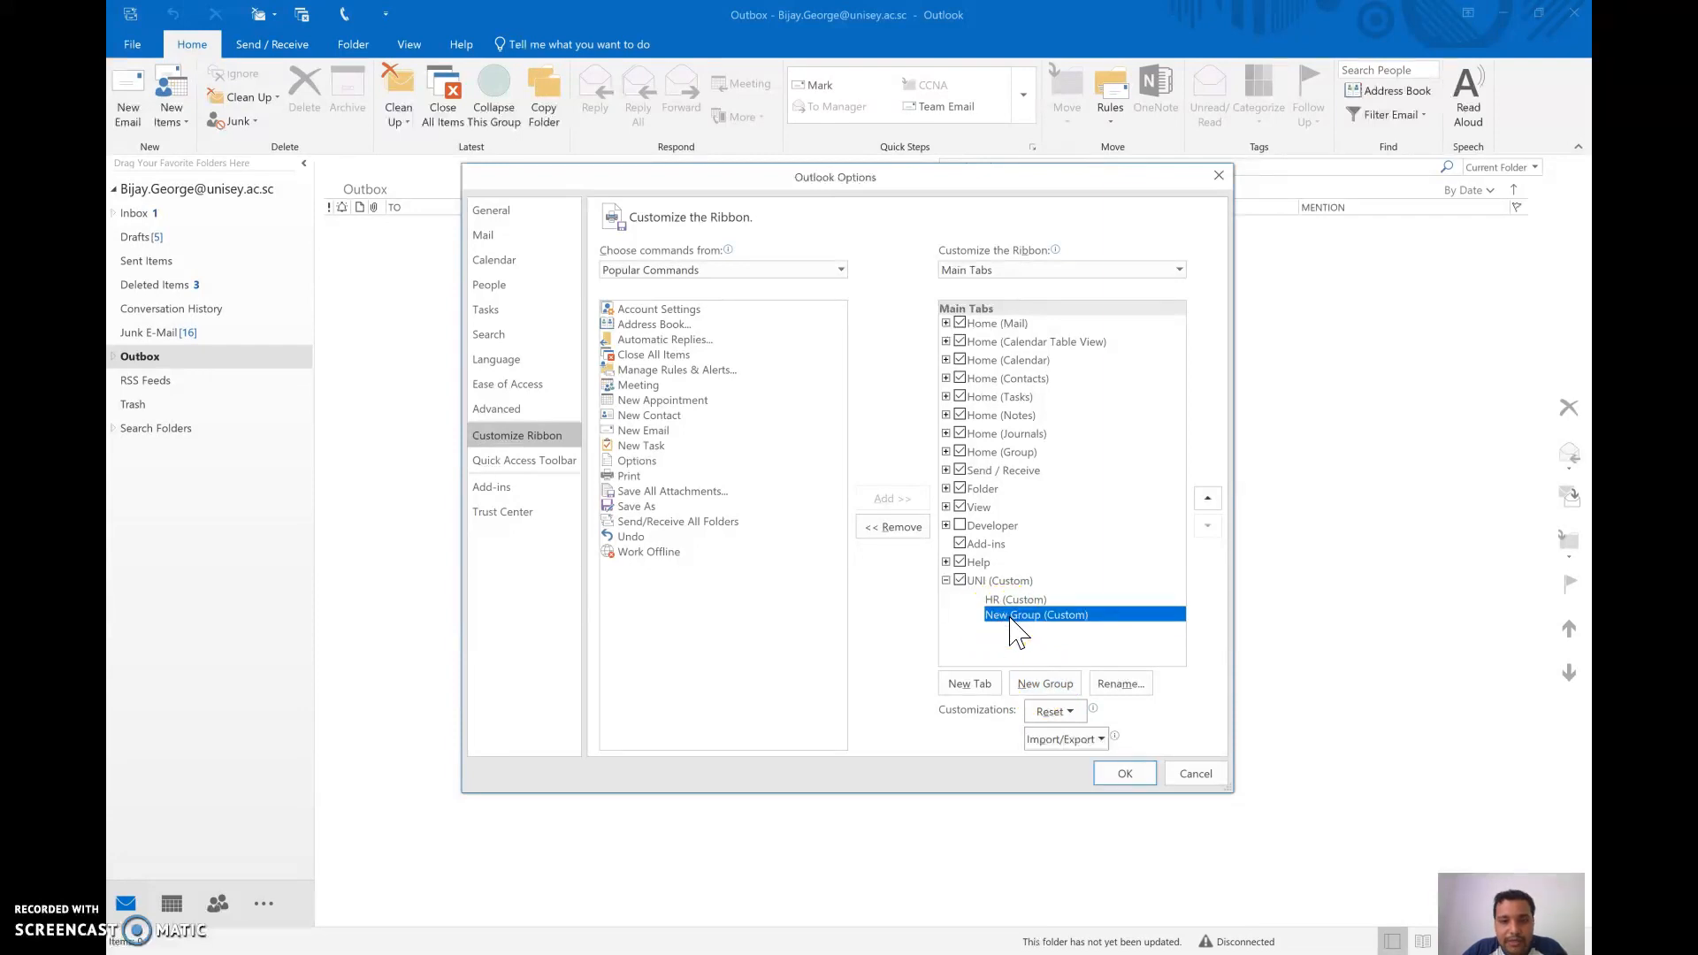
{"action": "right_click", "coordinate": [1017, 631]}
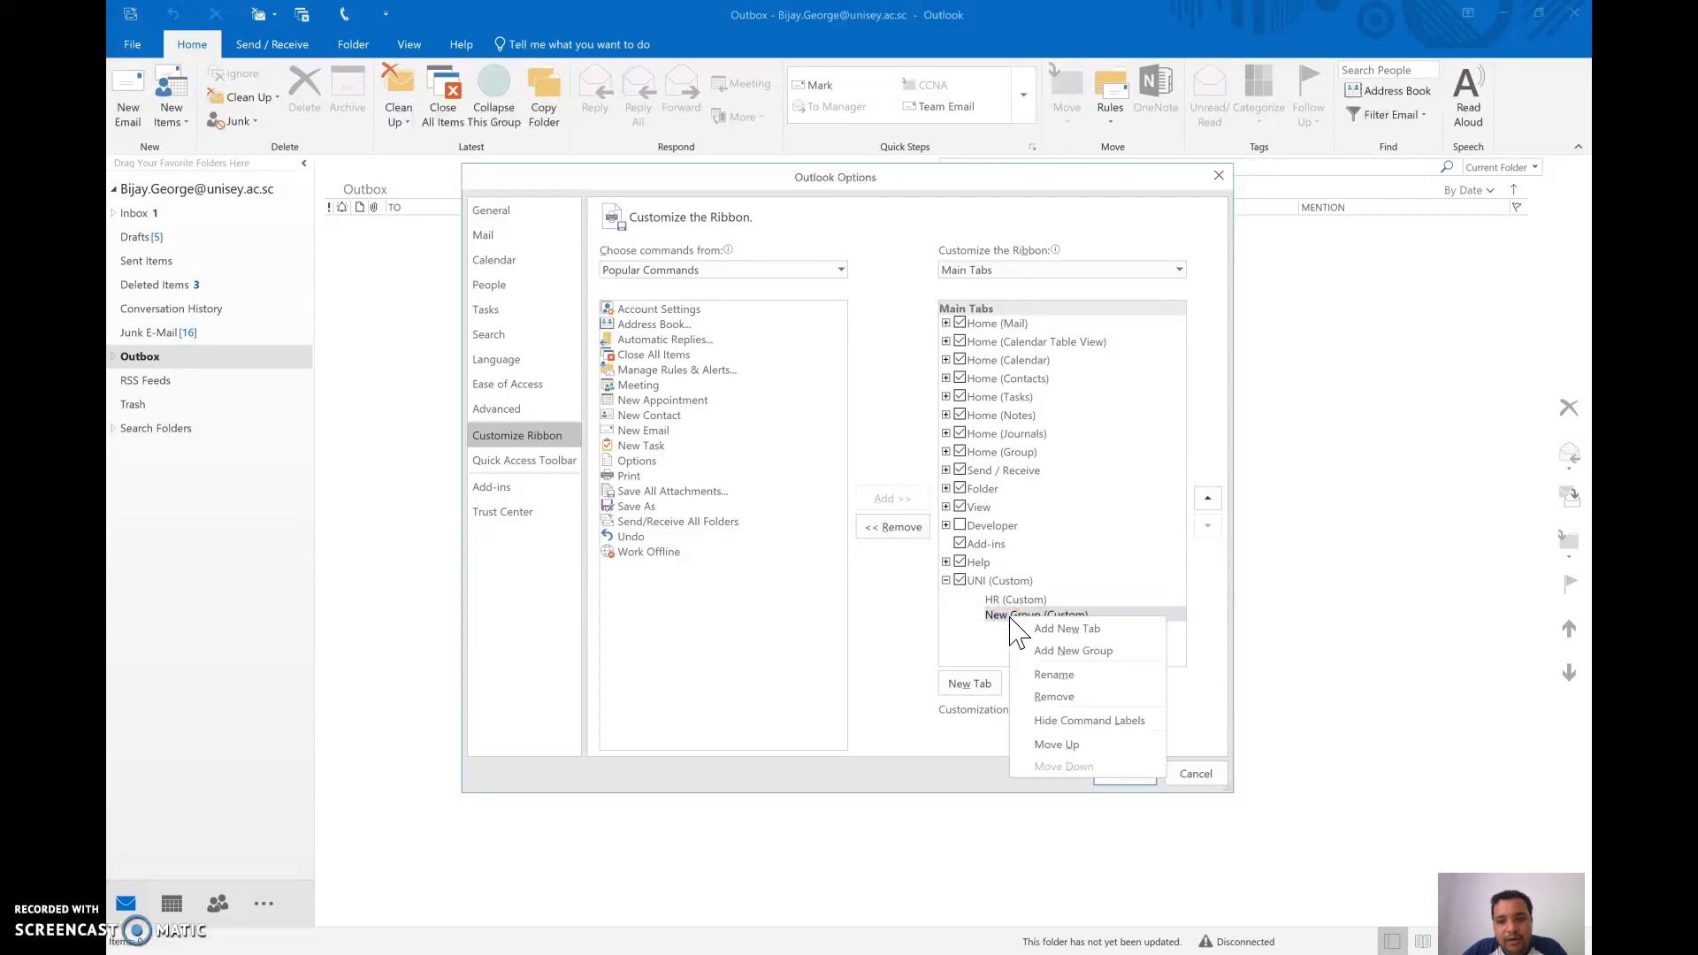
{"action": "left_click", "coordinate": [1053, 674]}
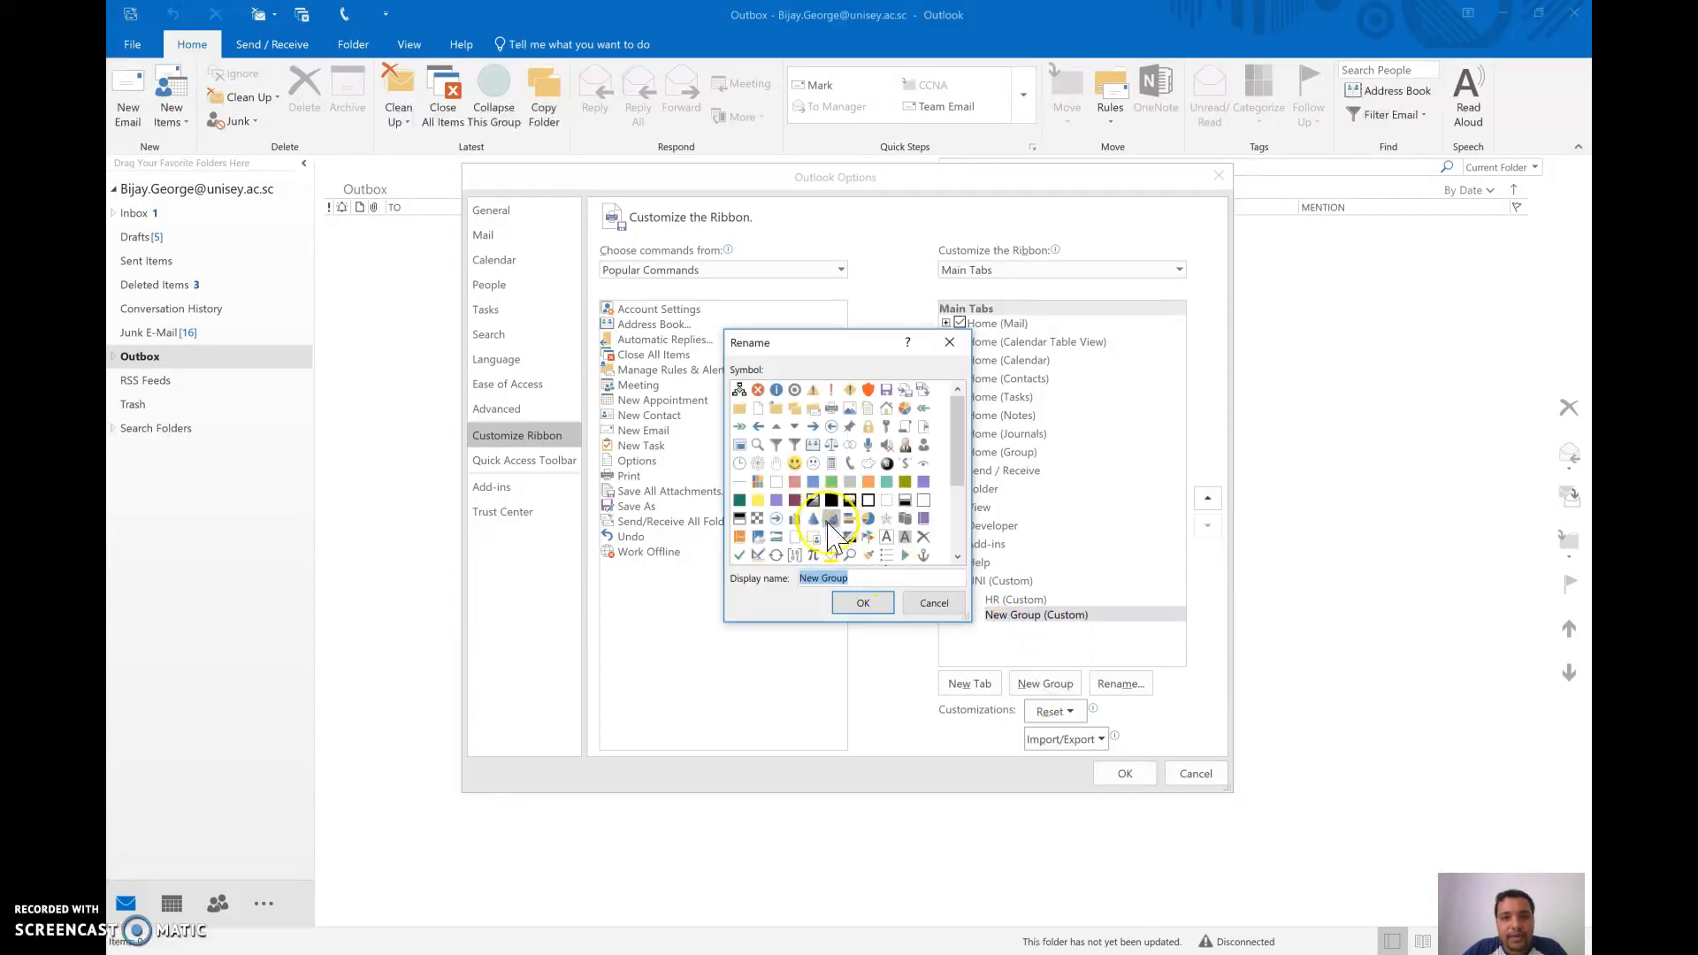
{"action": "type", "text": "Admin"}
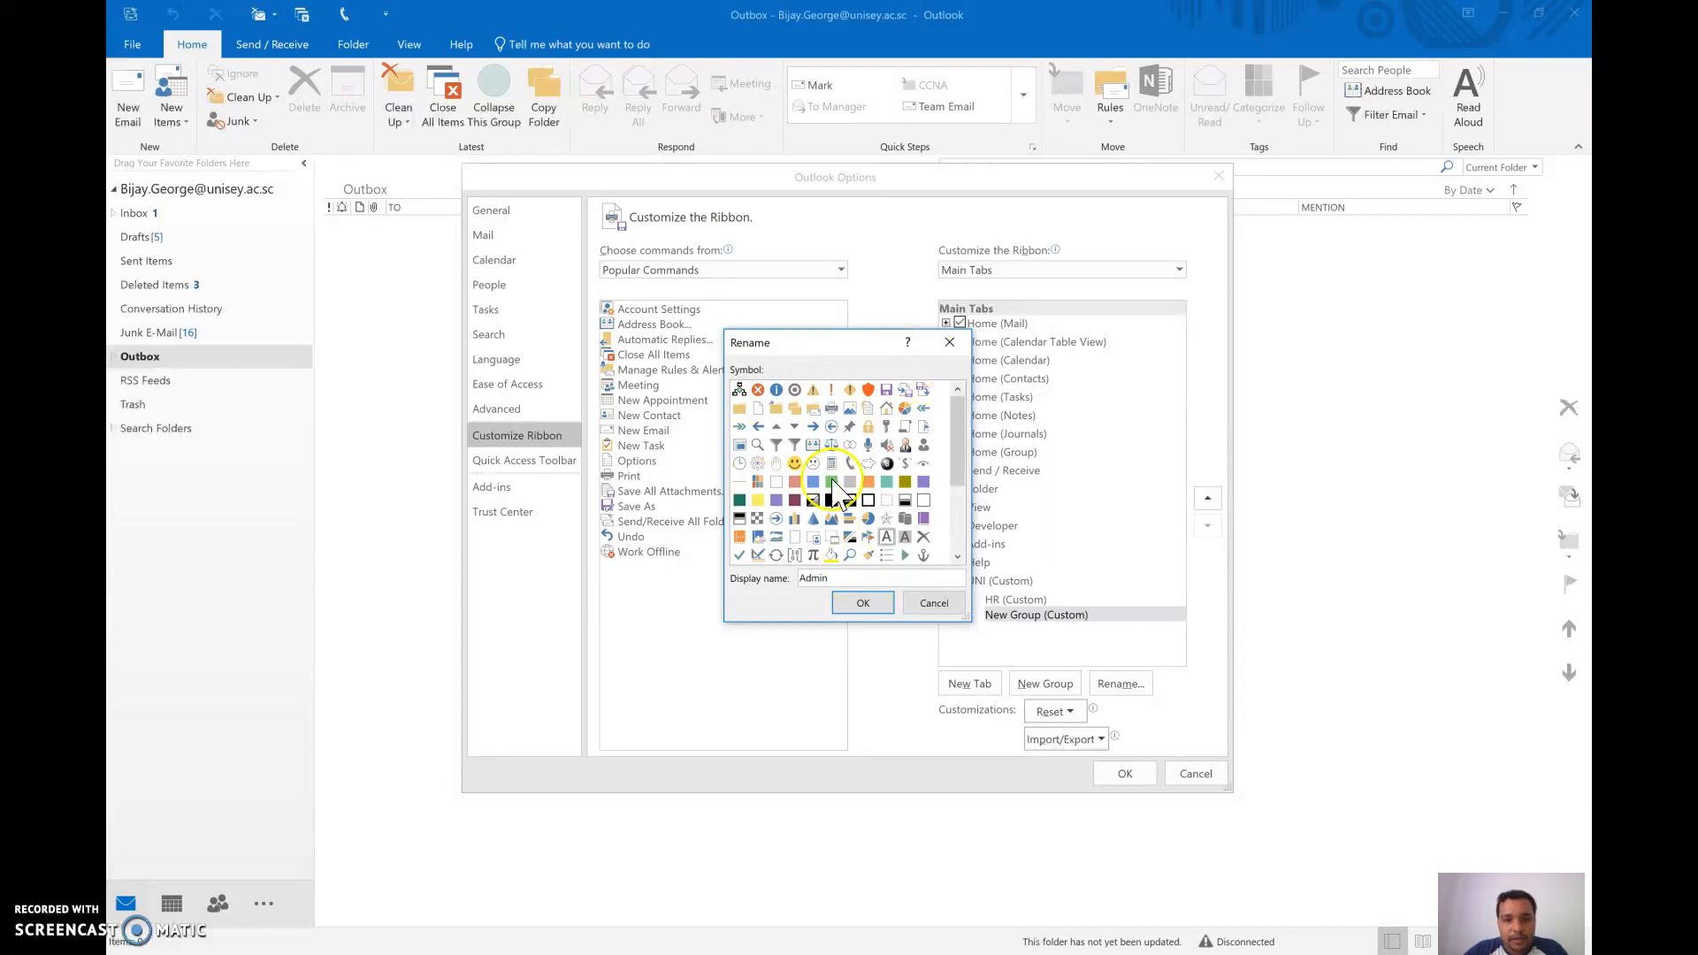
{"action": "left_click", "coordinate": [793, 462]}
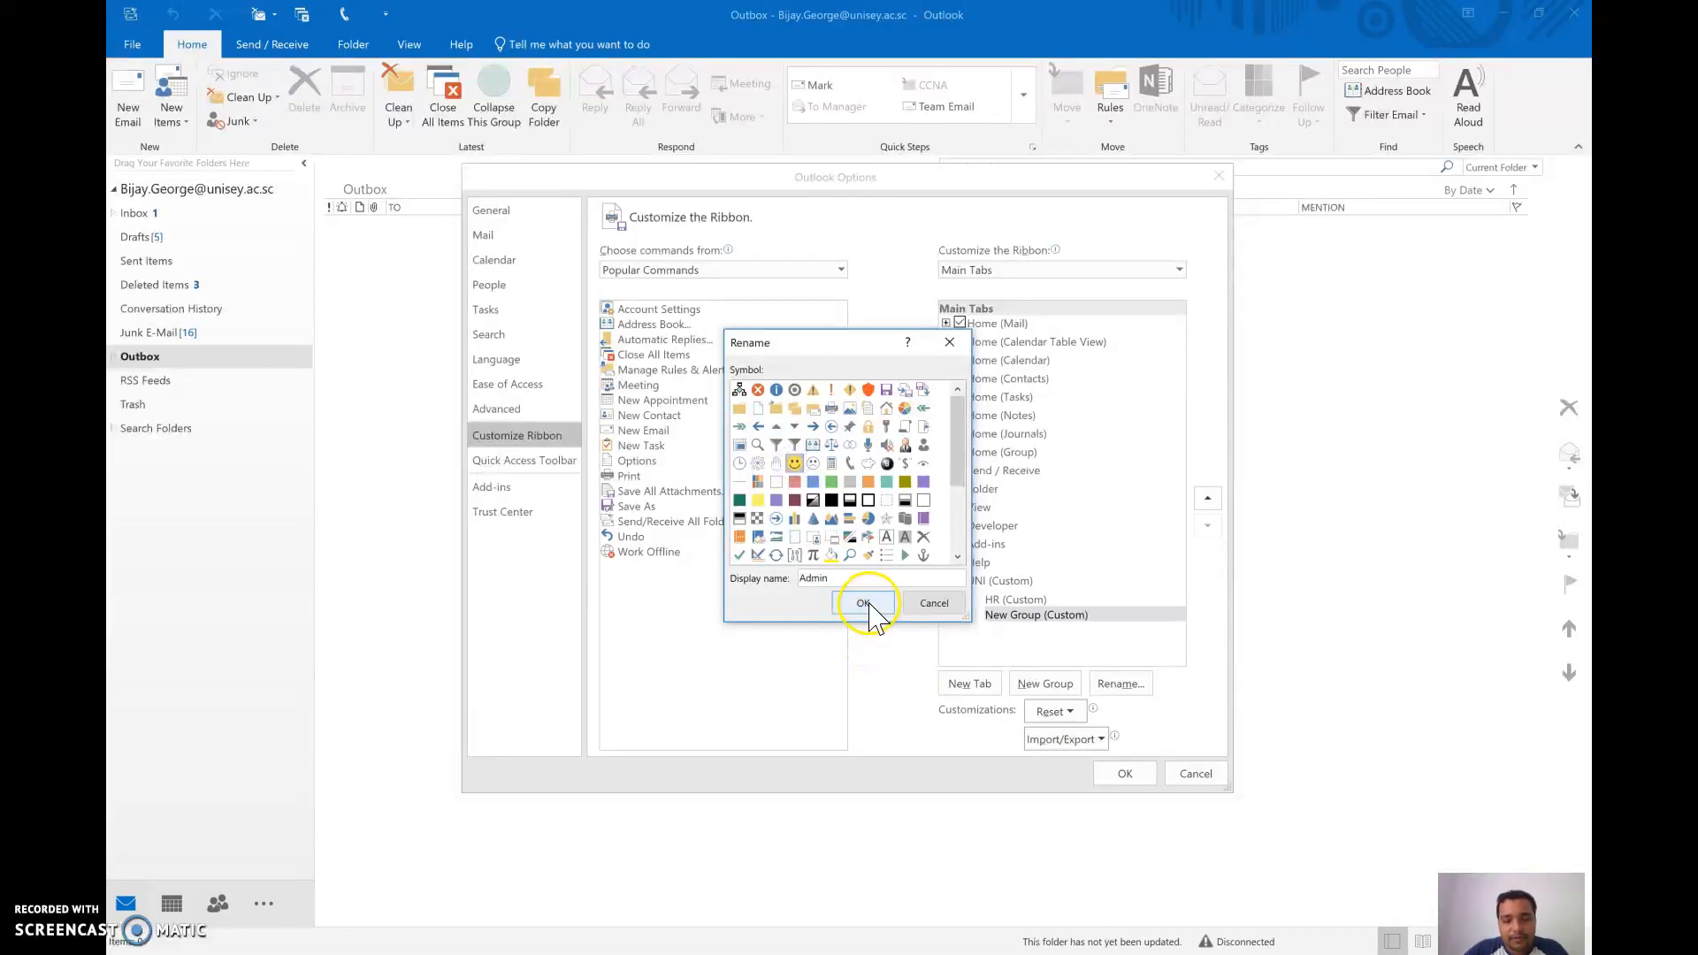
{"action": "left_click", "coordinate": [864, 604]}
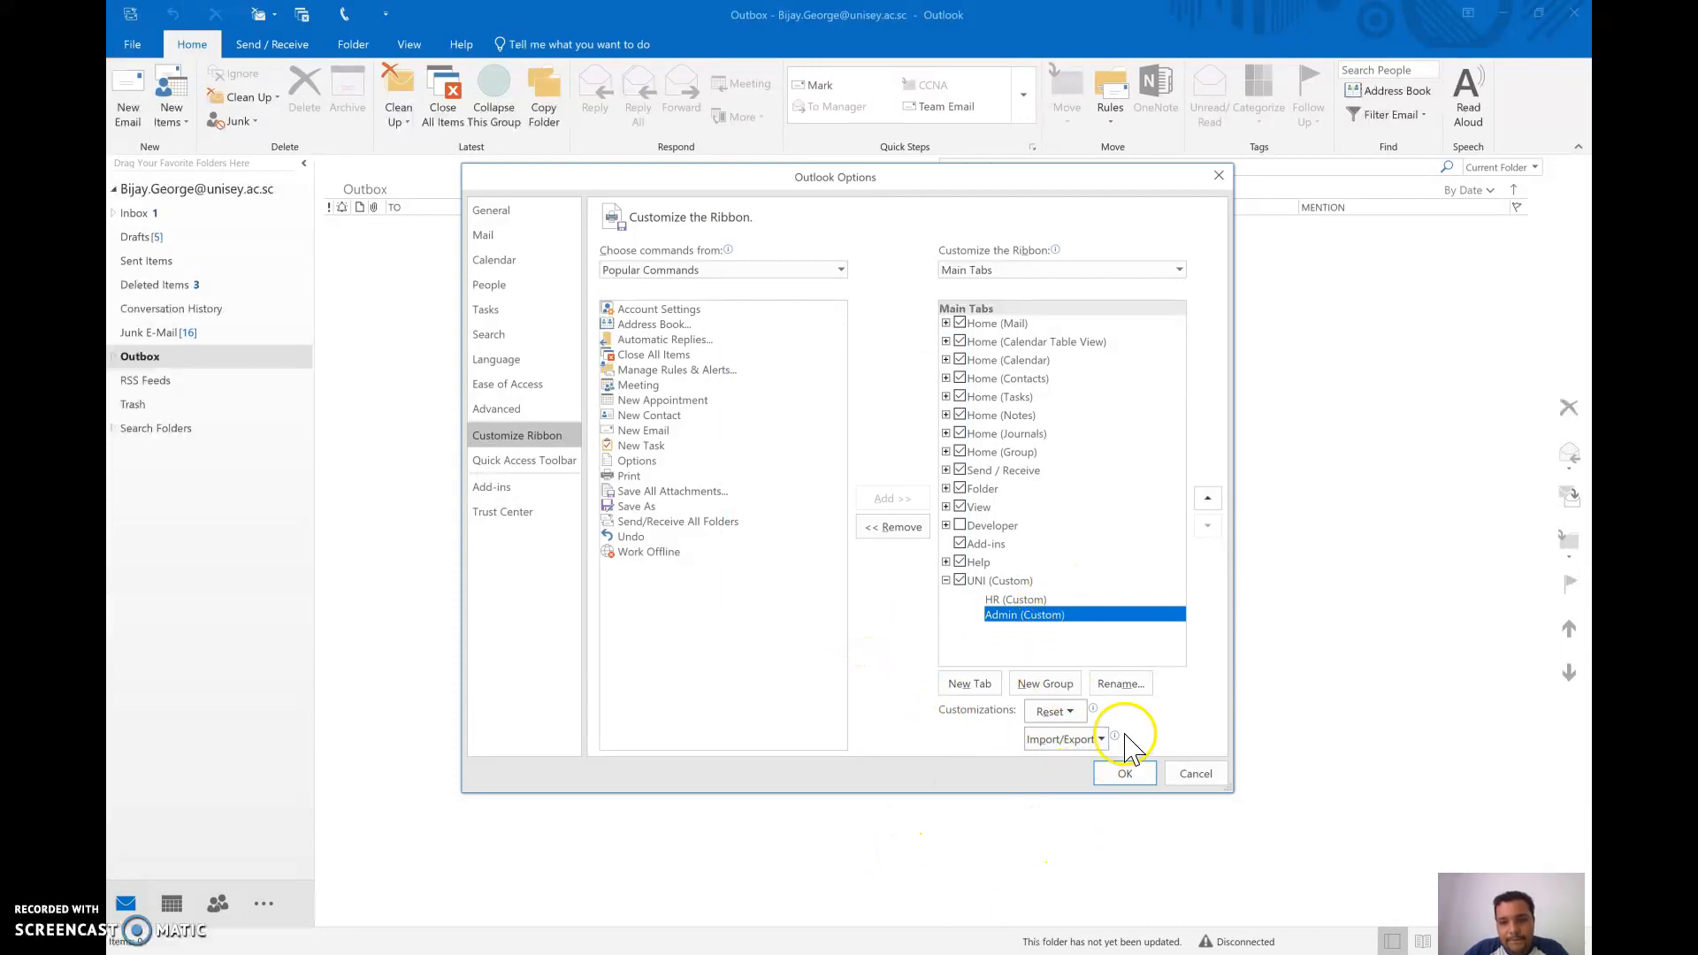
Reopen the sketchpad, draw a short black vertical line above "New tab", and underline "HR" and "Admin" with the purple highlighter.
{"action": "left_click", "coordinate": [1040, 601]}
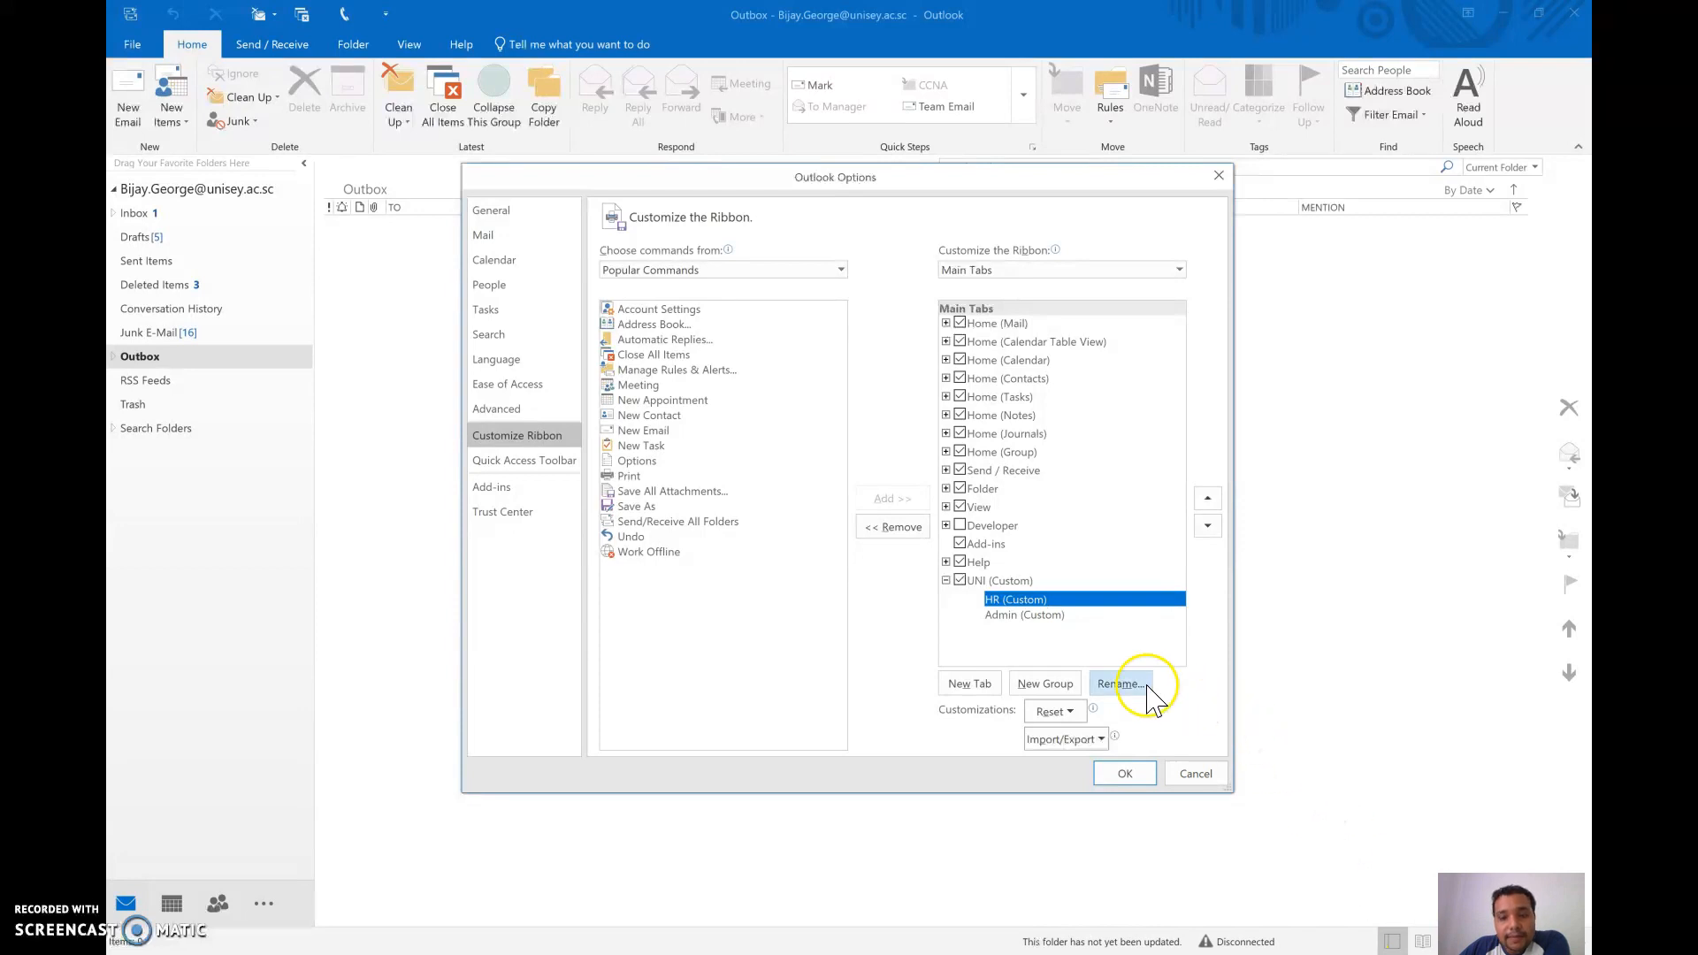
{"action": "key", "text": "super+w"}
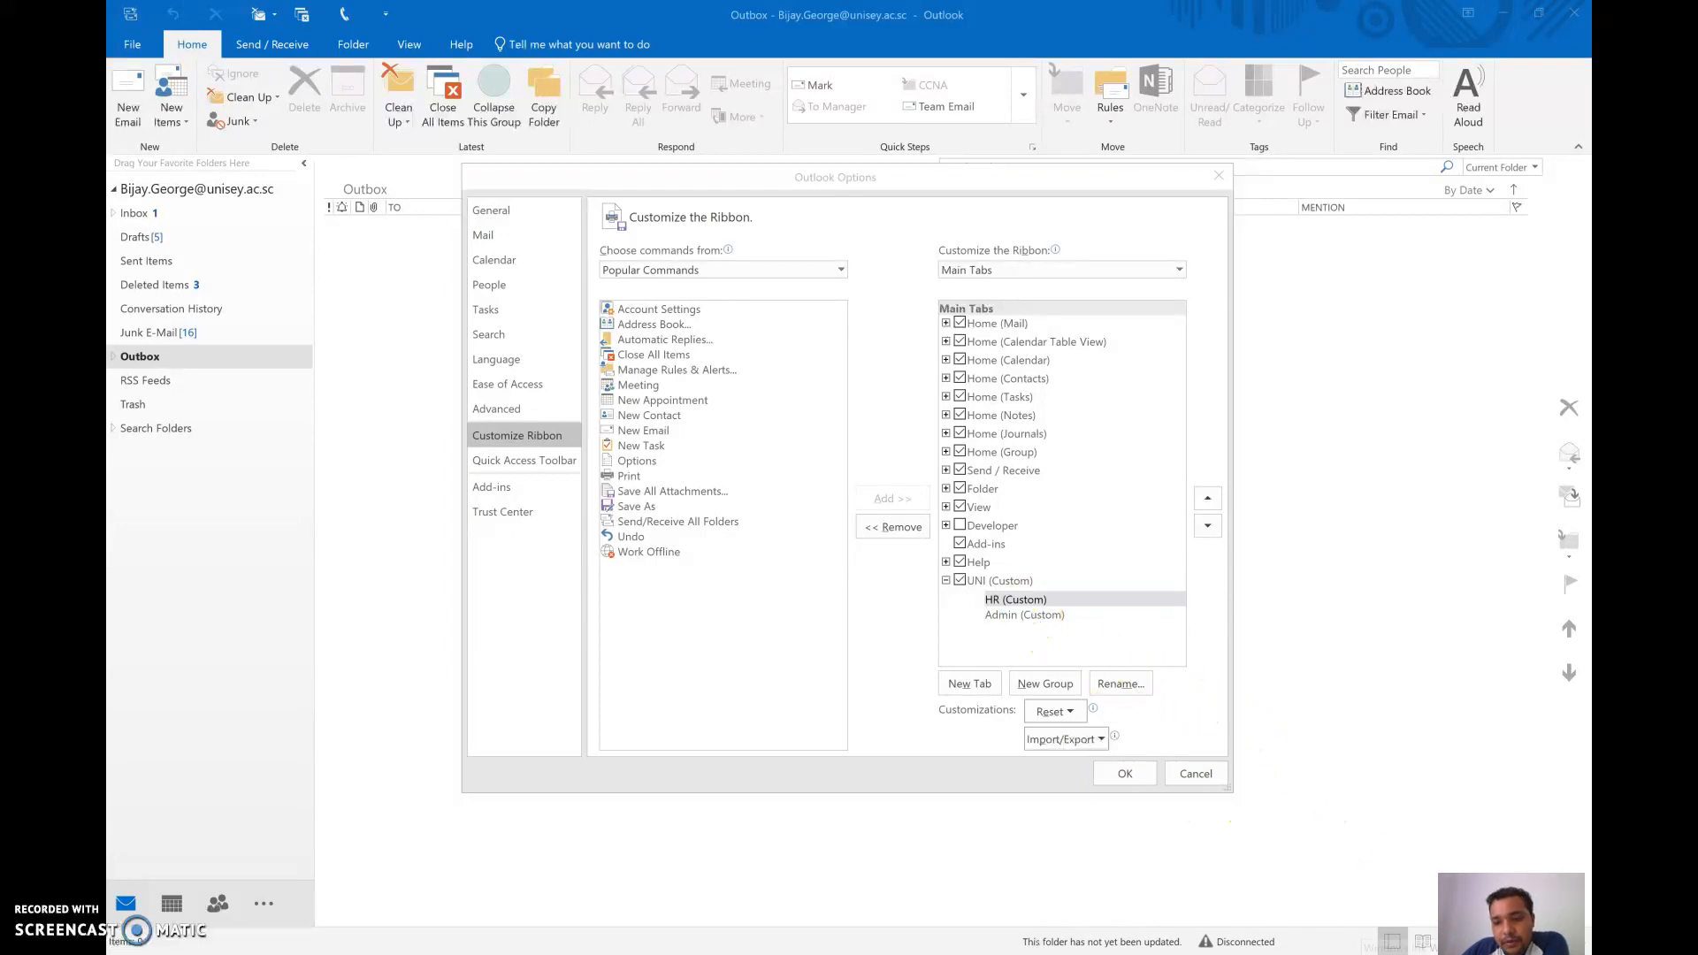
{"action": "left_click", "coordinate": [1433, 522]}
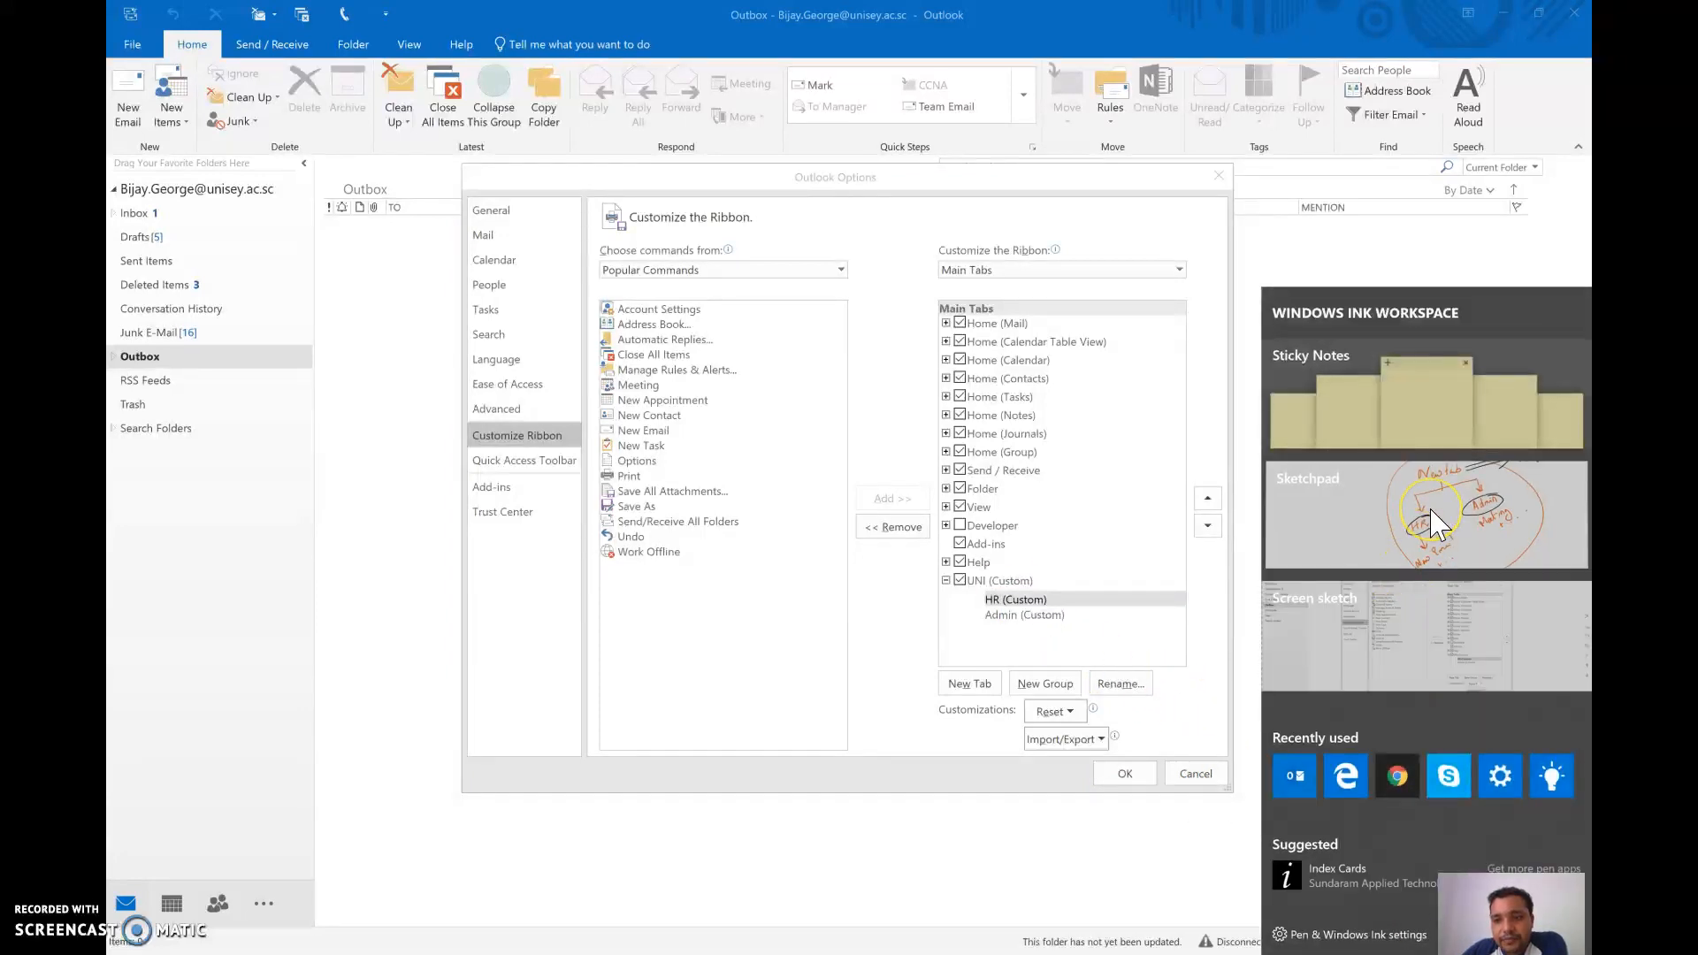
{"action": "left_click_drag", "start_coordinate": [803, 11], "coordinate": [812, 118]}
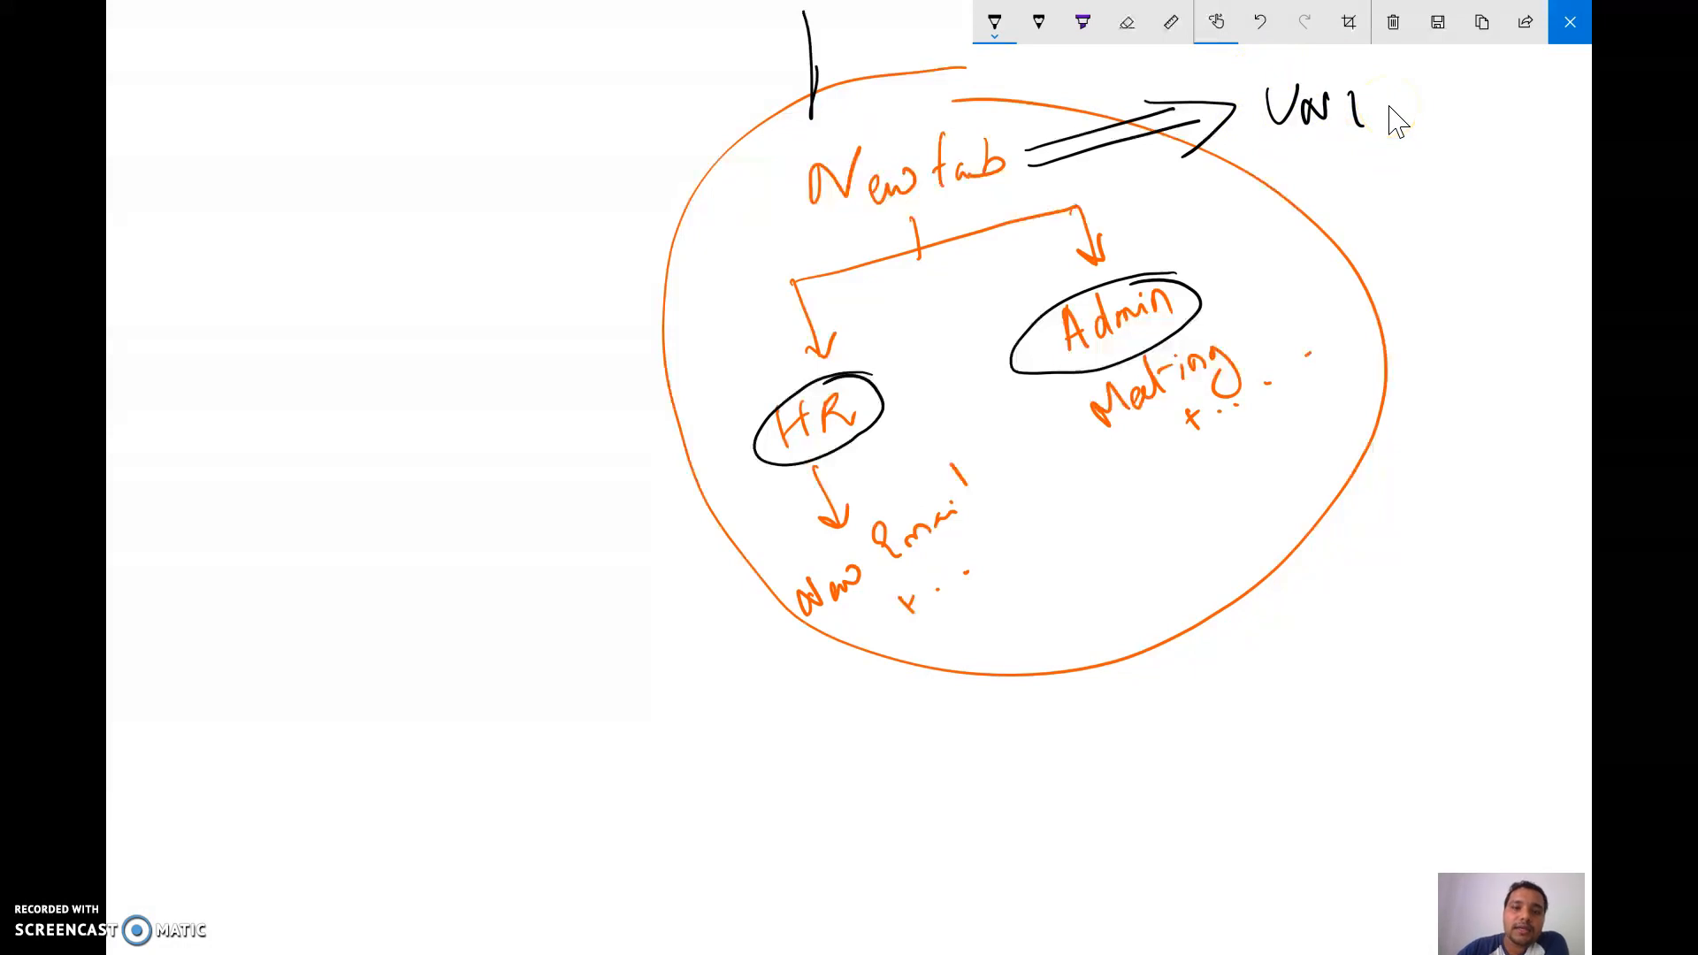
{"action": "left_click", "coordinate": [1082, 22]}
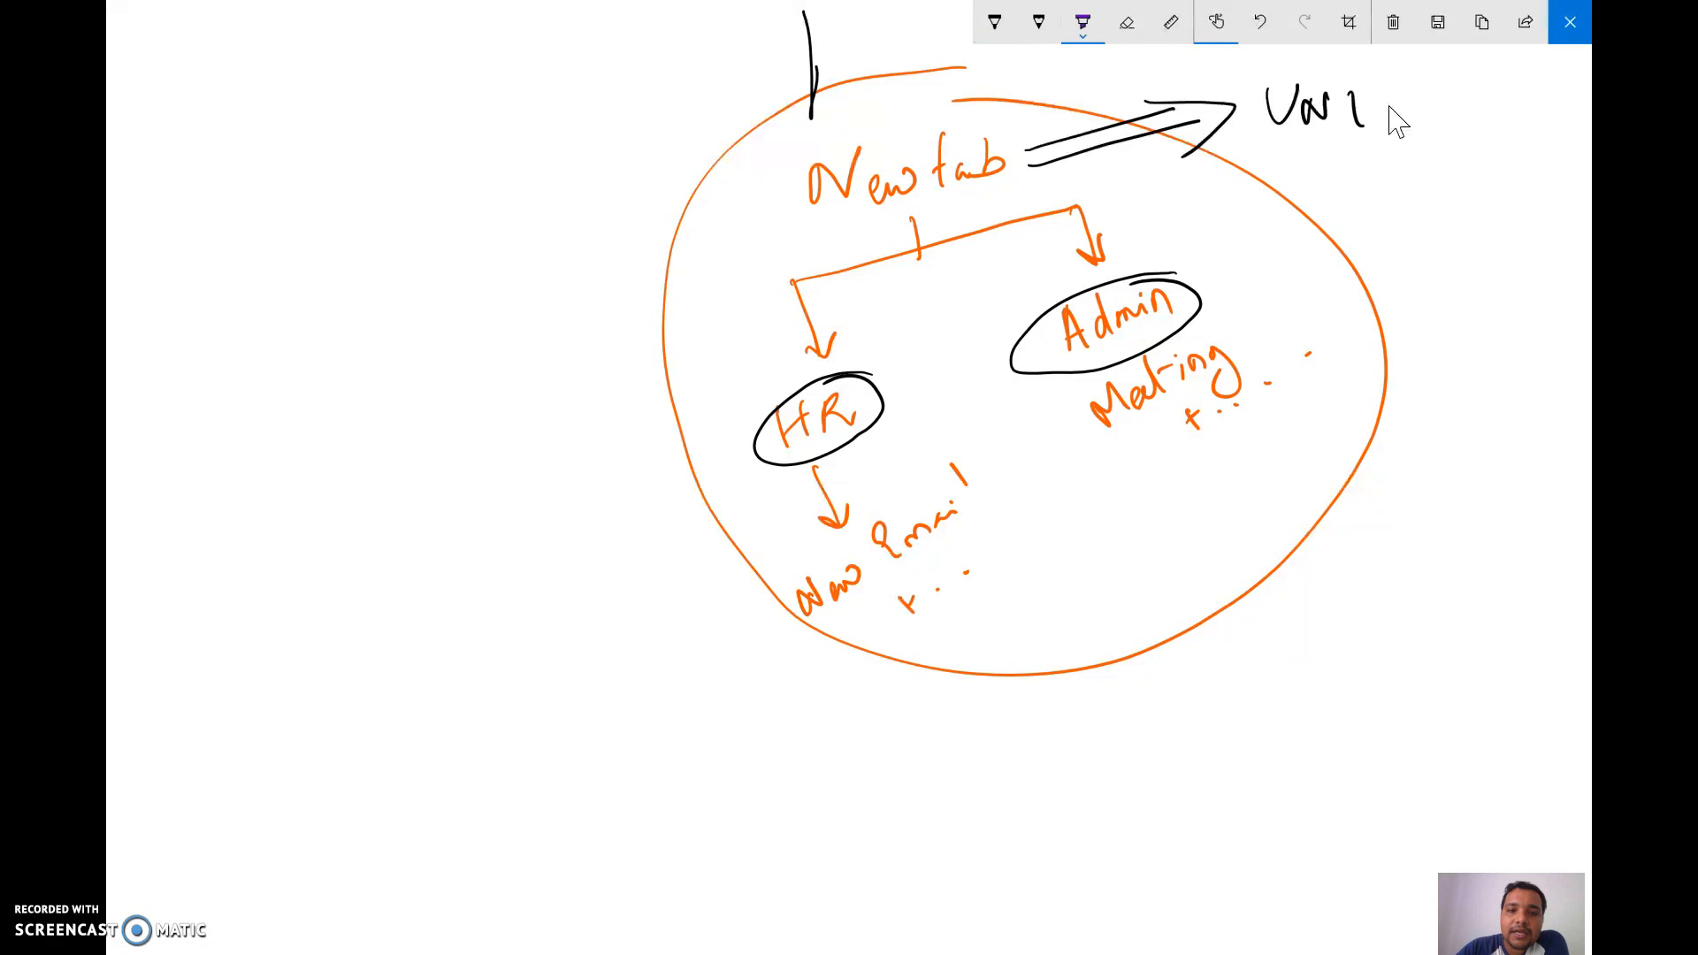
{"action": "left_click_drag", "start_coordinate": [755, 489], "coordinate": [893, 395]}
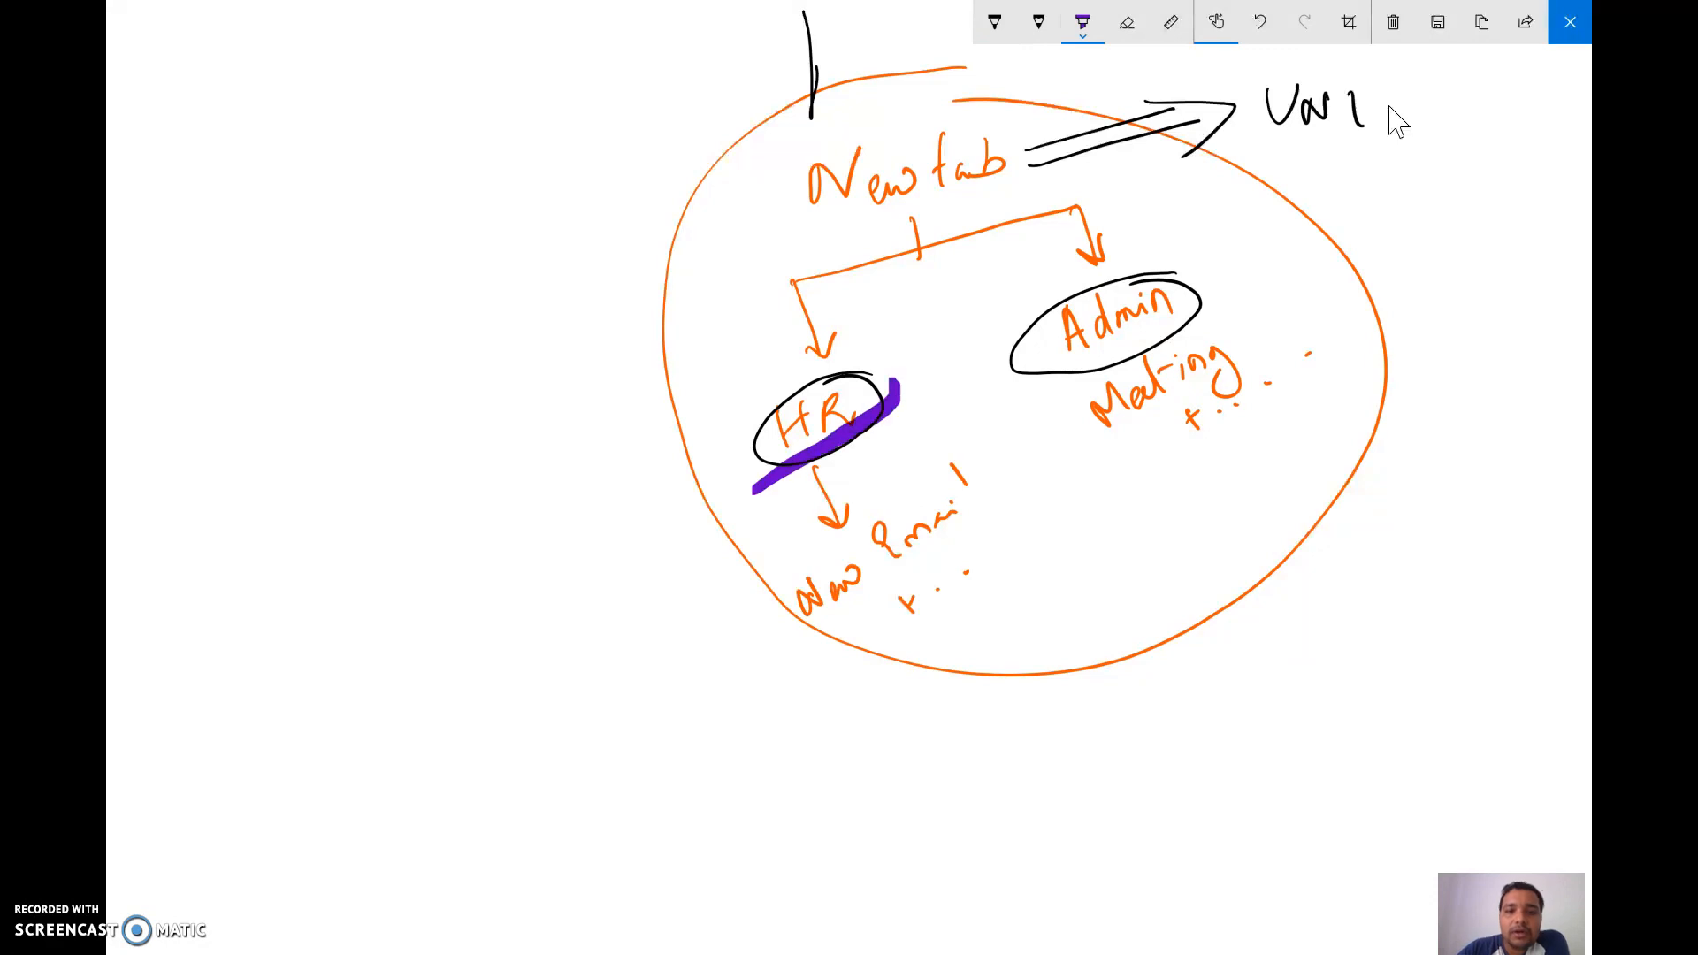
{"action": "left_click_drag", "start_coordinate": [1036, 395], "coordinate": [1224, 283]}
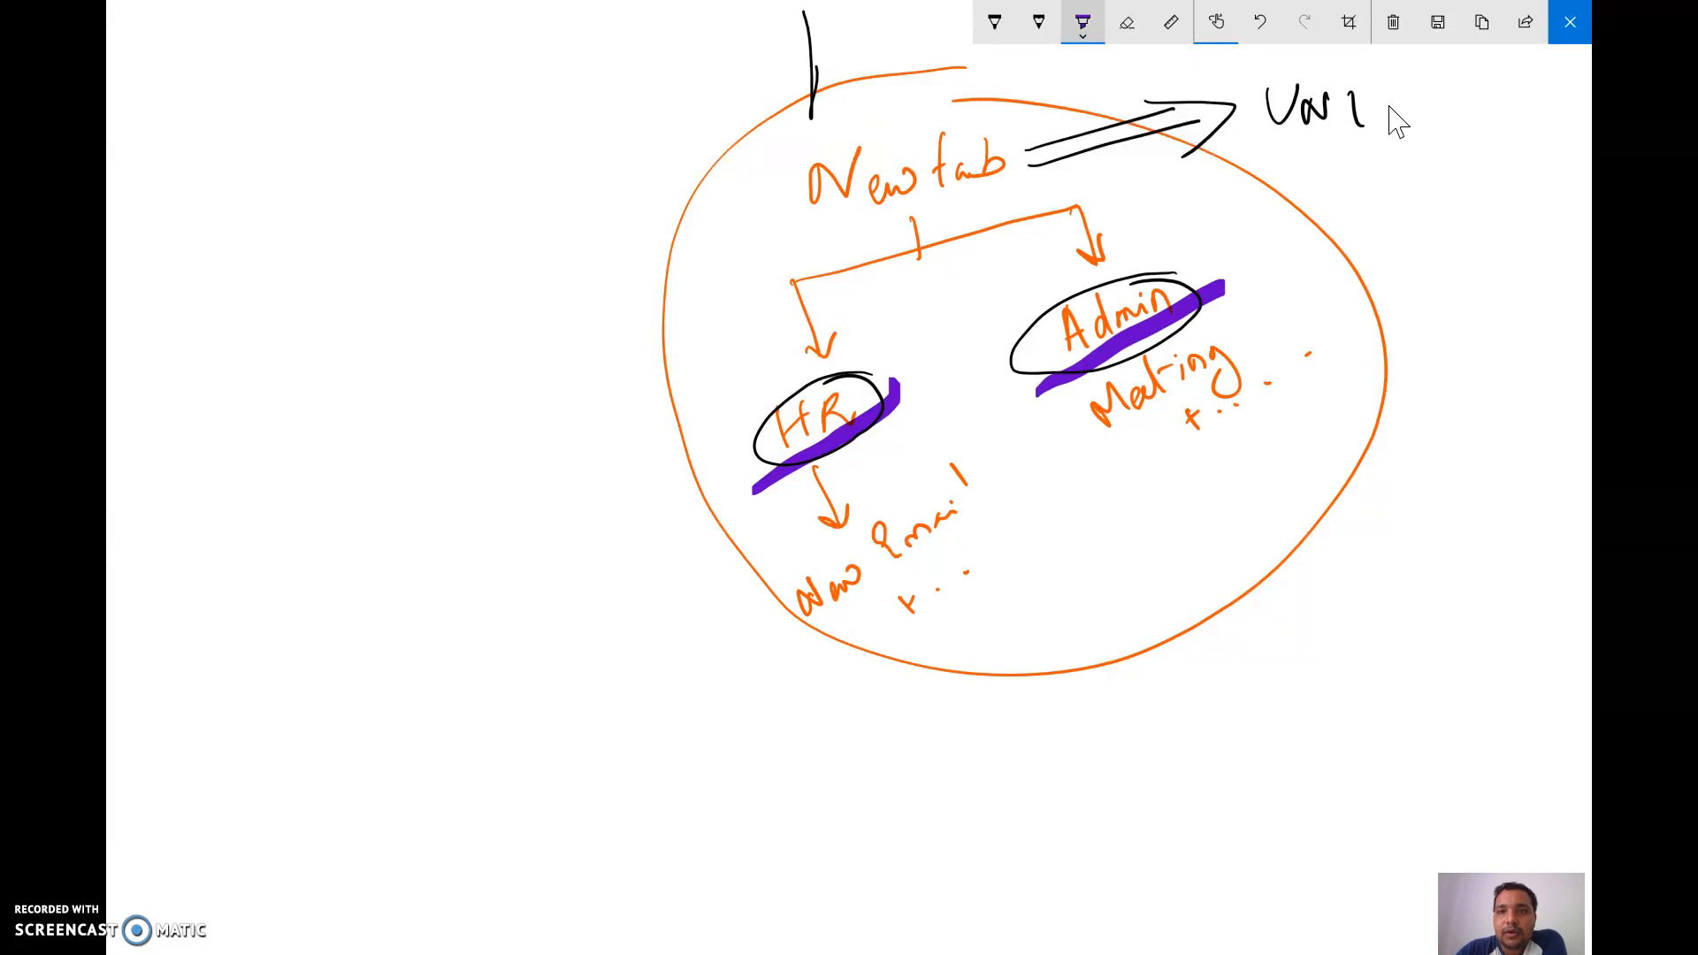
Change the highlighter colour to green, mark "New Email" and "Meeting" in the diagram, and return to Outlook's ribbon options.
{"action": "left_click", "coordinate": [1083, 22]}
{"action": "left_click", "coordinate": [1009, 111]}
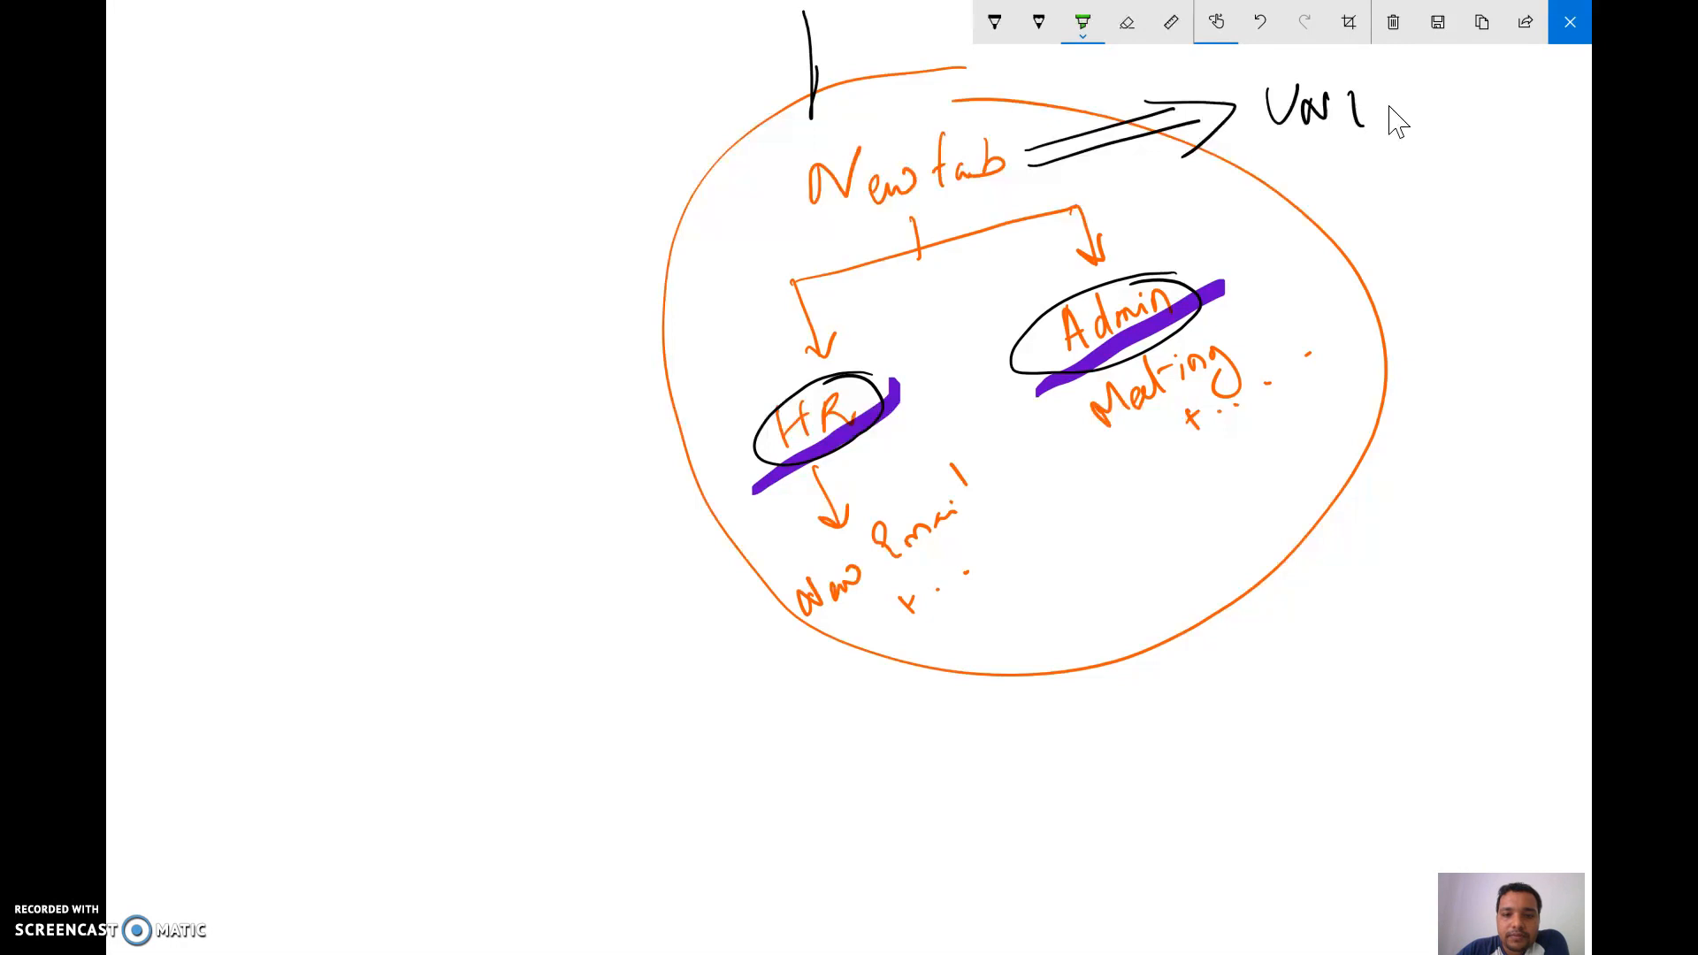
{"action": "left_click_drag", "start_coordinate": [805, 609], "coordinate": [963, 482]}
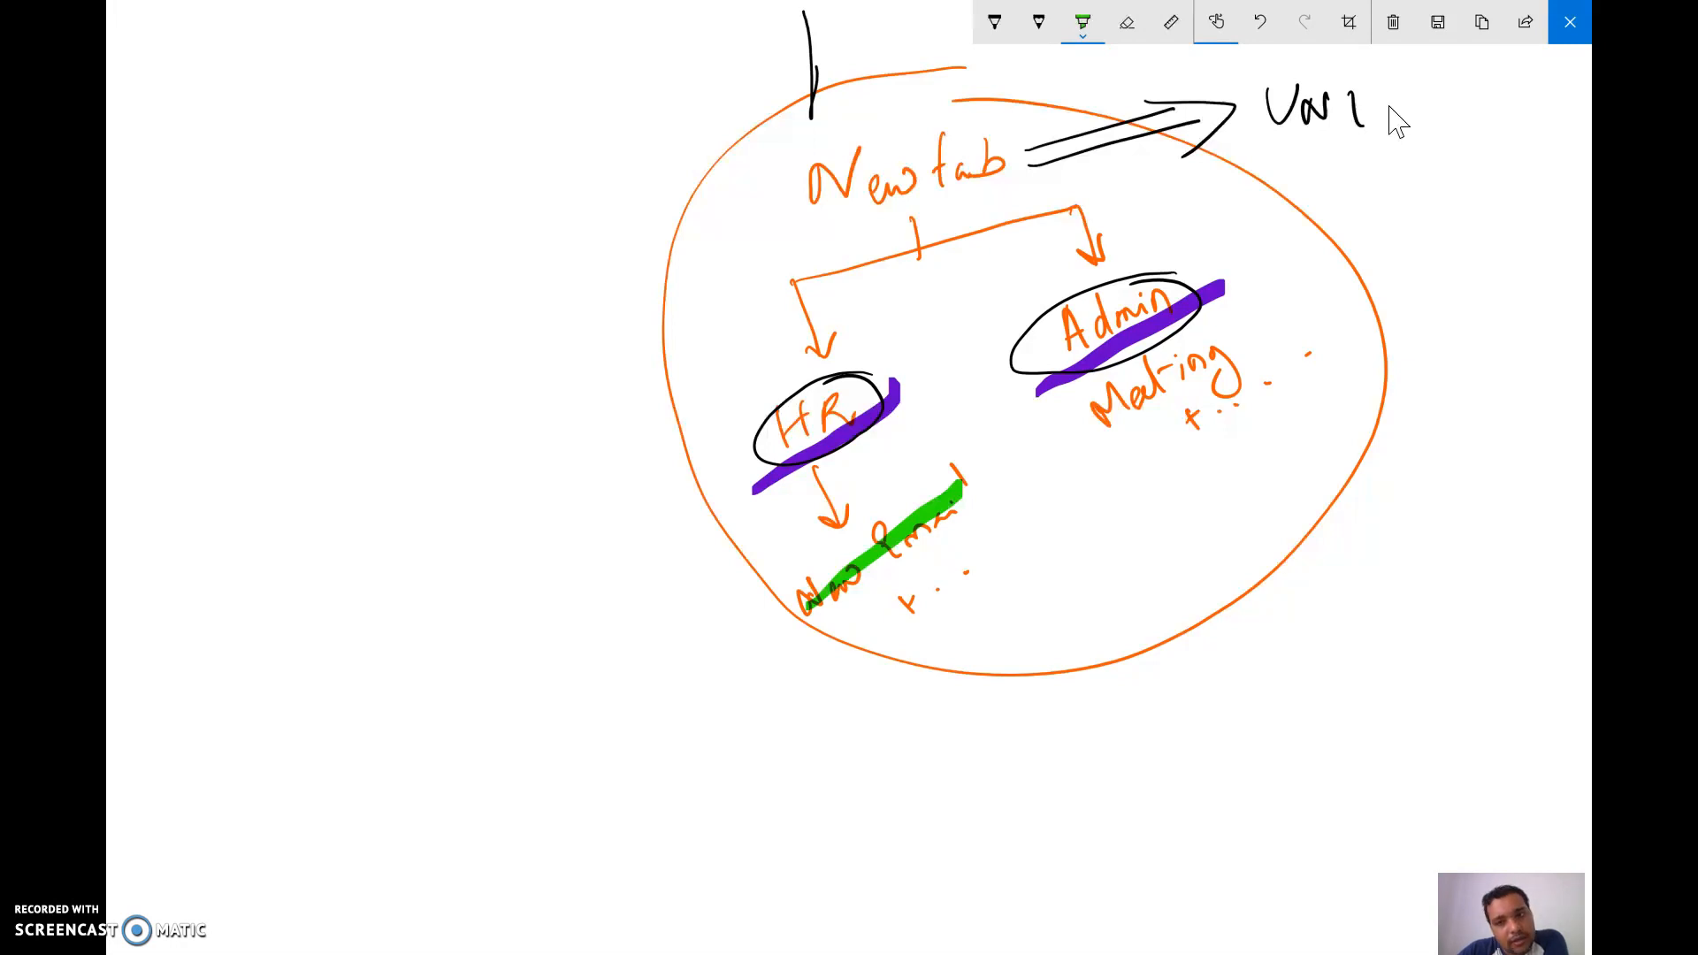
{"action": "left_click_drag", "start_coordinate": [1097, 421], "coordinate": [1234, 332]}
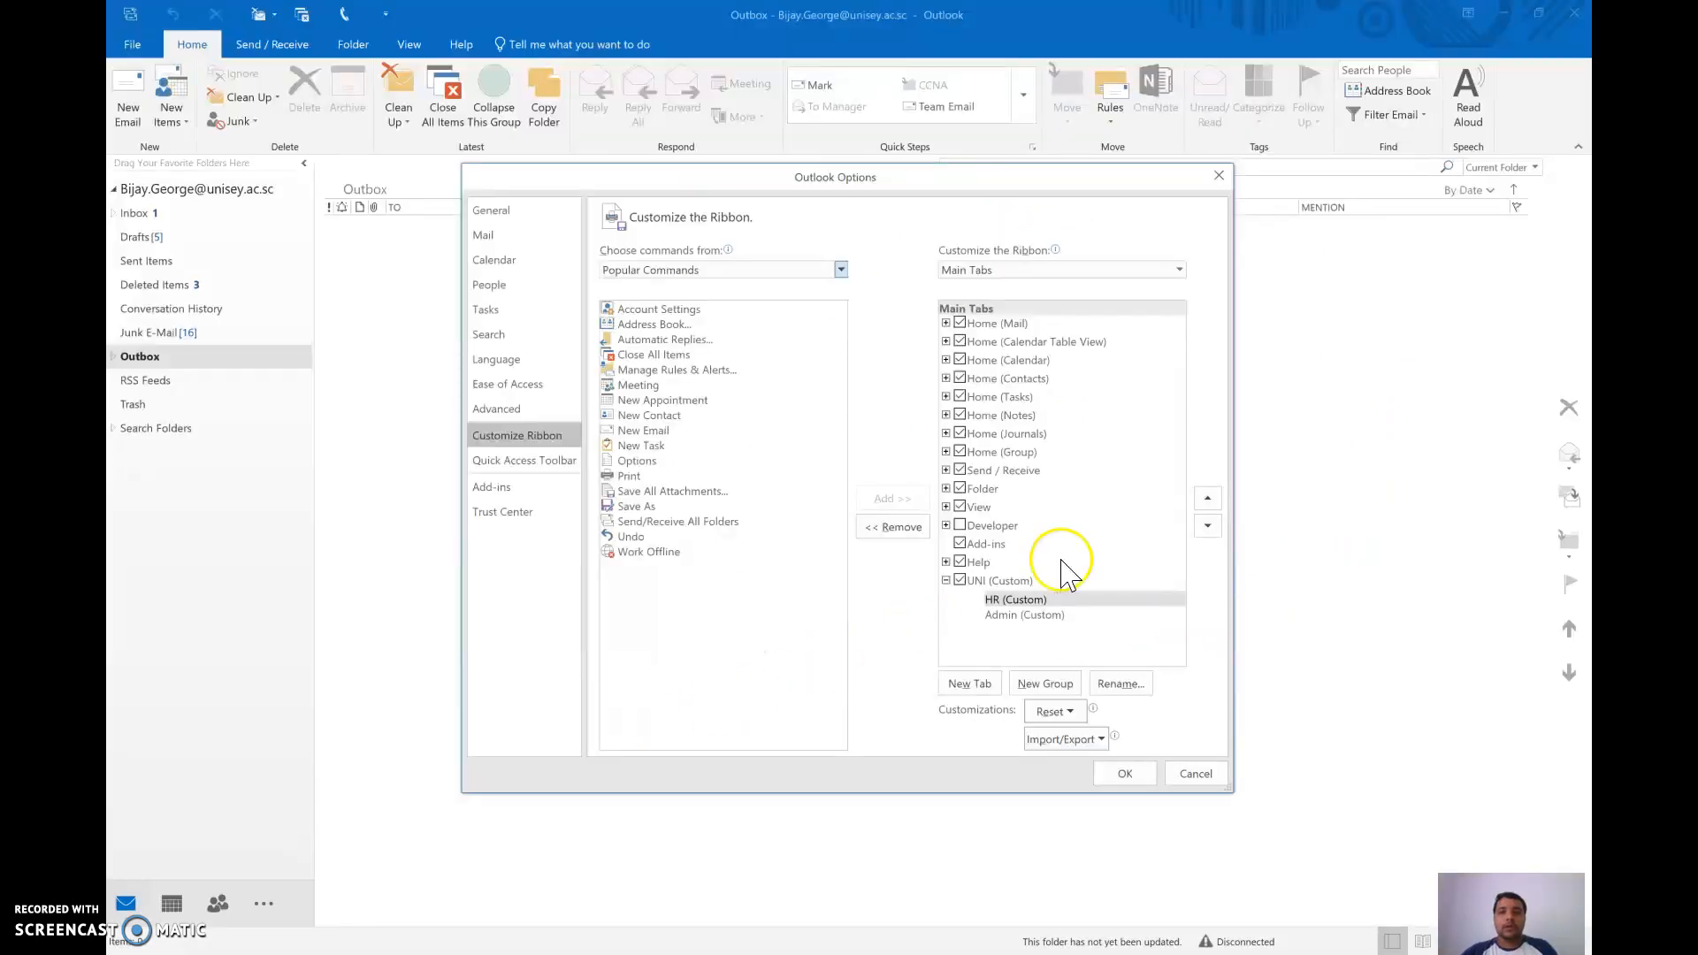
Add the New Email command to the HR group of the UNI tab.
{"action": "left_click", "coordinate": [1008, 600]}
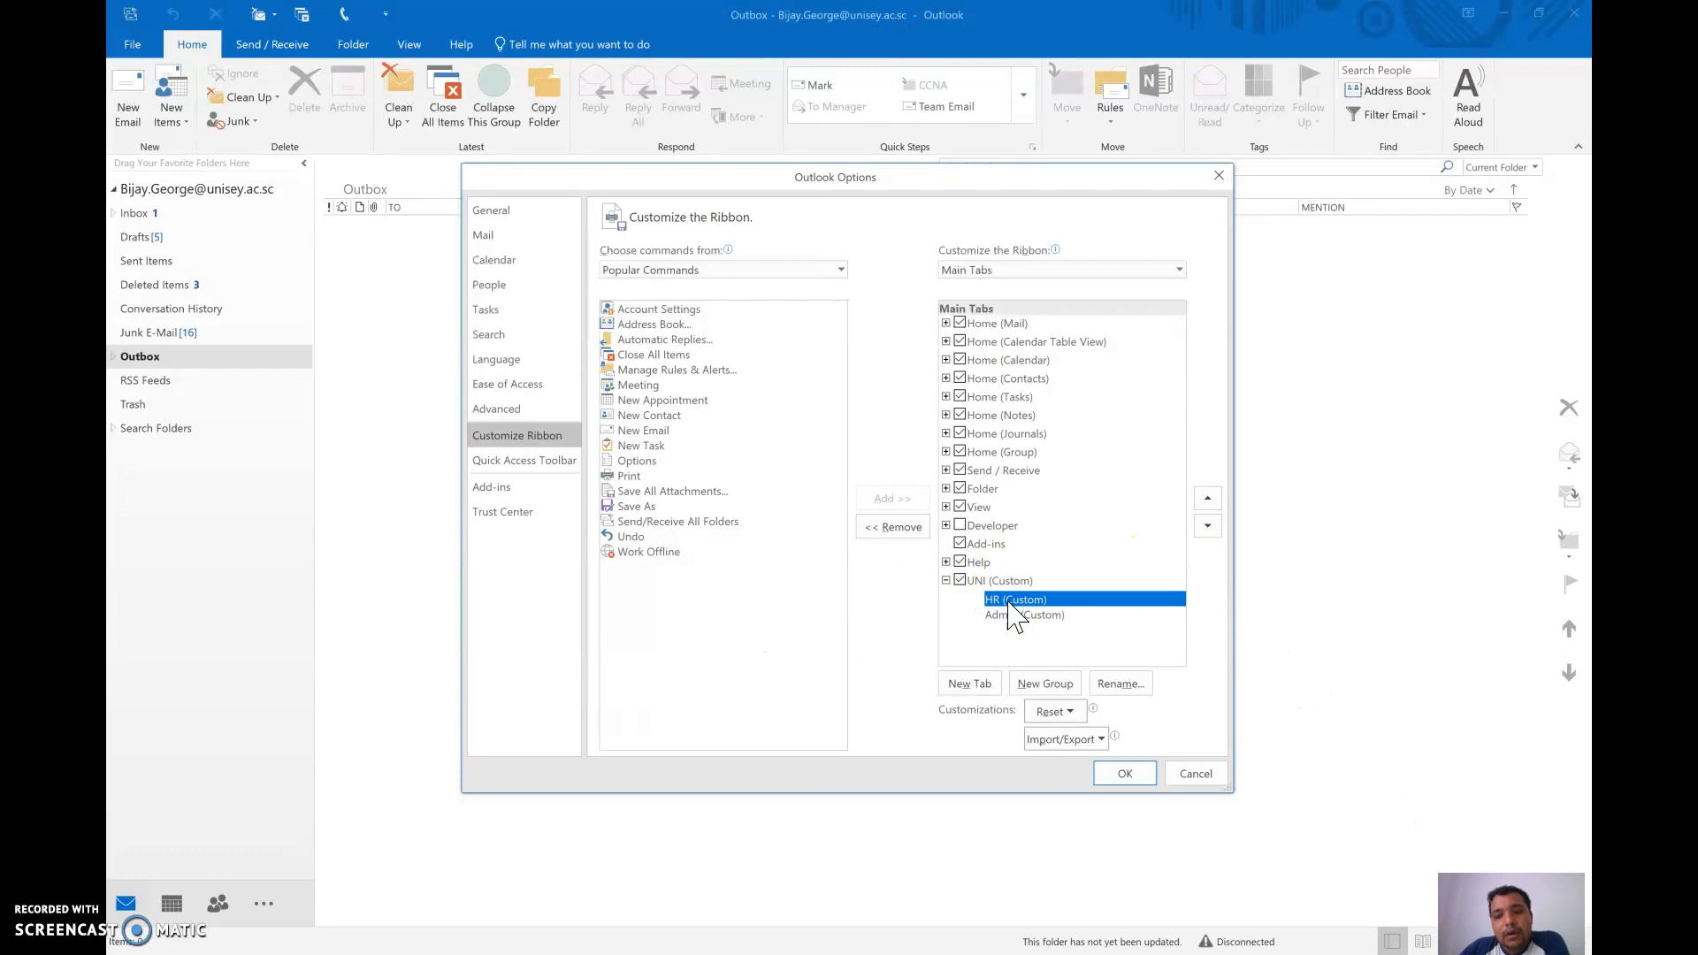
{"action": "left_click", "coordinate": [1013, 605]}
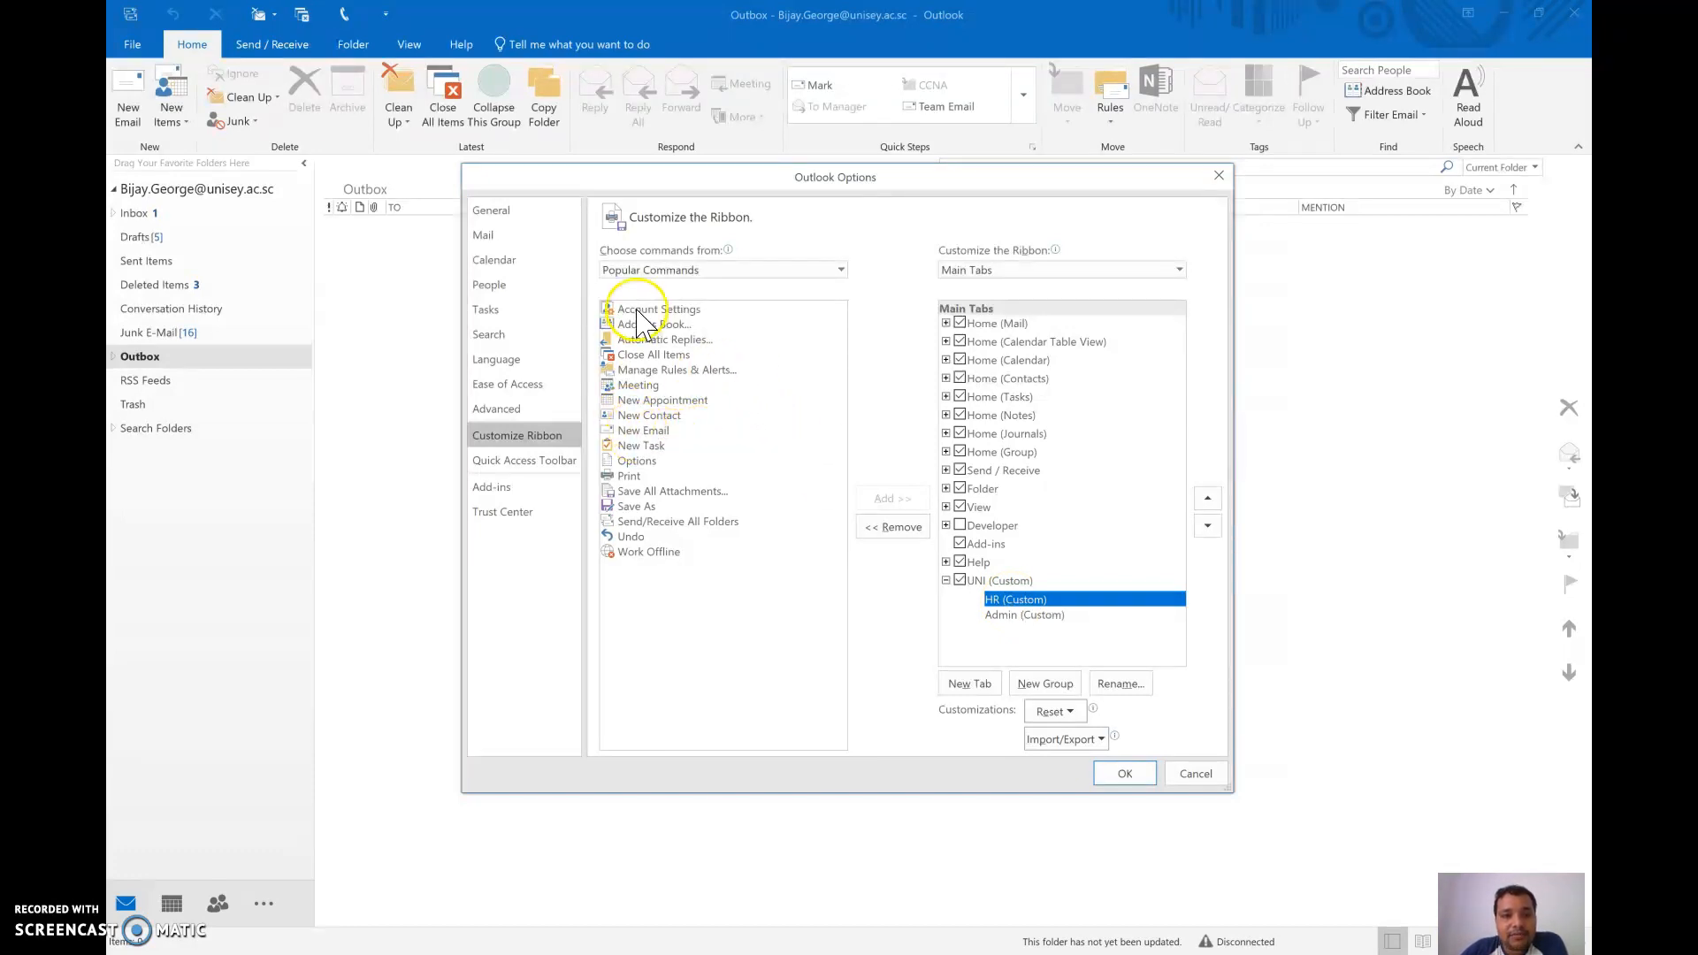
{"action": "left_click", "coordinate": [653, 433]}
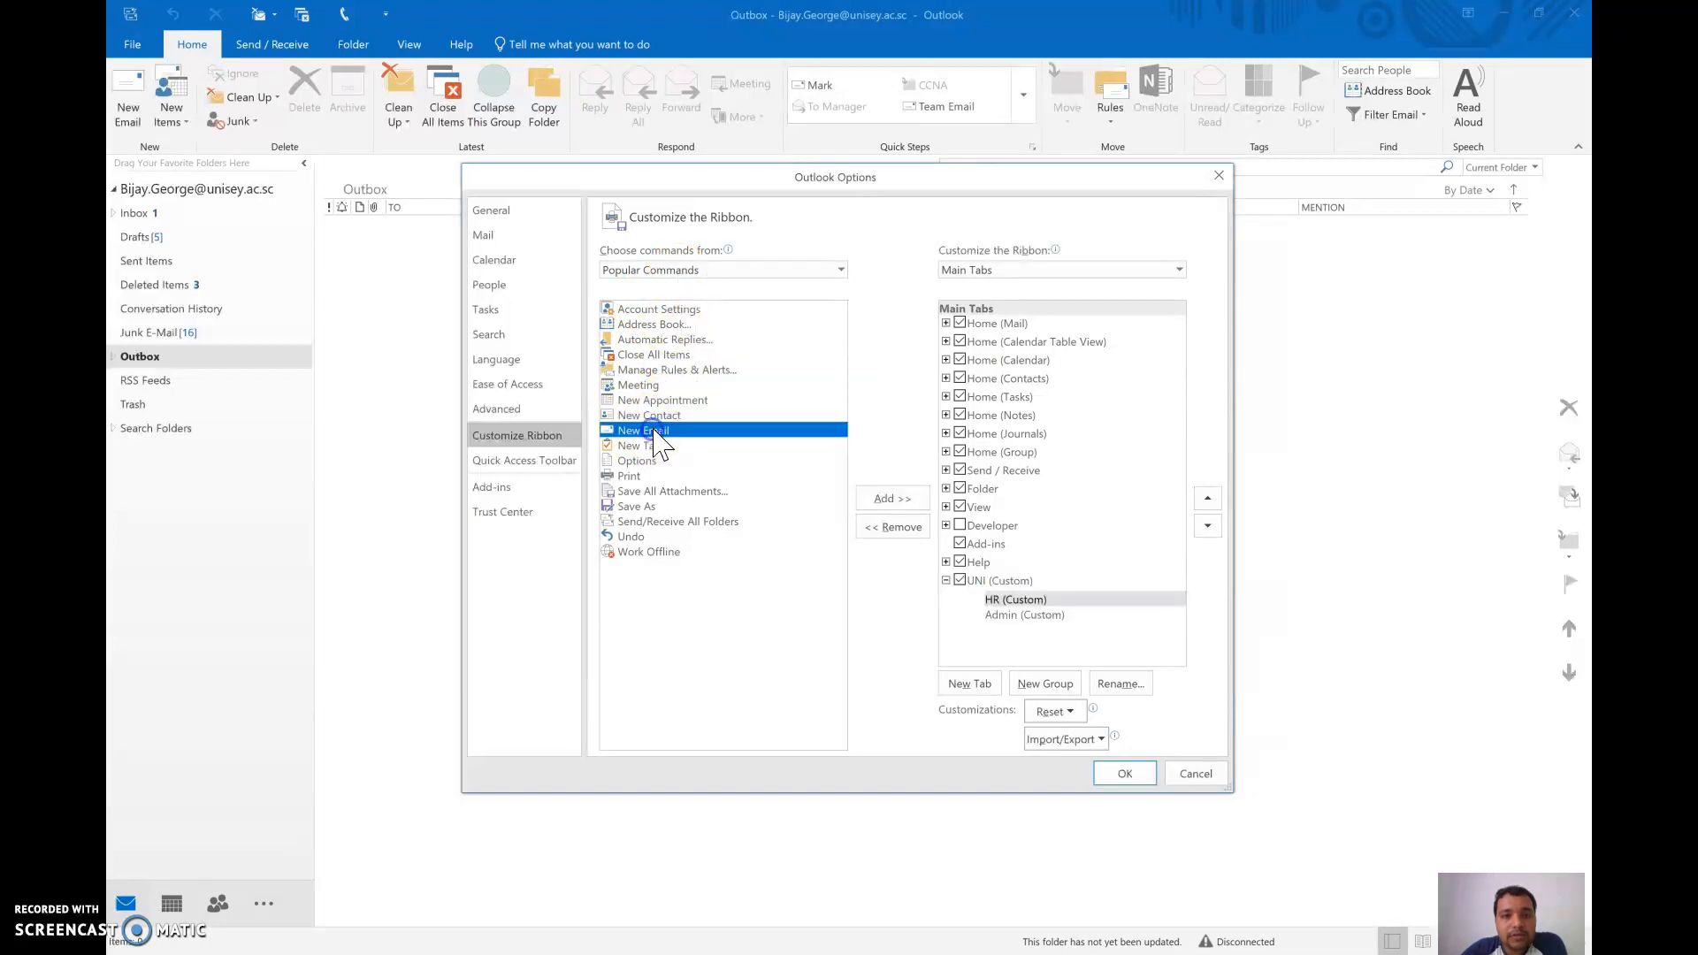
{"action": "left_click", "coordinate": [892, 500]}
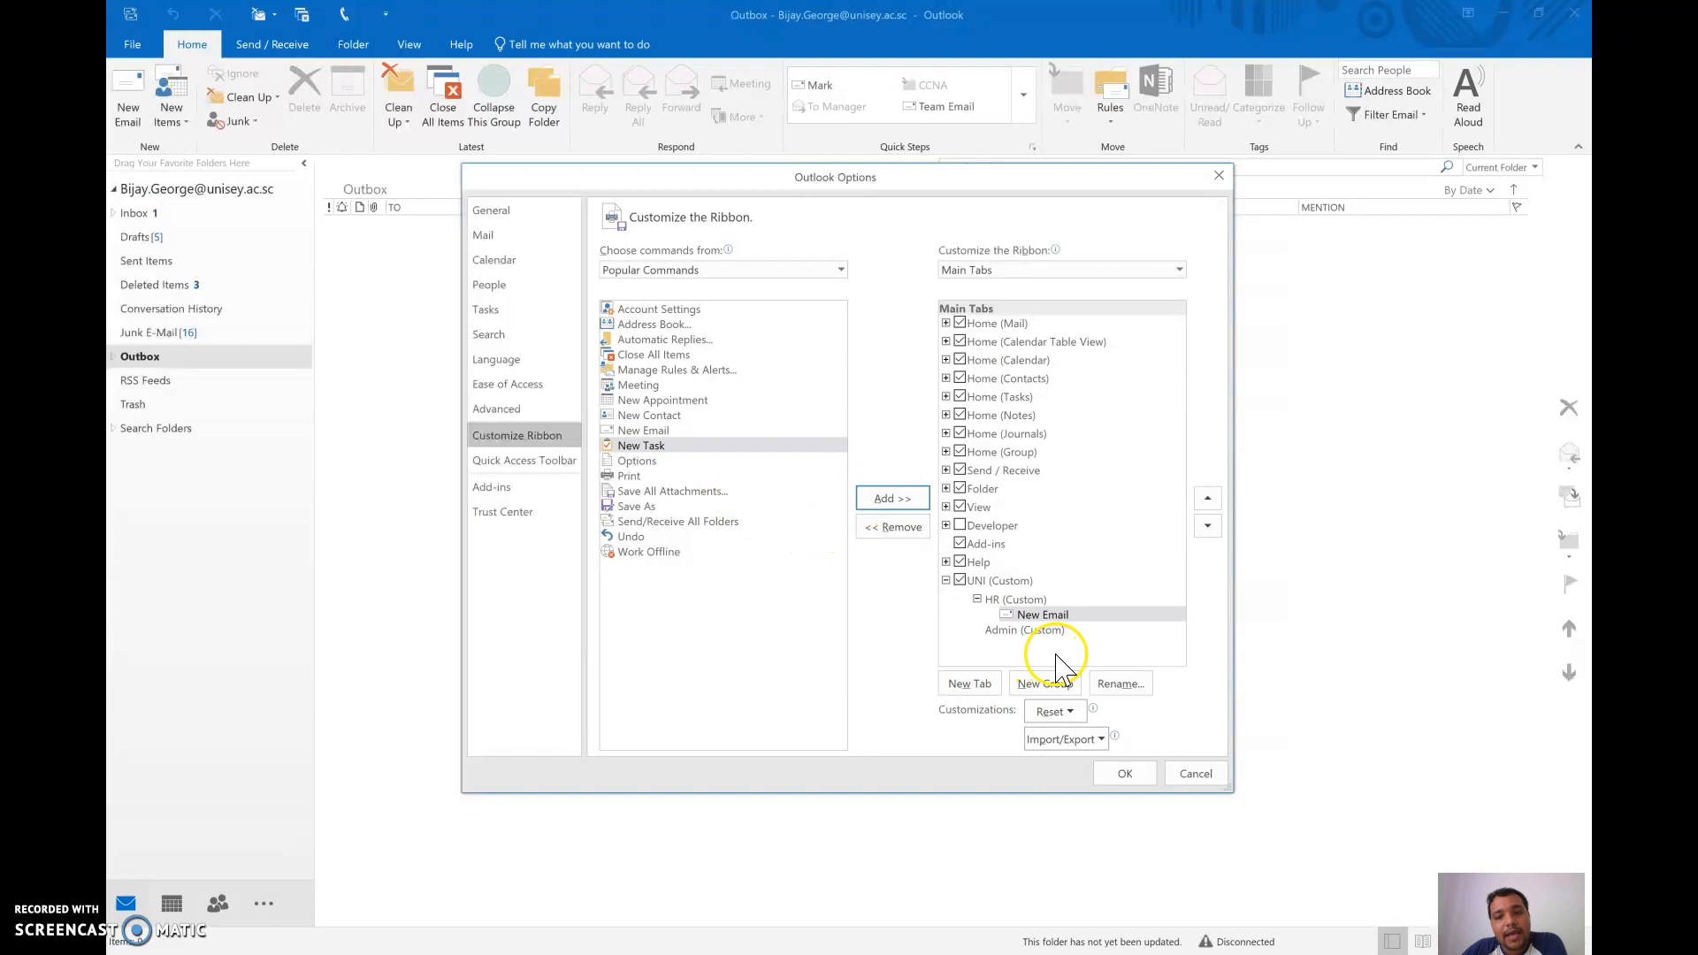
Add the Automatic Replies, New Task and Save All Attachments commands to the HR group of the UNI tab, and collapse the group.
{"action": "left_click", "coordinate": [978, 601]}
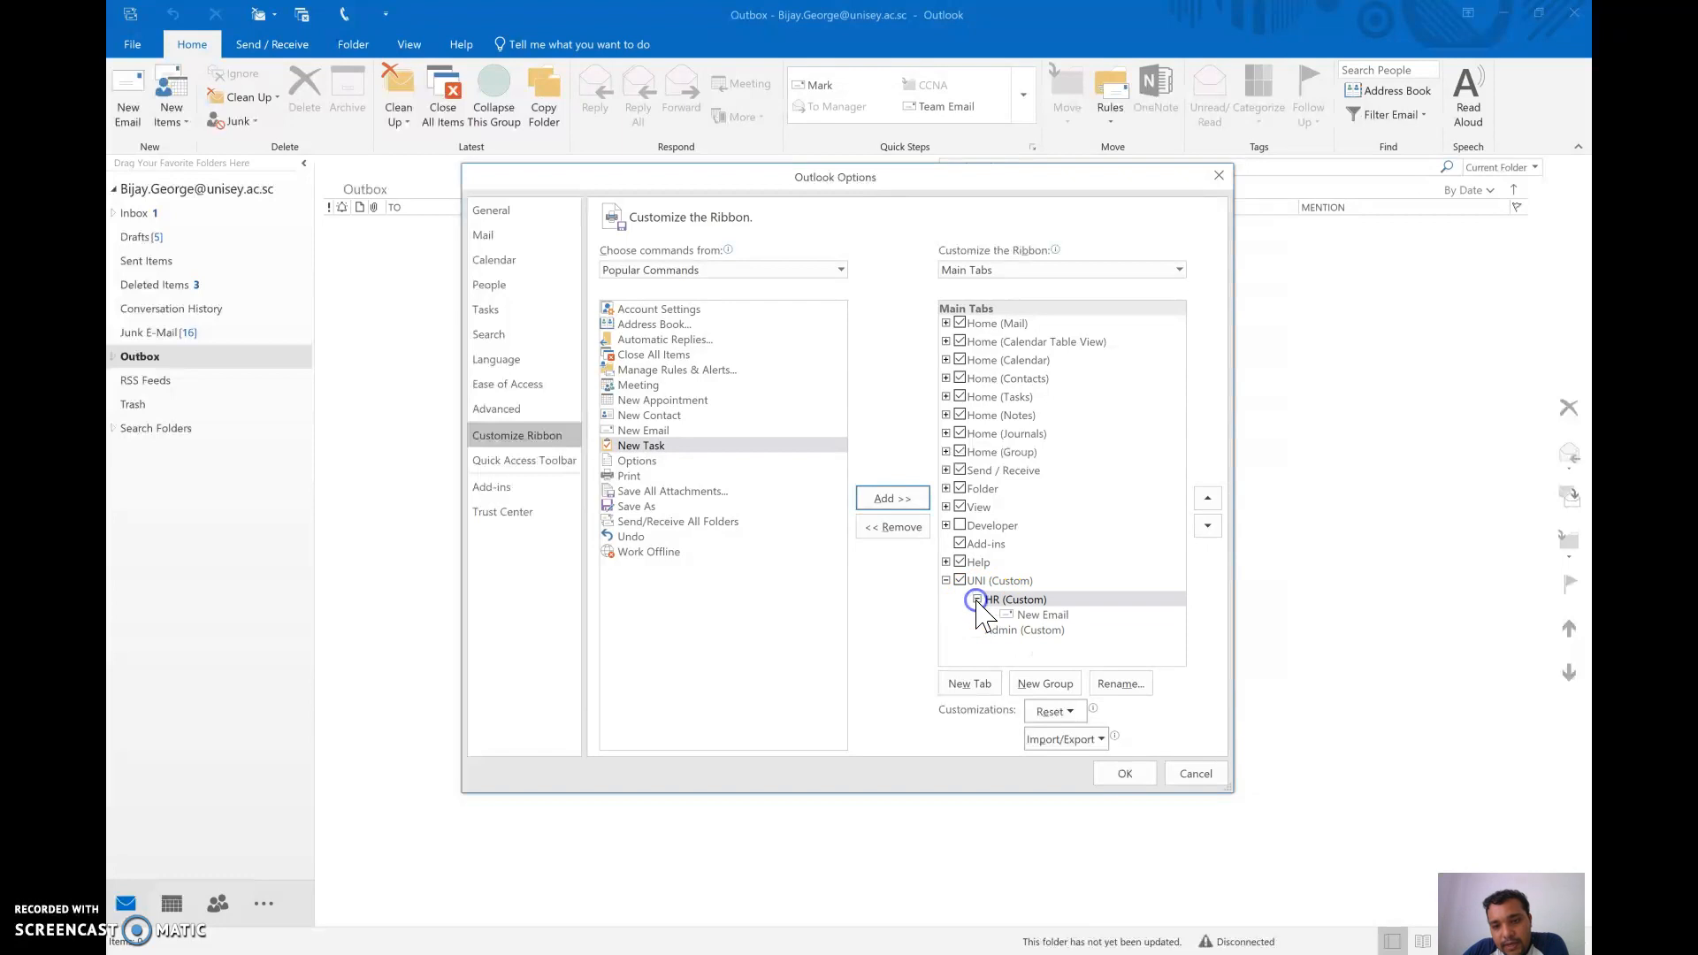
{"action": "left_click", "coordinate": [978, 601]}
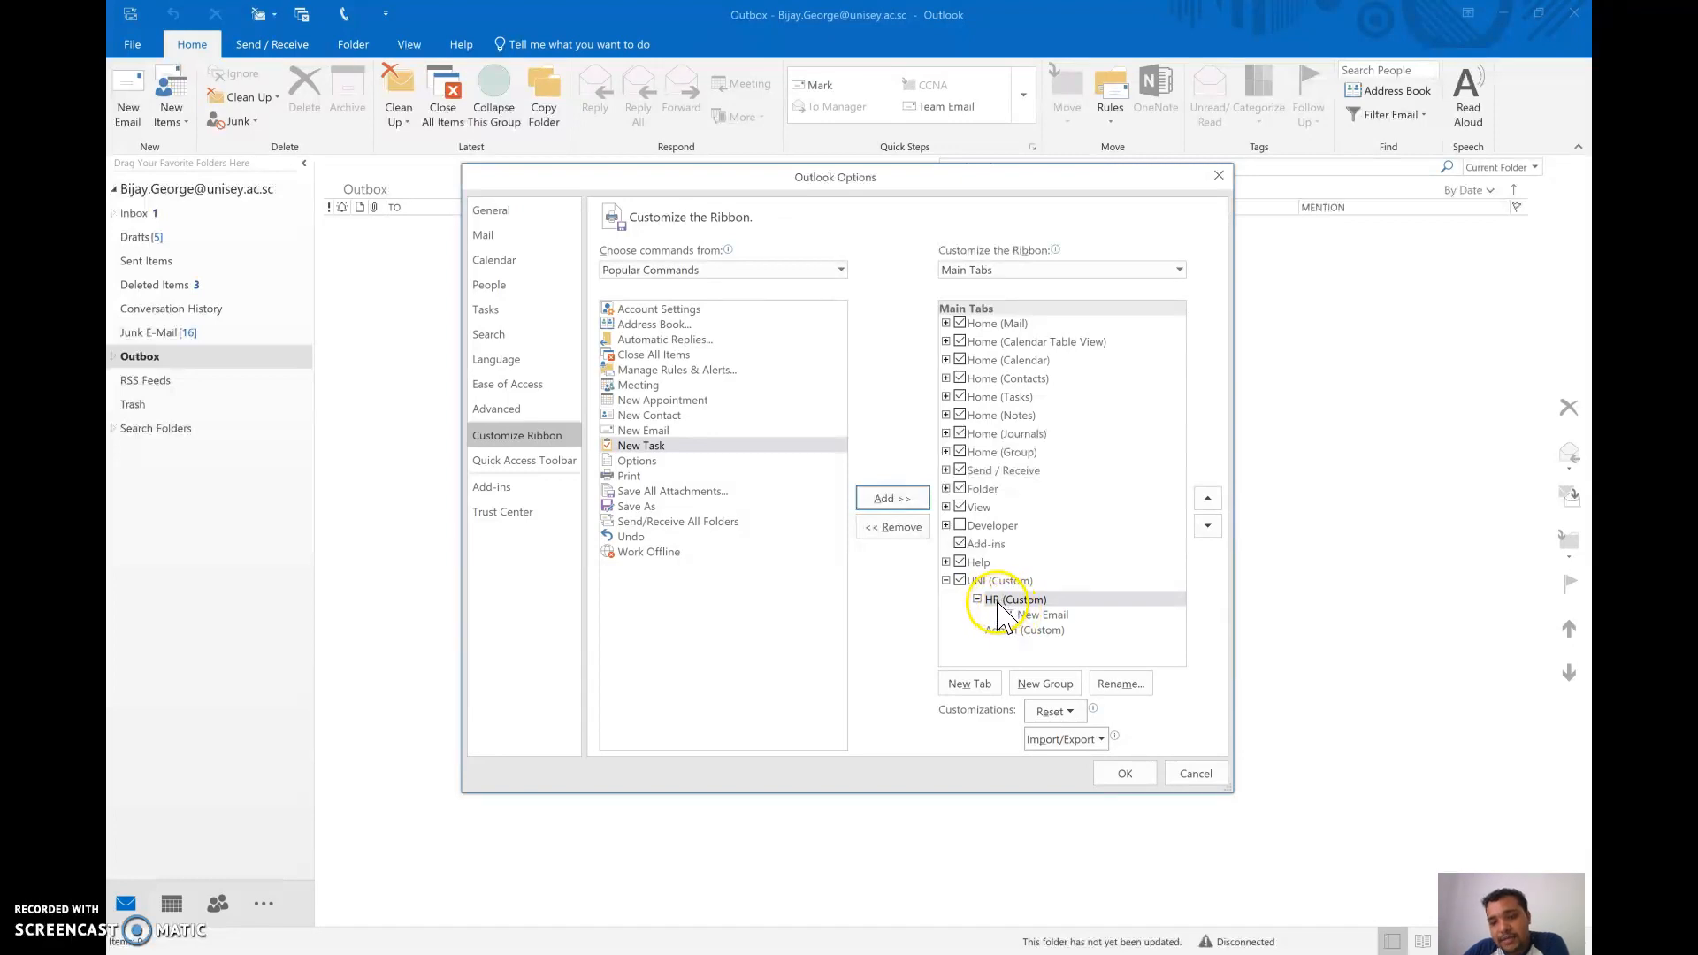
{"action": "left_click", "coordinate": [680, 342]}
{"action": "left_click", "coordinate": [894, 498]}
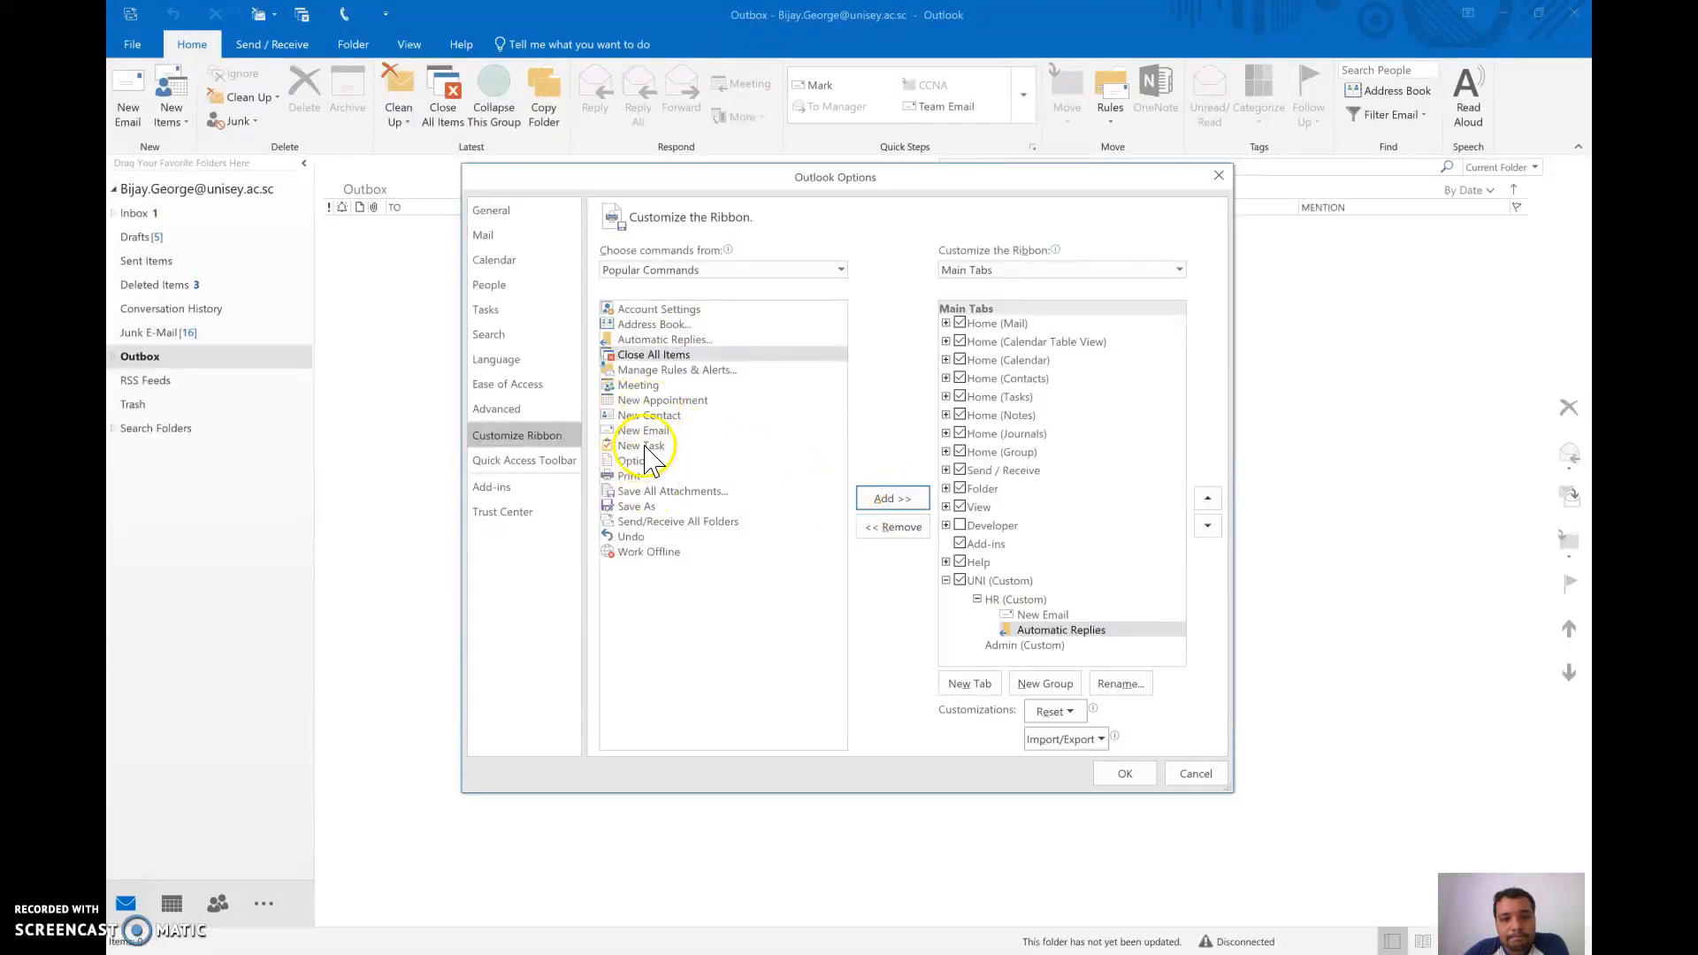
{"action": "left_click", "coordinate": [644, 445]}
{"action": "left_click", "coordinate": [891, 498]}
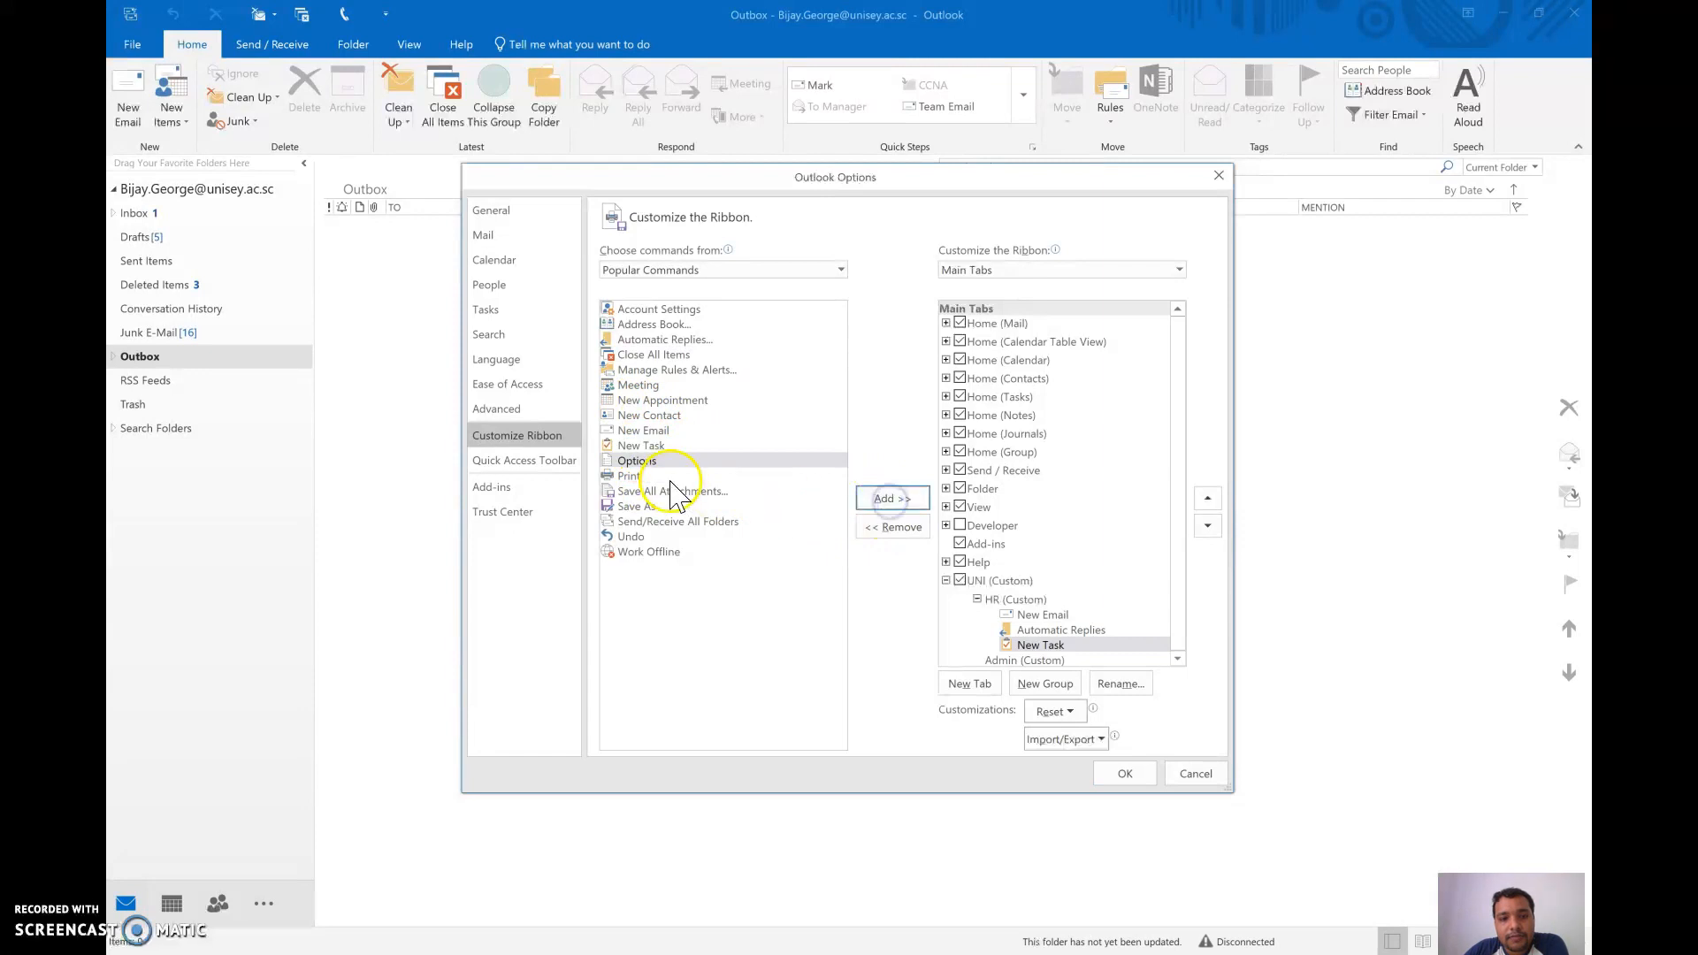
{"action": "left_click", "coordinate": [672, 492]}
{"action": "left_click", "coordinate": [893, 499]}
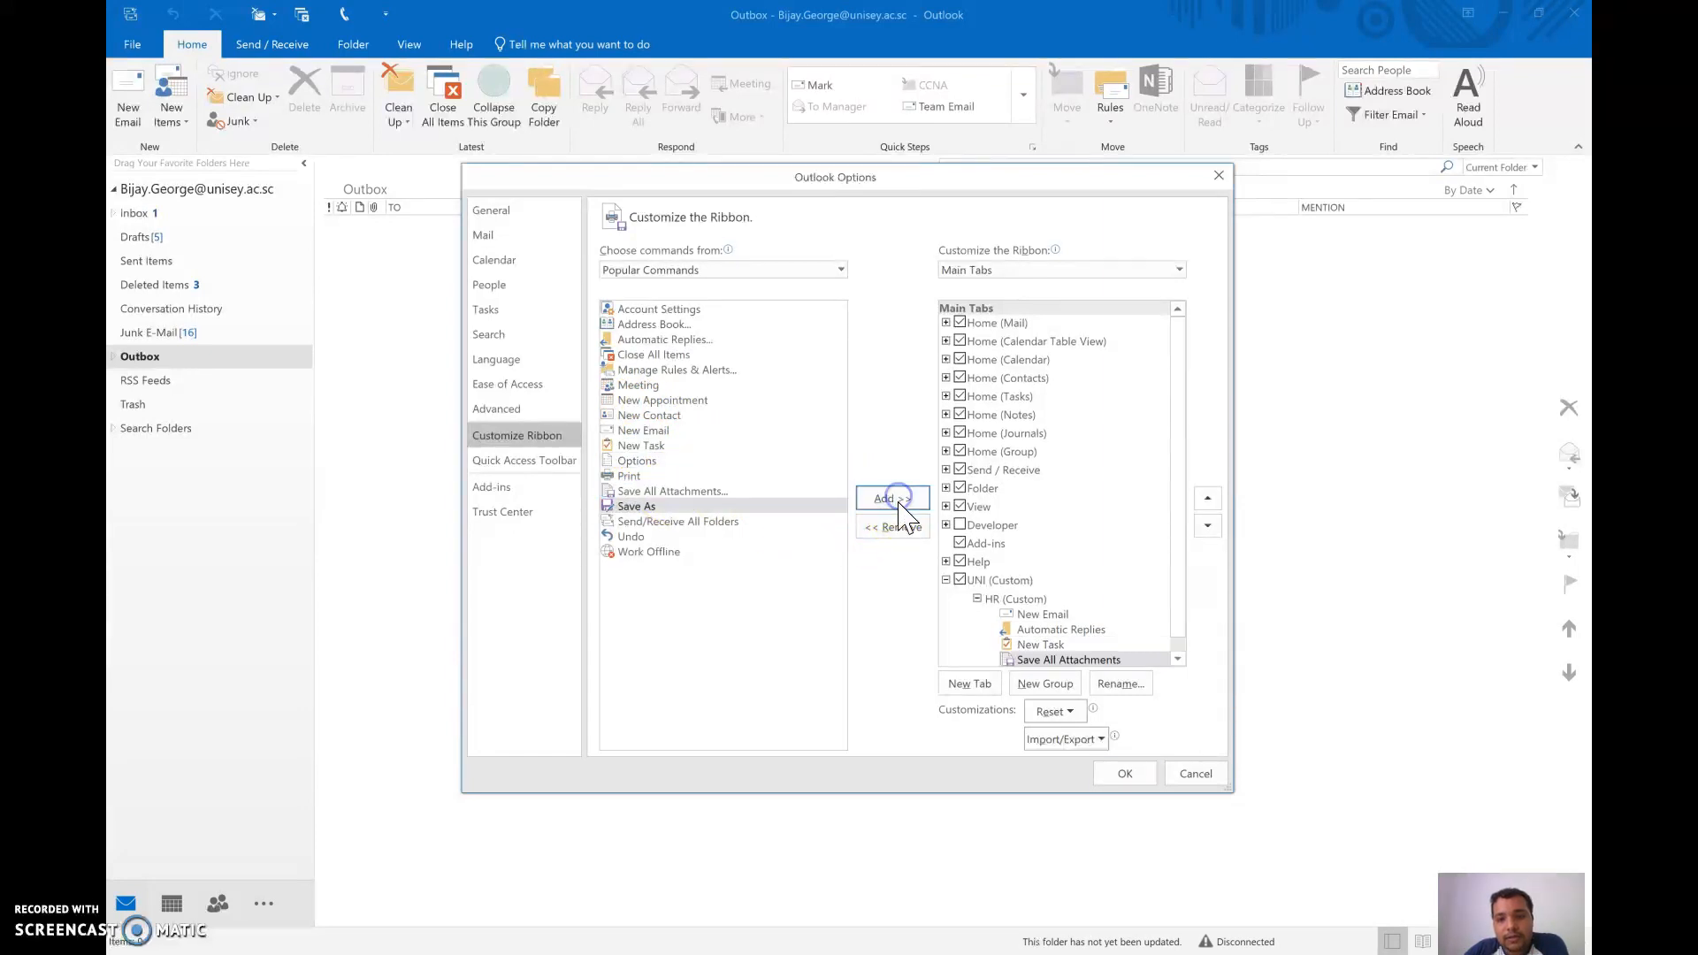
{"action": "left_click", "coordinate": [978, 599]}
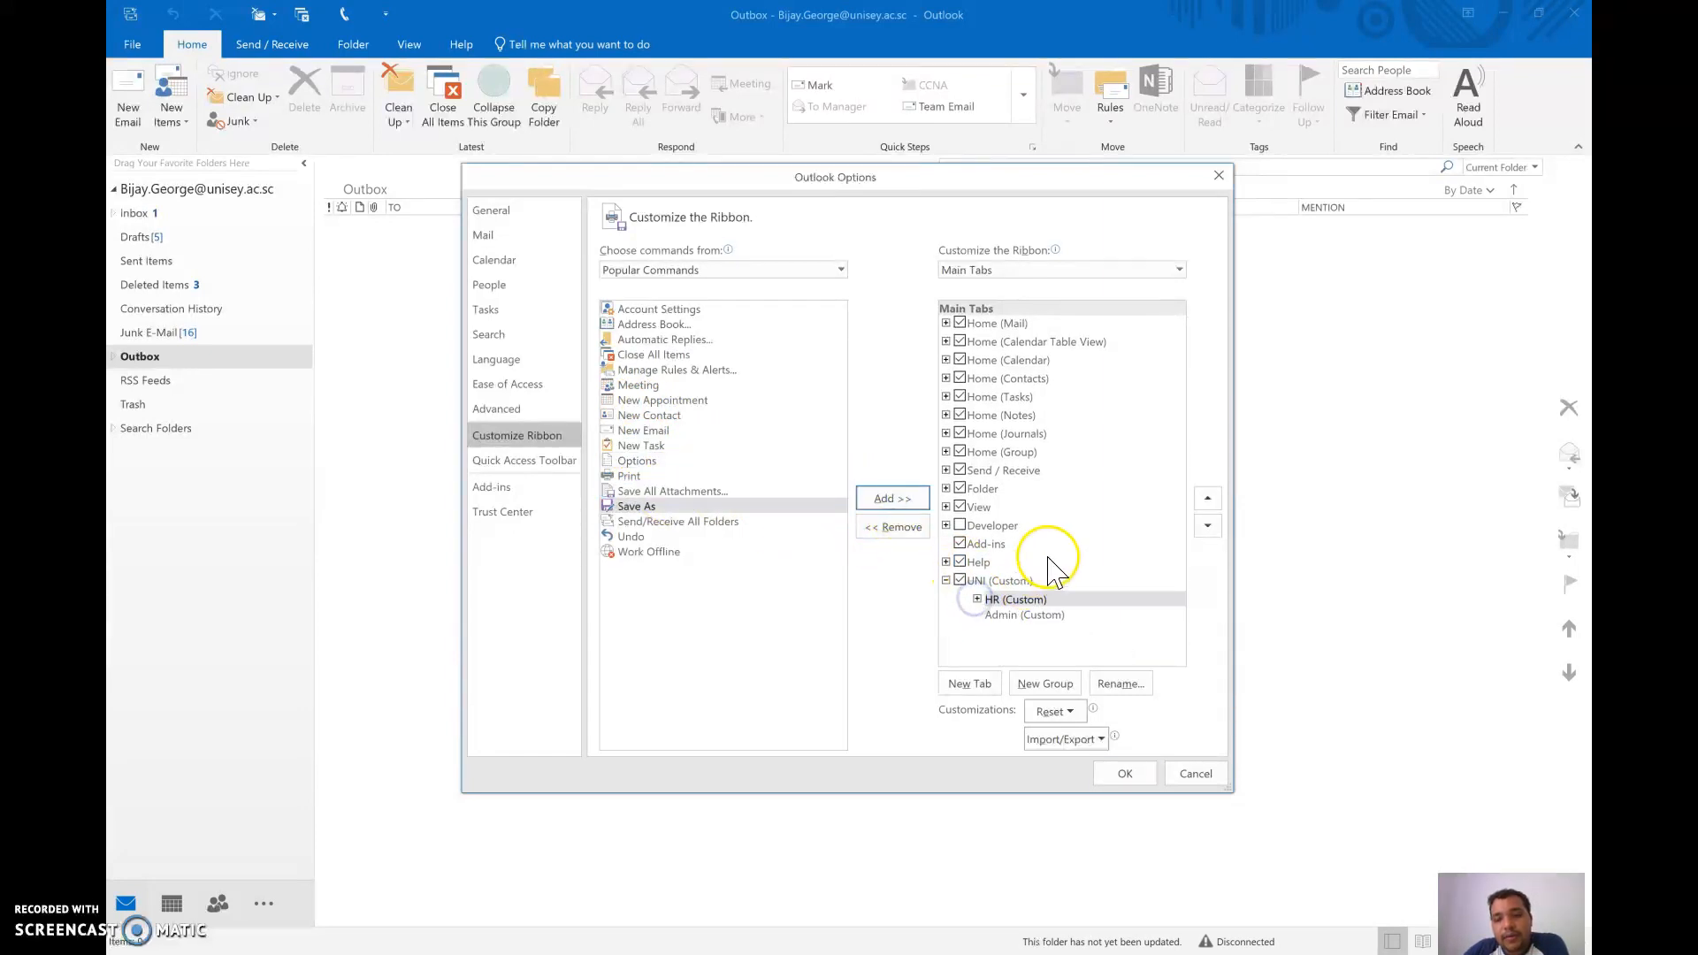
{"action": "left_click", "coordinate": [977, 598]}
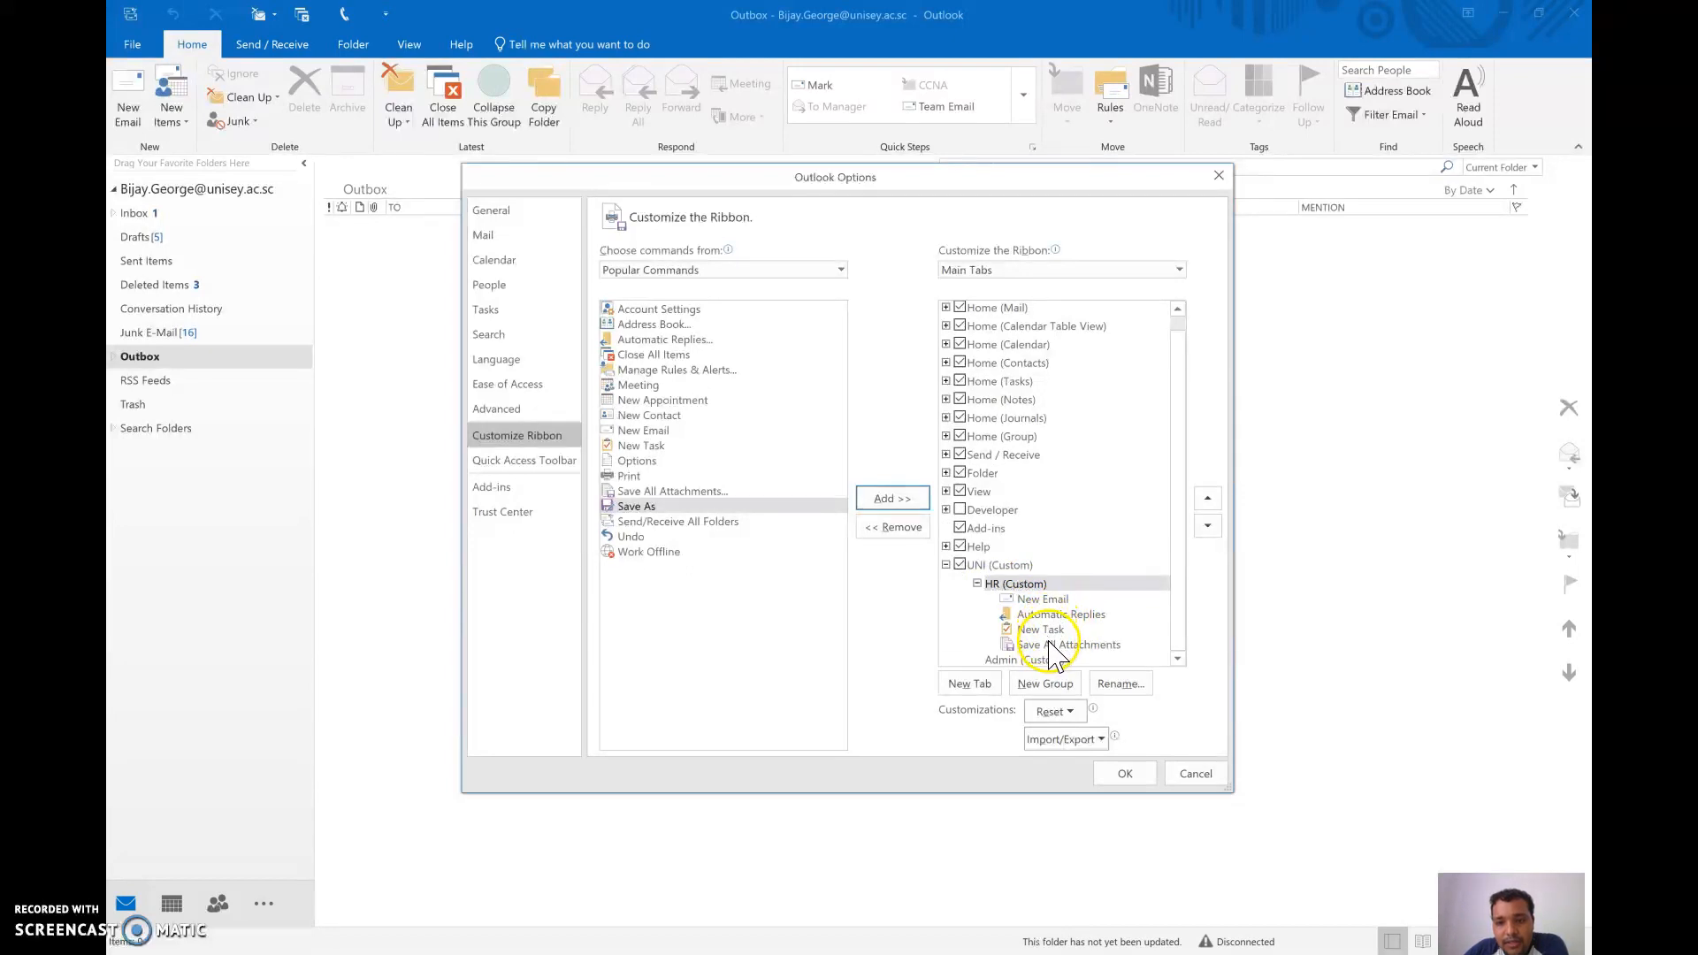
{"action": "left_click", "coordinate": [978, 583]}
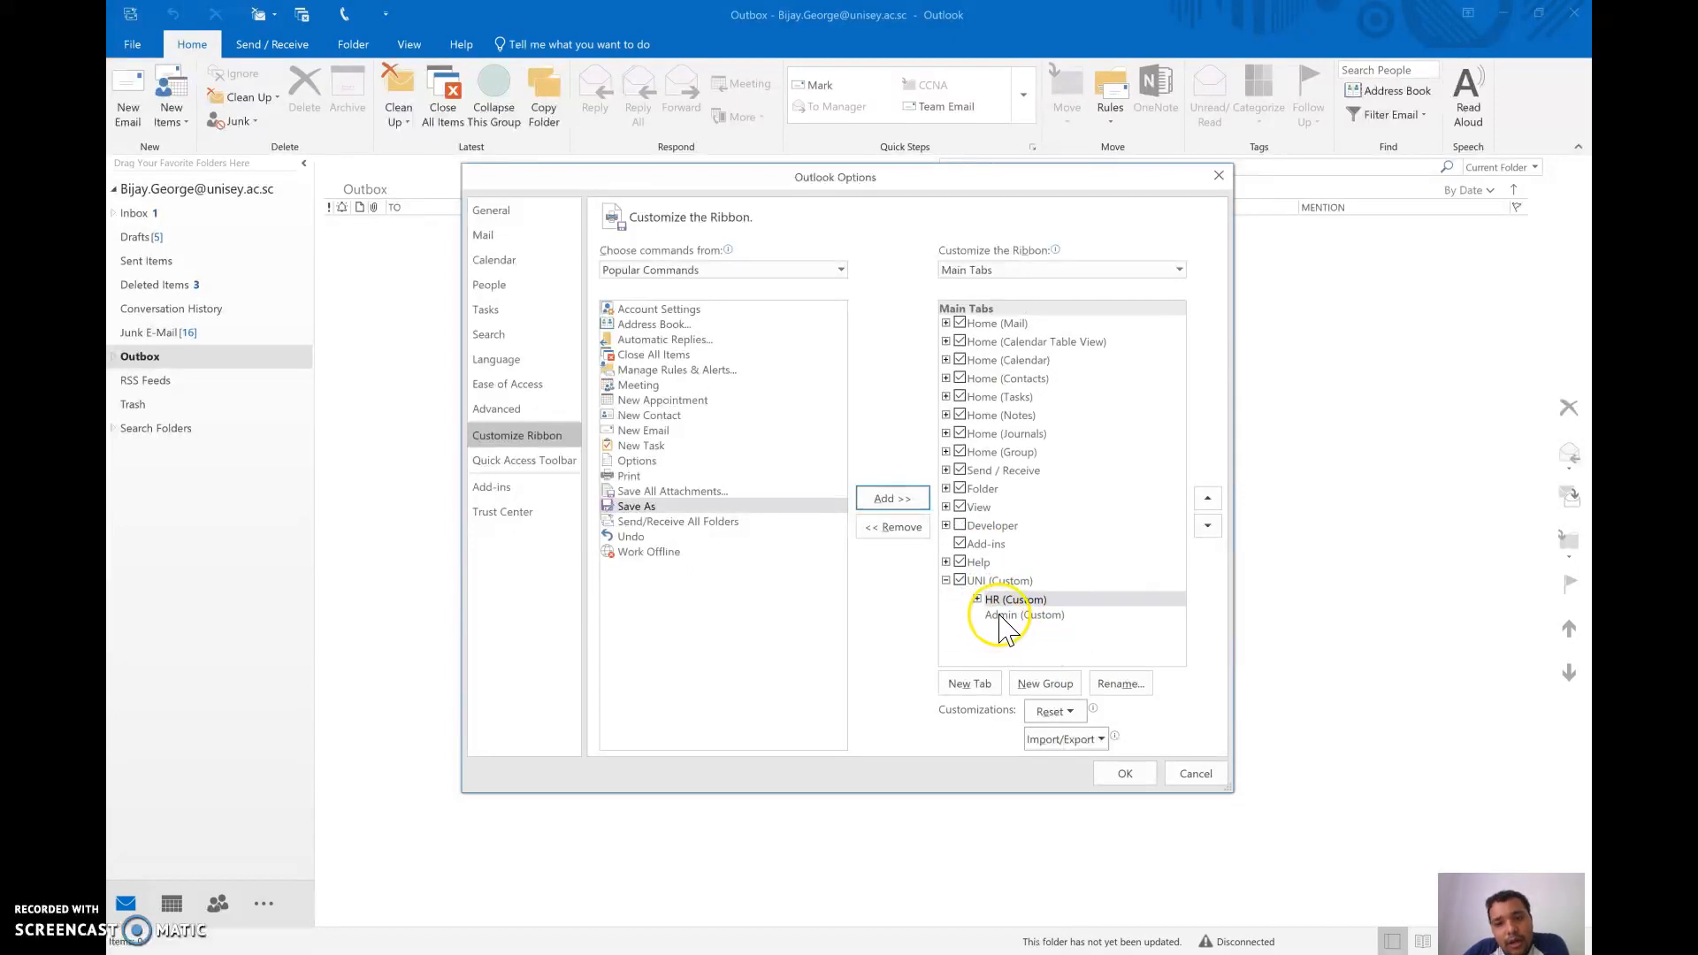
With the Admin group selected, browse the All Commands list and return to Popular Commands.
{"action": "left_click", "coordinate": [1012, 617]}
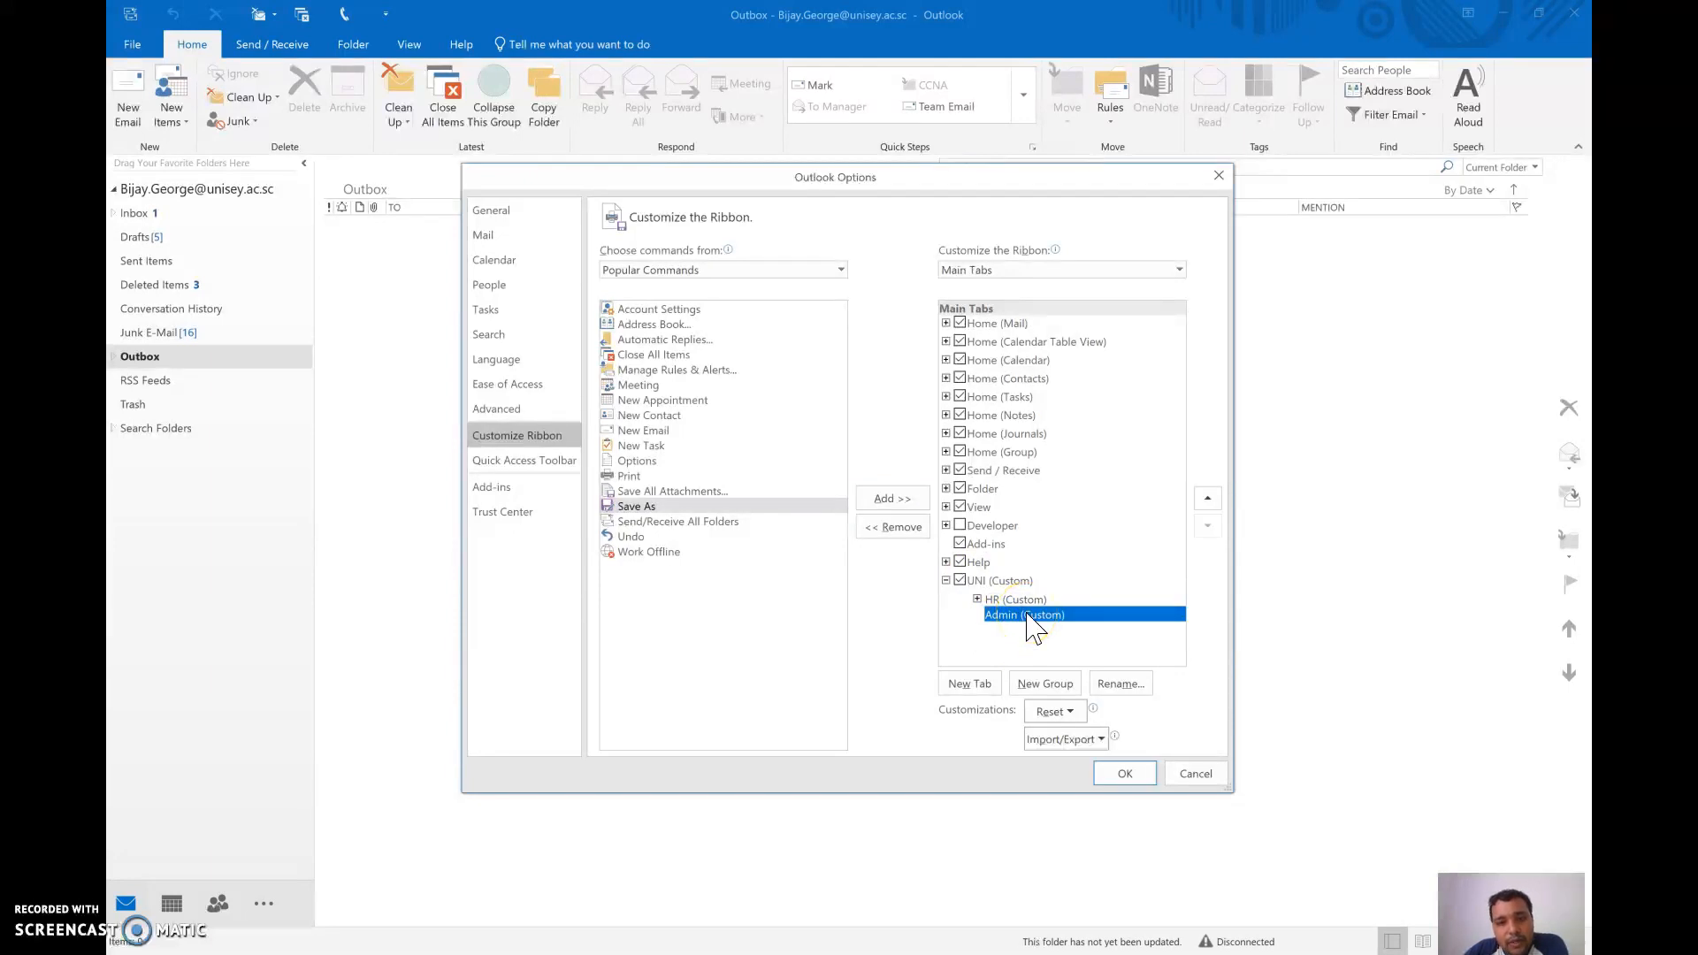
{"action": "left_click", "coordinate": [647, 387]}
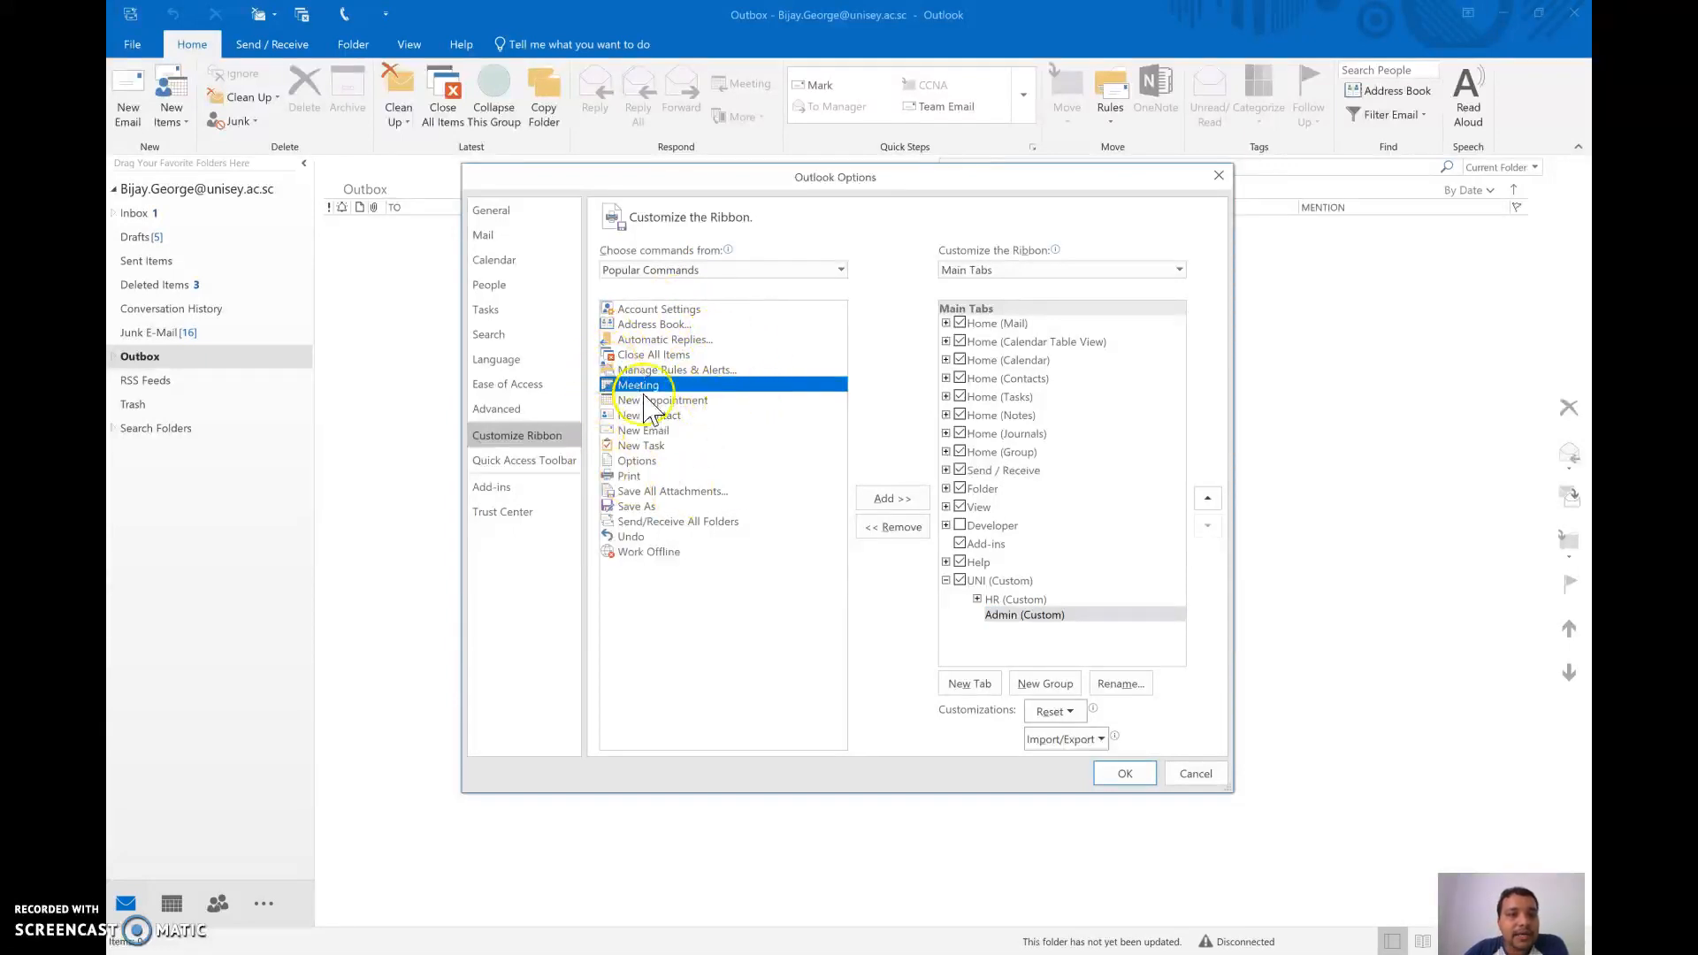
{"action": "left_click", "coordinate": [842, 268]}
{"action": "left_click", "coordinate": [719, 316]}
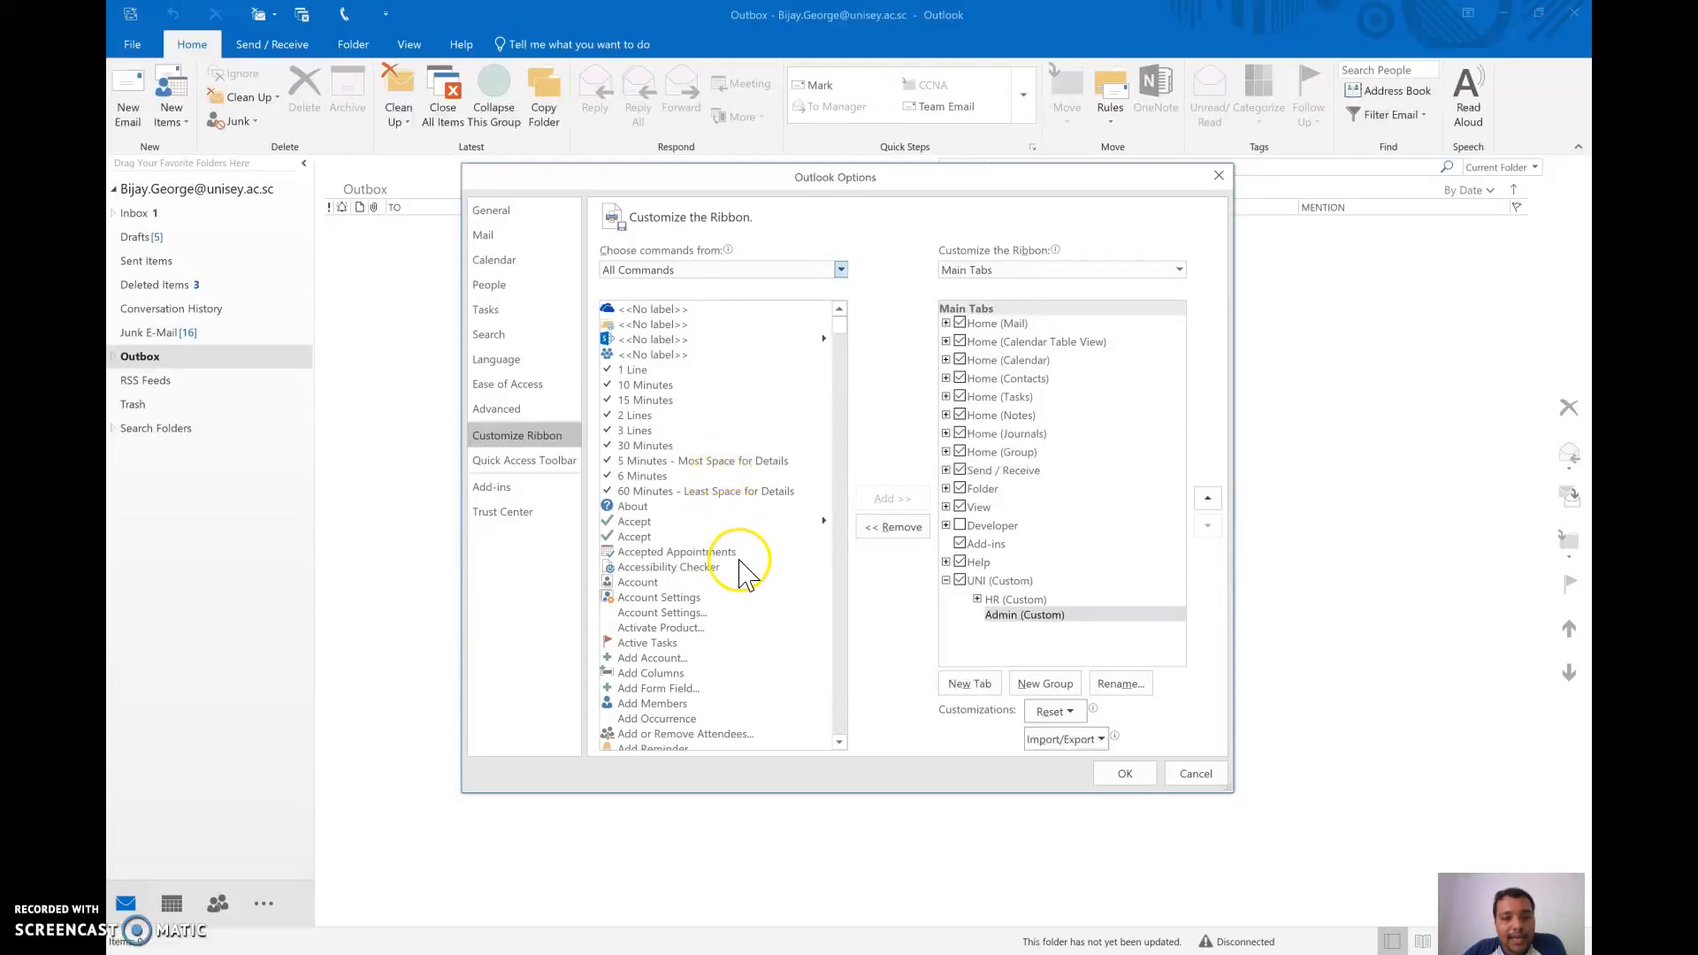
{"action": "scroll", "coordinate": [701, 531], "scroll_direction": "down", "scroll_amount": 10}
{"action": "left_click", "coordinate": [840, 270]}
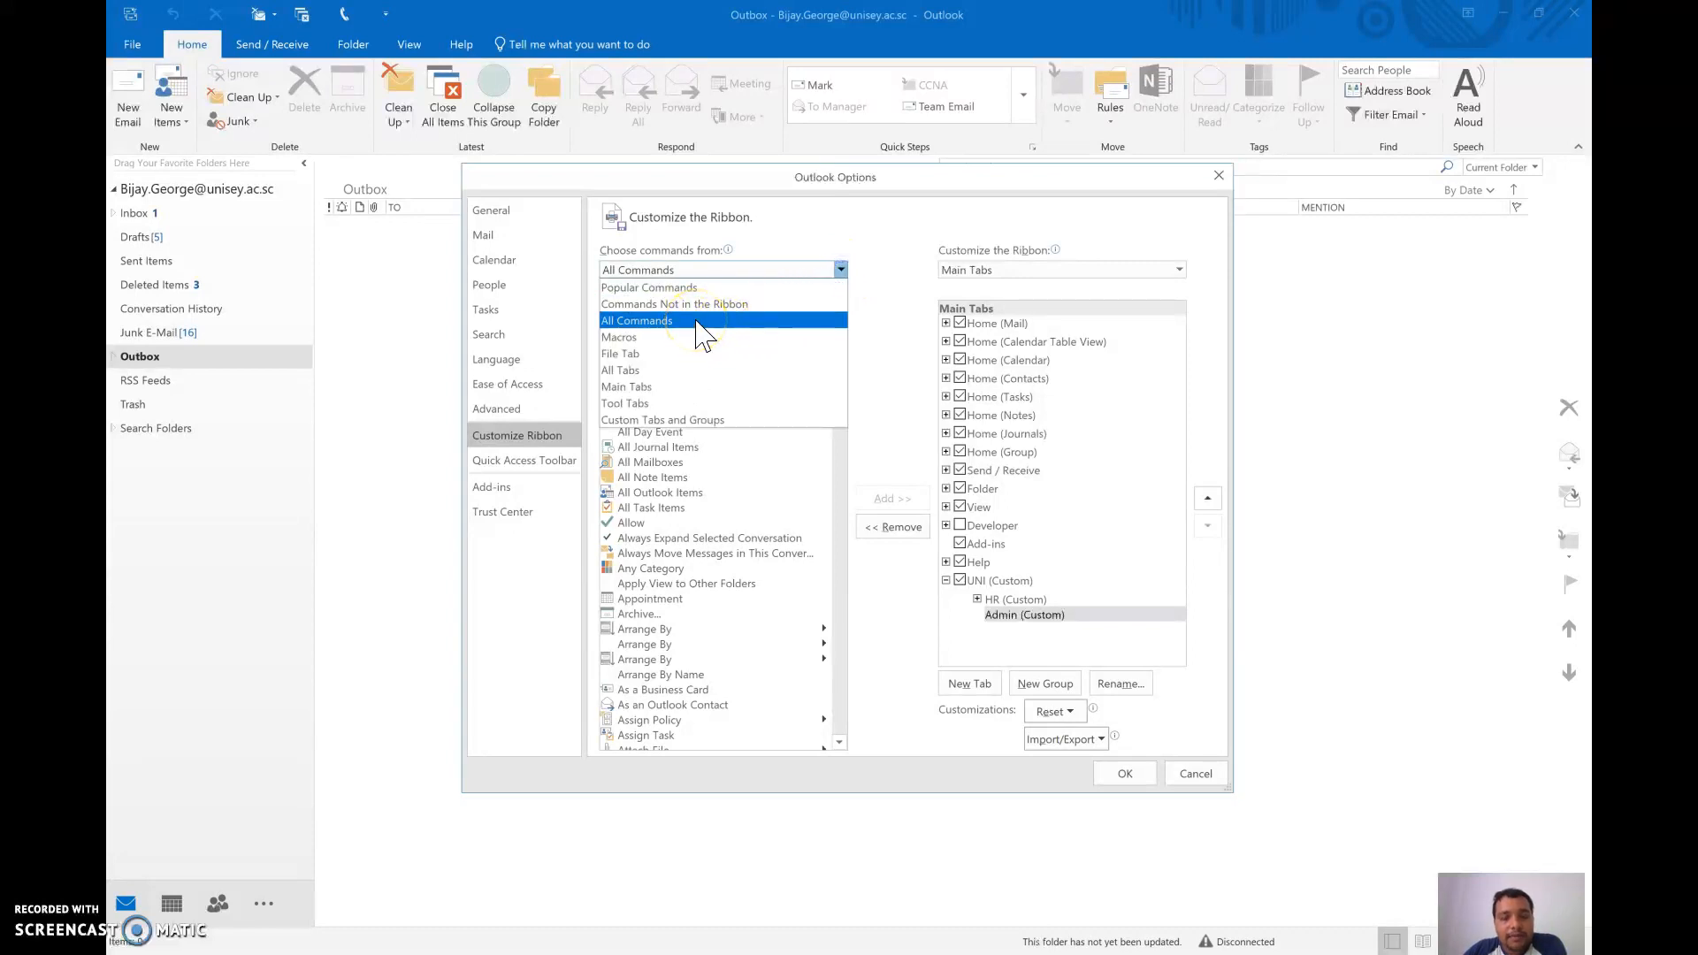
{"action": "left_click", "coordinate": [698, 287]}
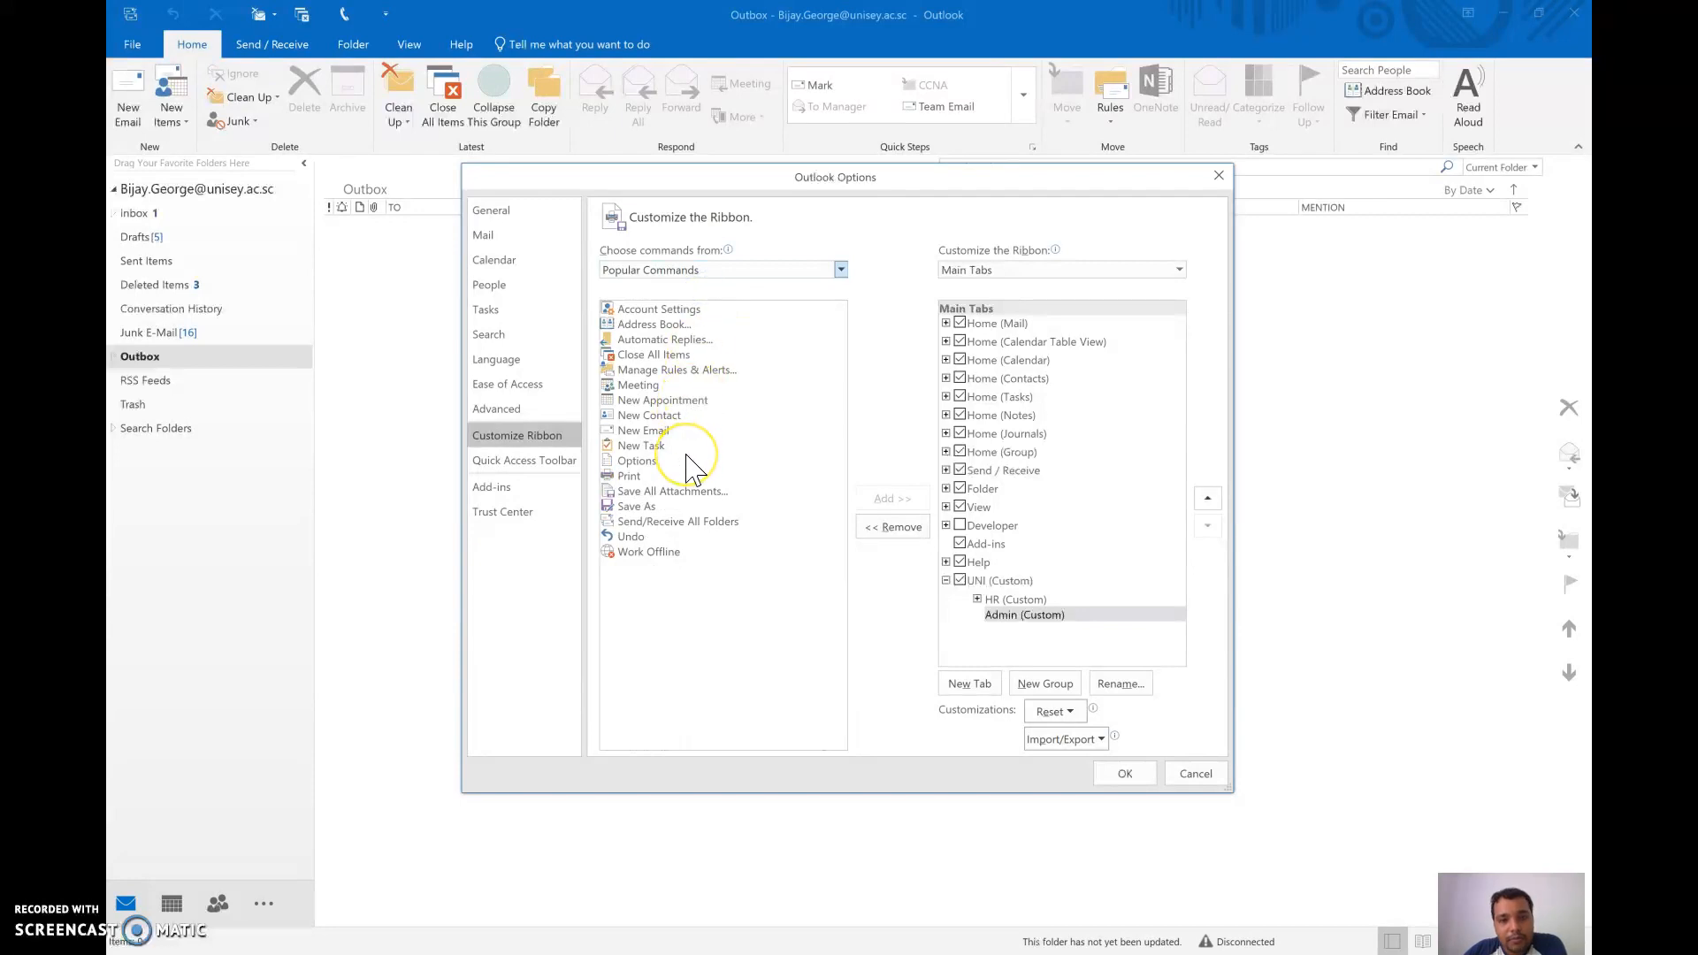
Add the Meeting command to the Admin group of the UNI tab.
{"action": "left_click", "coordinate": [646, 386]}
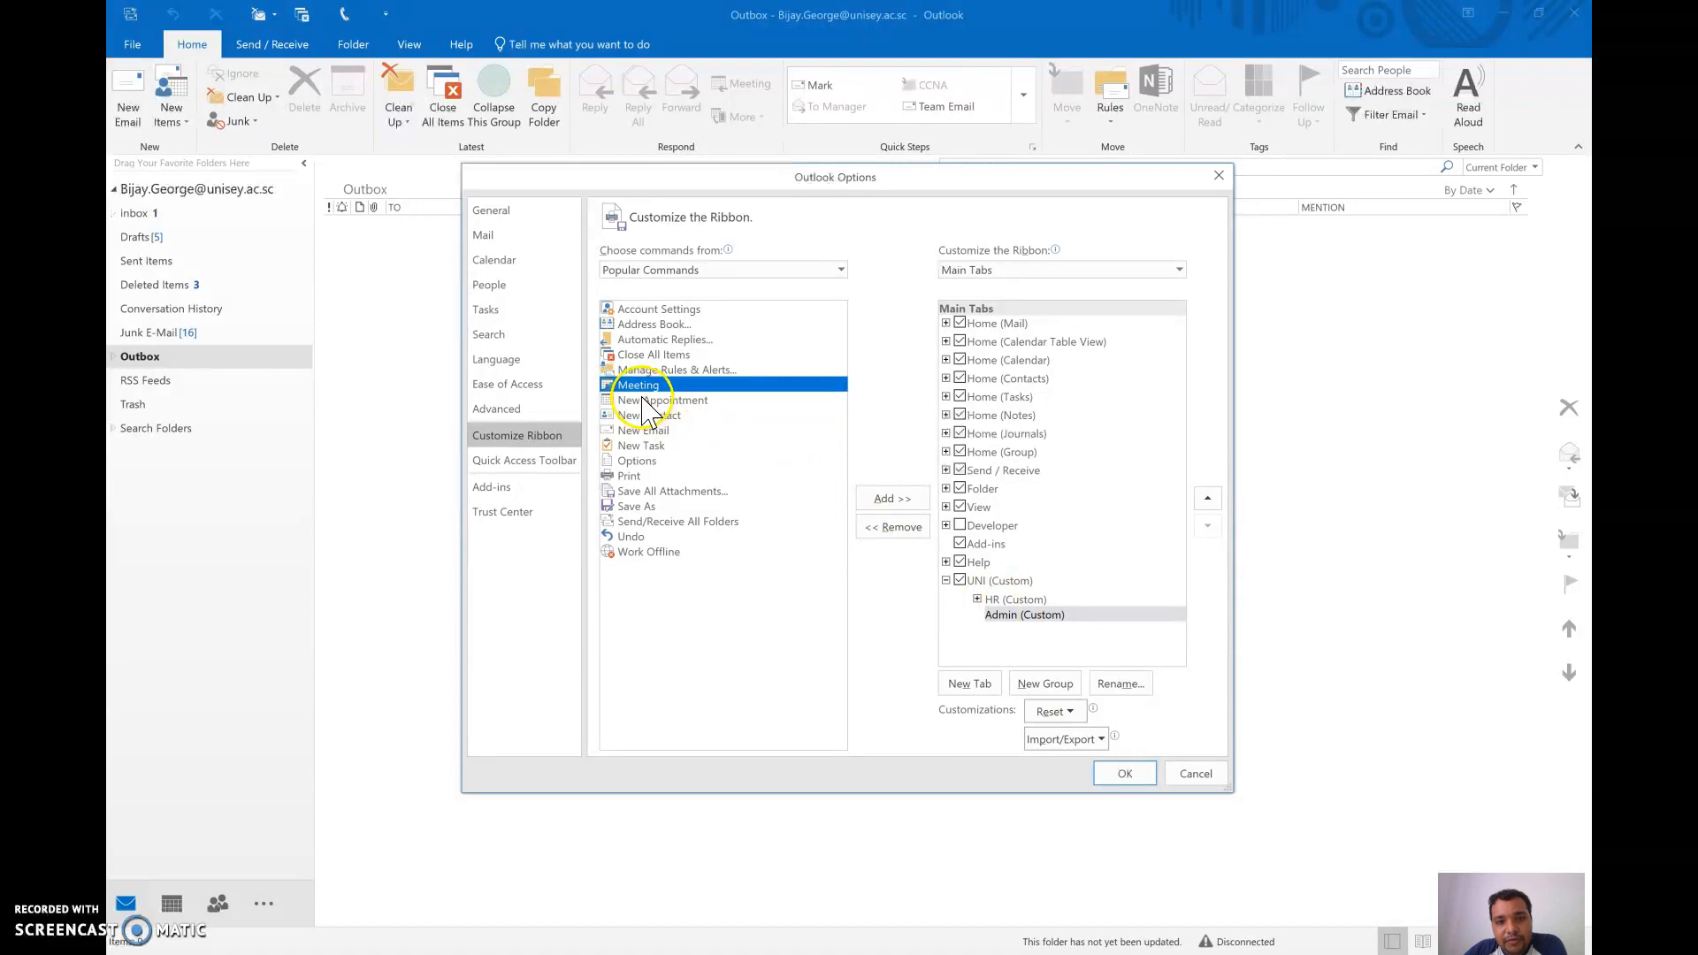
{"action": "left_click", "coordinate": [1018, 615]}
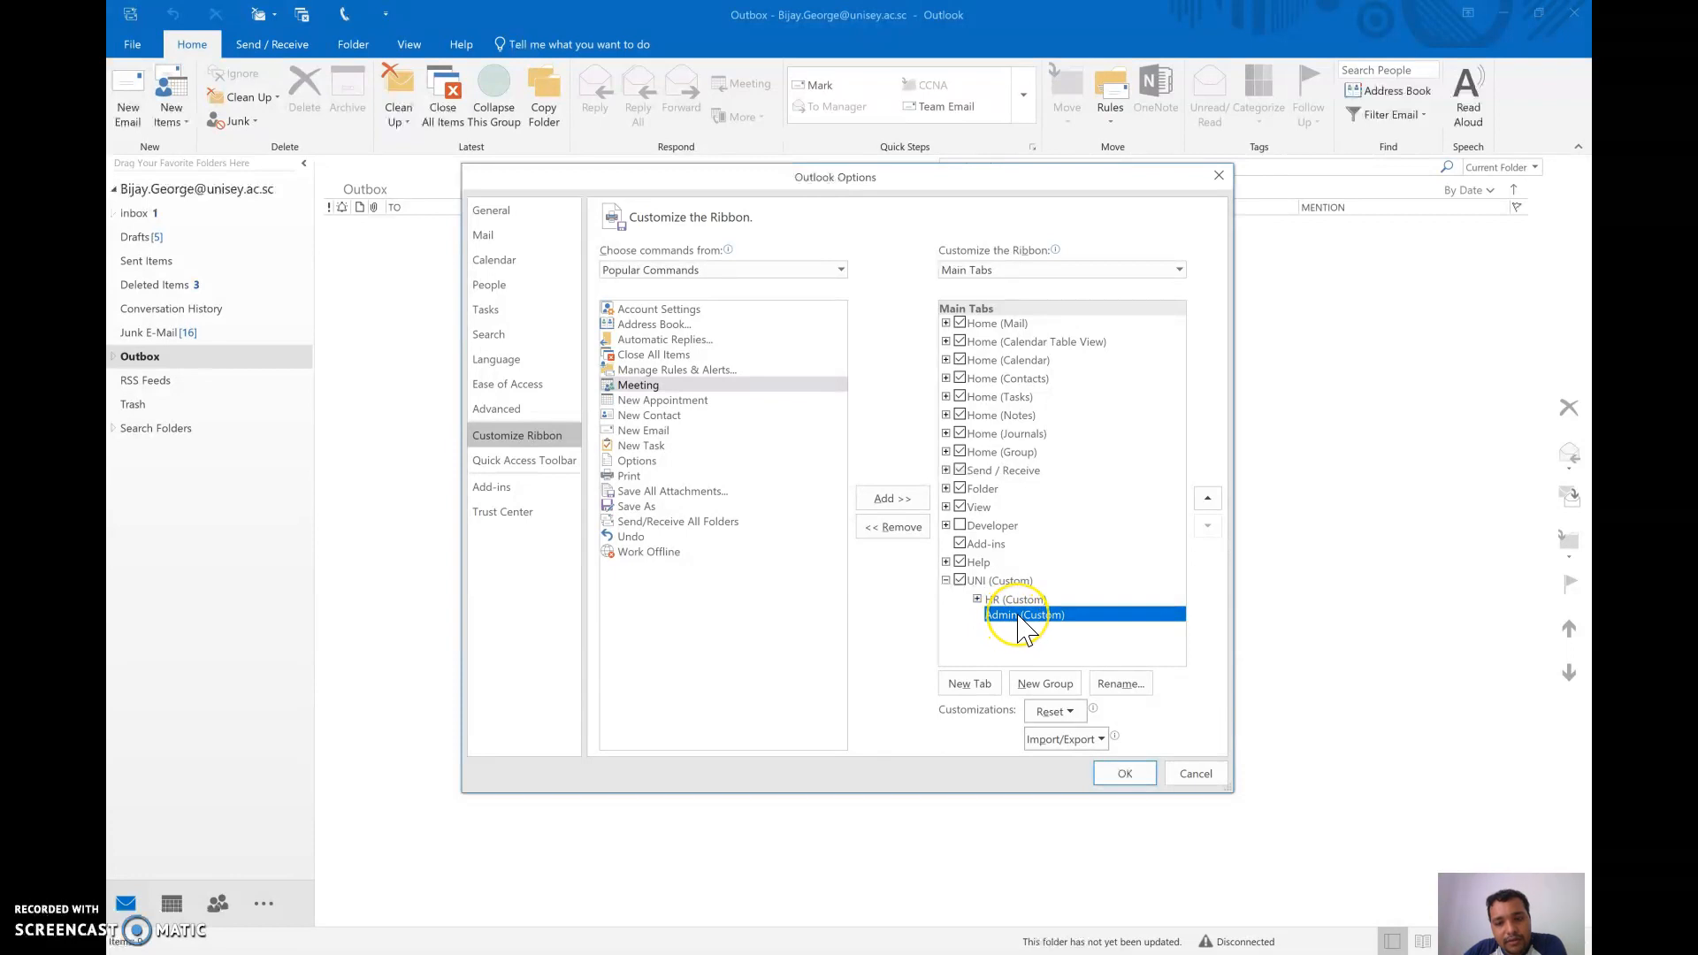
{"action": "left_click", "coordinate": [640, 386]}
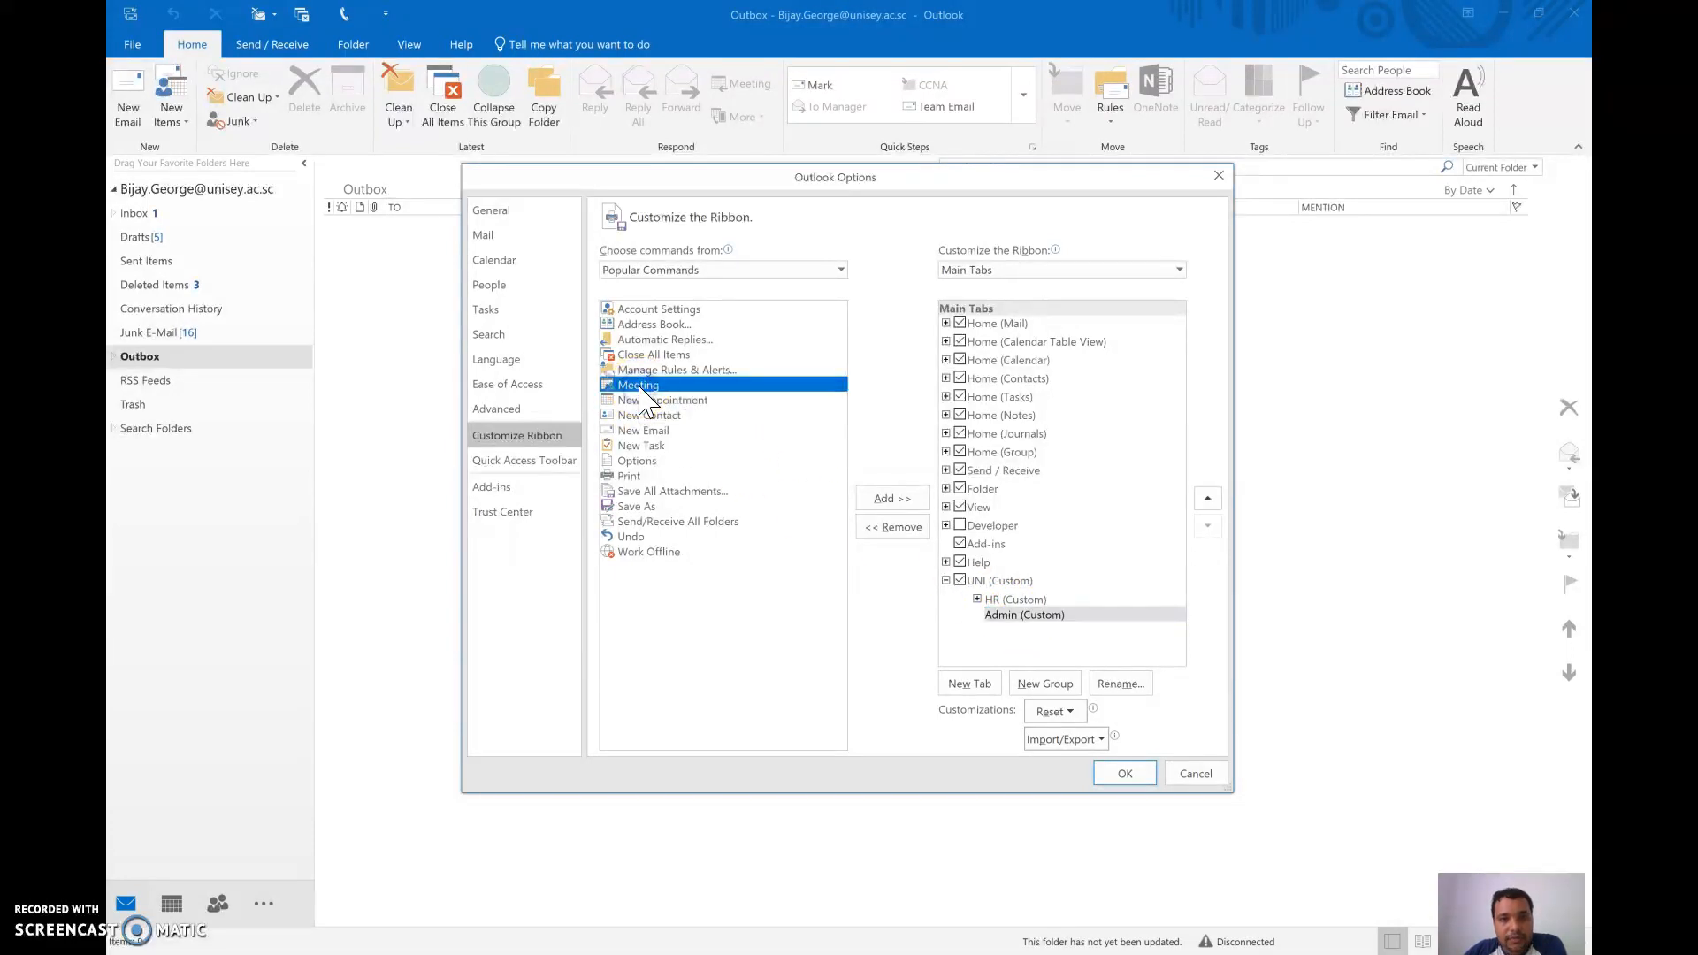
{"action": "left_click", "coordinate": [892, 499]}
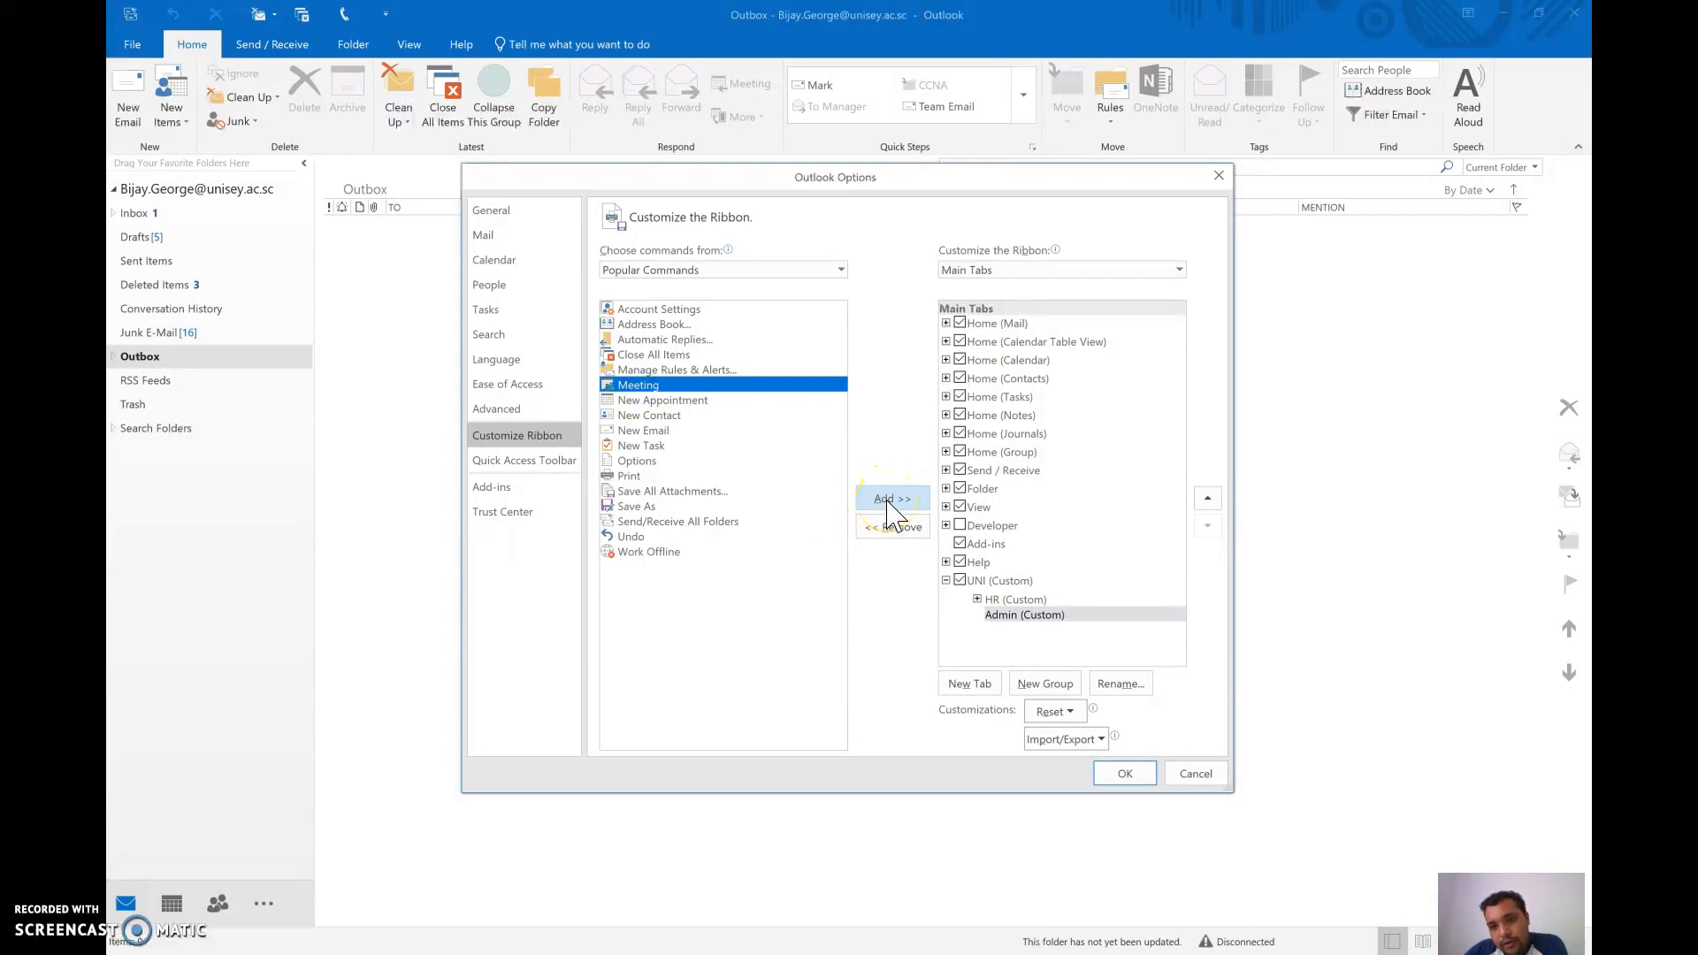
{"action": "left_click", "coordinate": [892, 500]}
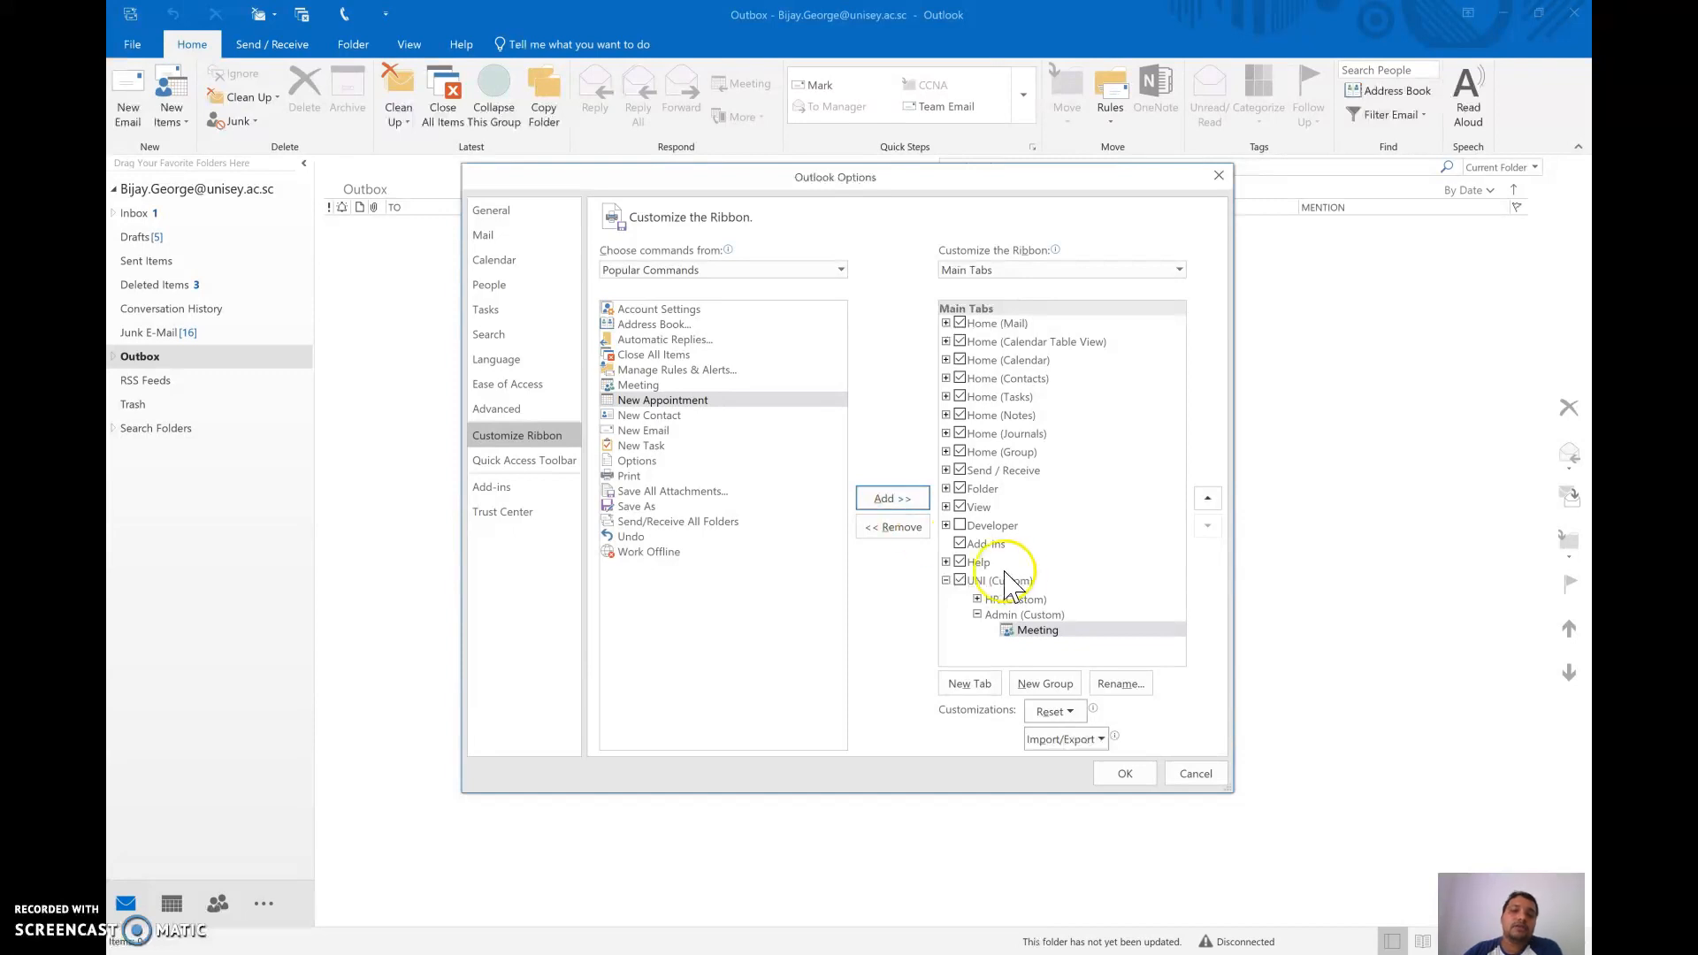